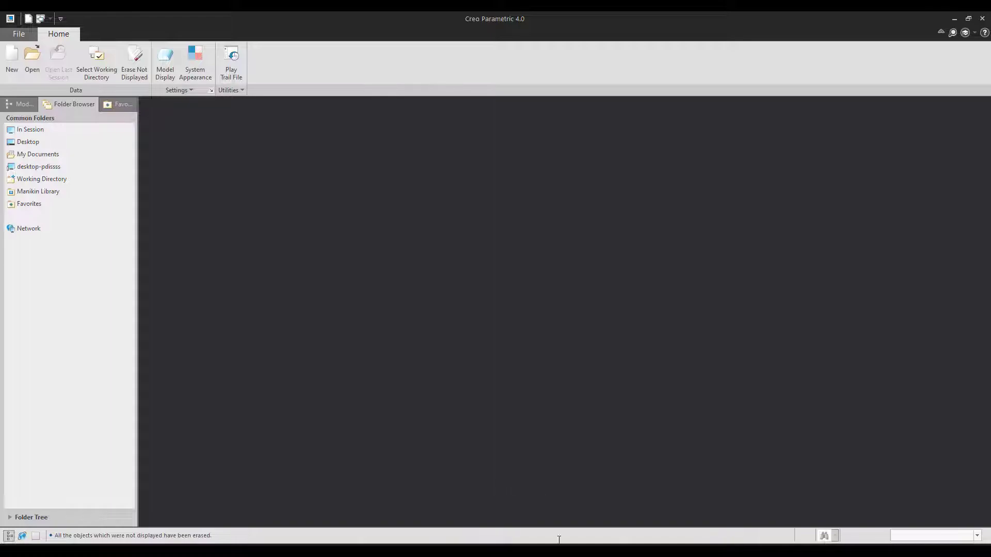
- Create a solid part named Hairdrier without the default template, using the mmns_part_solid template
left_click(578, 549)
left_click(13, 68)
left_click(437, 367)
double_click(456, 335)
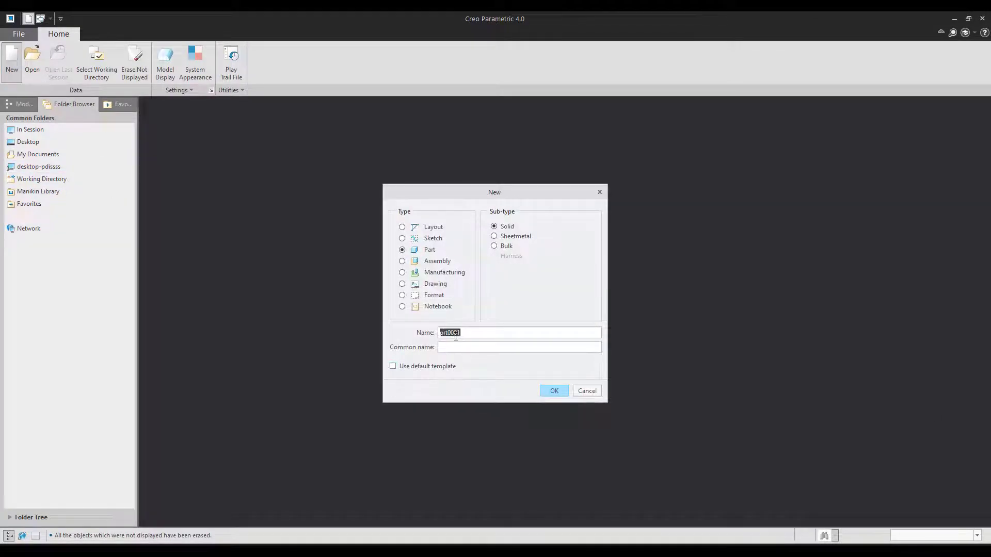
type("Hairdrier")
key("Return")
left_click(438, 257)
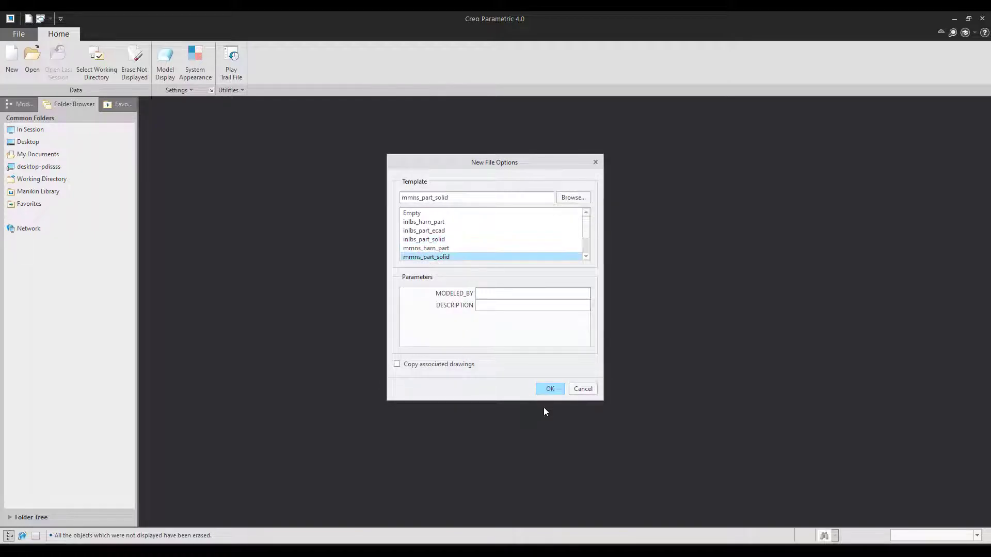
left_click(548, 391)
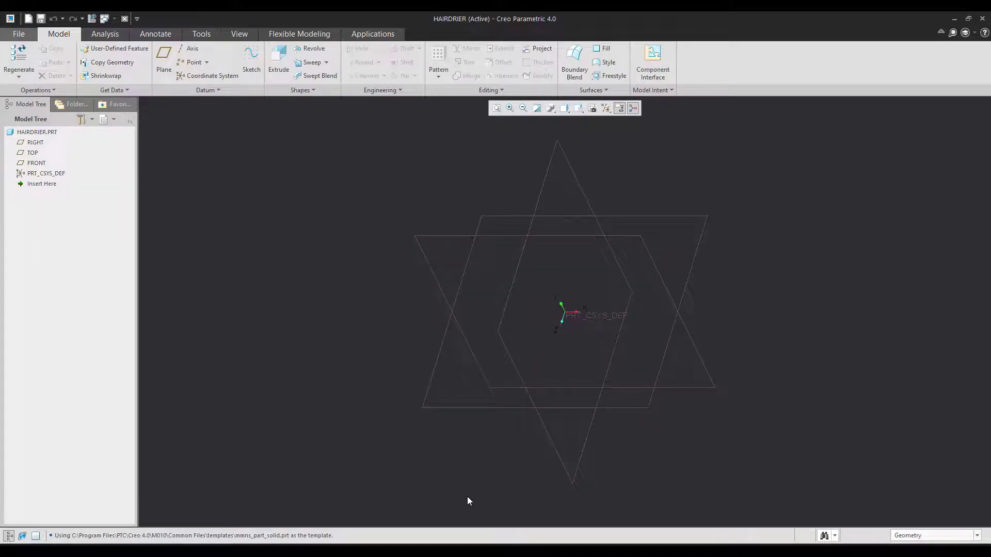
- Start a Revolve sketch on the FRONT datum plane and place a horizontal axis centerline through the origin
left_click(596, 551)
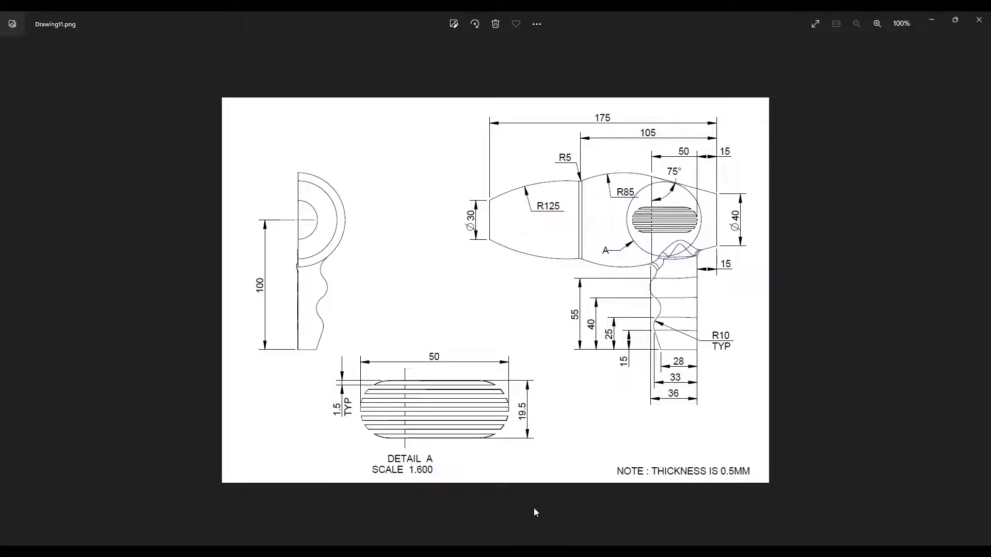
left_click(593, 550)
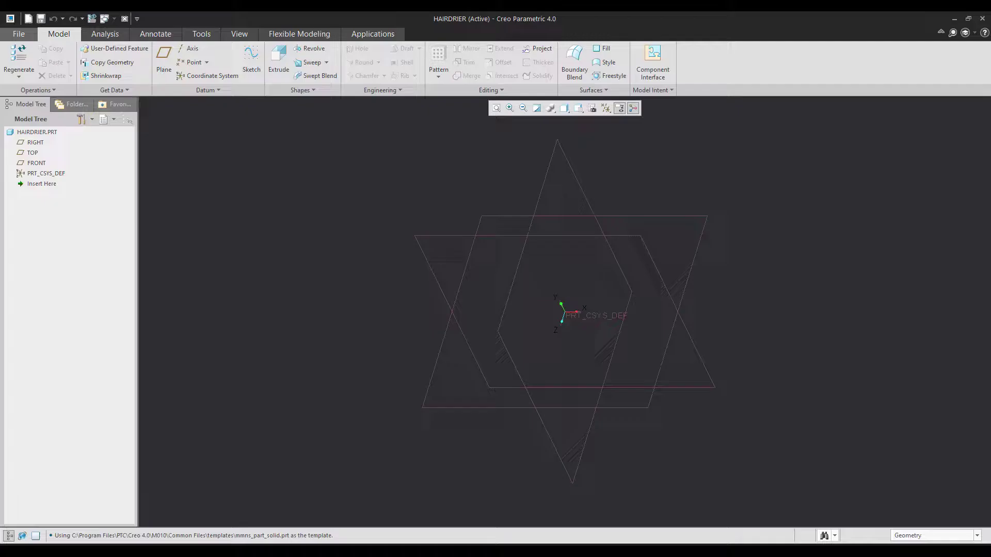
left_click(427, 233)
left_click(460, 186)
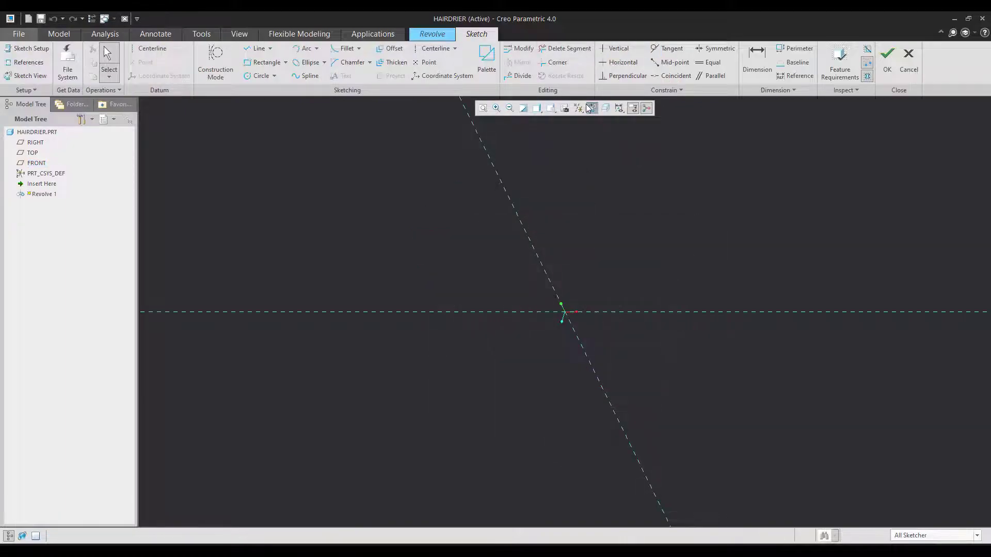
left_click(149, 48)
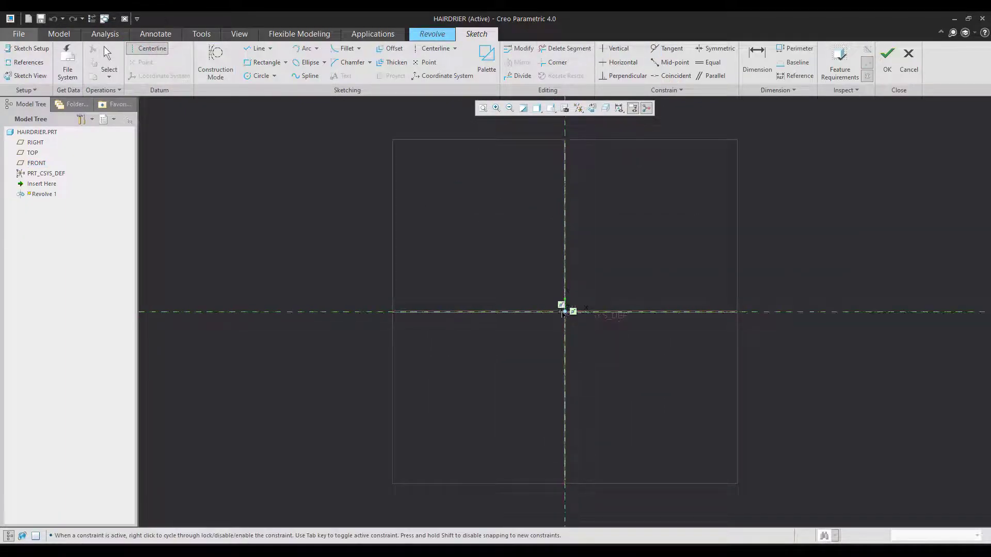
left_click(633, 319)
middle_click(657, 272)
- Sketch a vertical line up from the origin and set its end's diameter about the axis to 40 mm
left_click(263, 49)
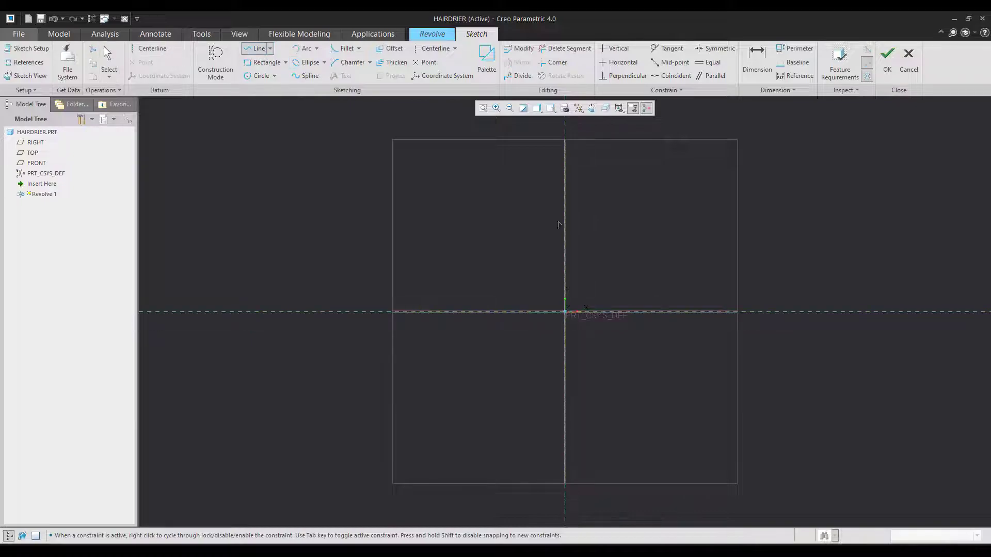
left_click(567, 318)
left_click(566, 235)
middle_click(684, 260)
middle_click(688, 261)
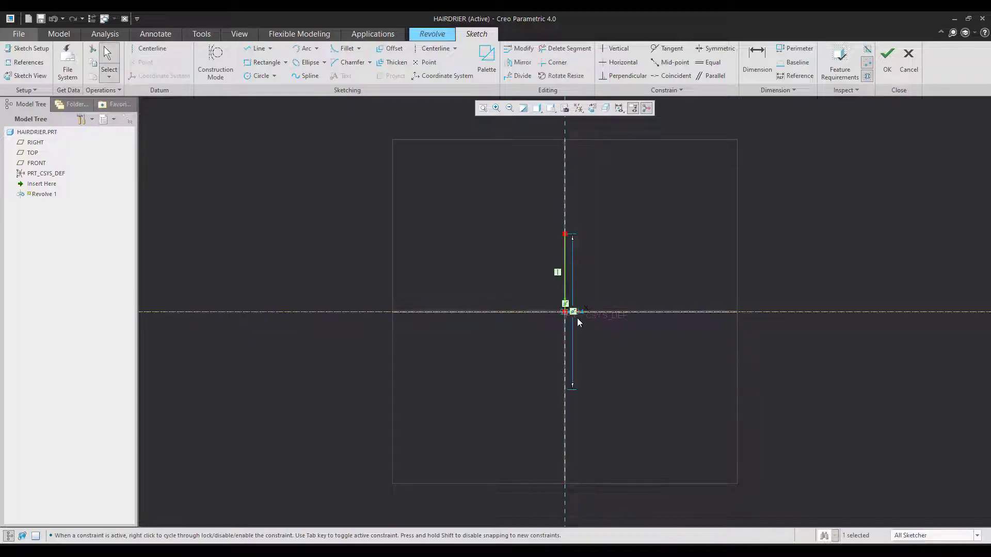
left_click_drag(578, 319, 625, 300)
double_click(624, 299)
type("40")
key("Return")
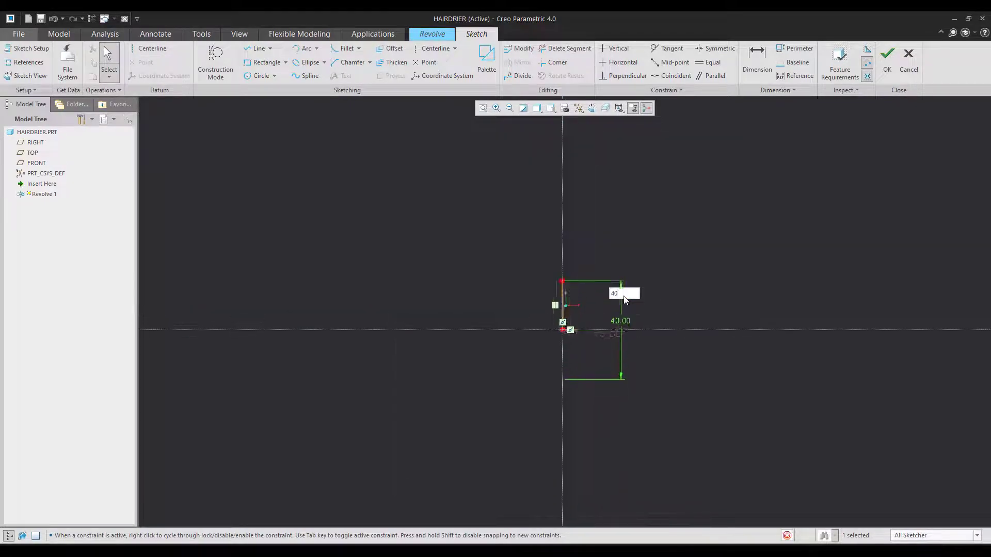
- Check the hair dryer drawing and sketch a sloped line from the vertical line's upper end, rising leftward to a diameter of about 56 mm
scroll(719, 331, "up", 2)
left_click(579, 545)
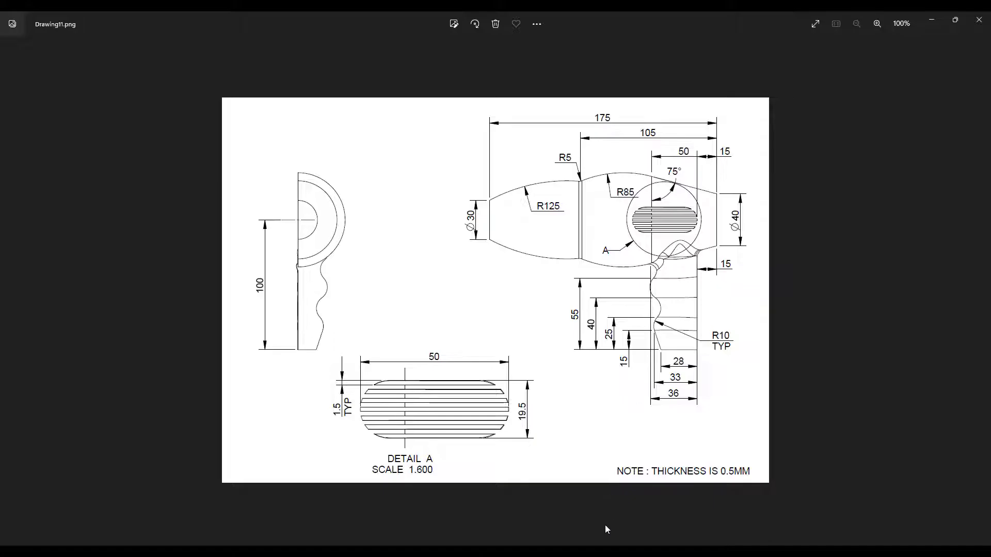
key("alt+Tab")
left_click(256, 49)
scroll(622, 416, "up", 4)
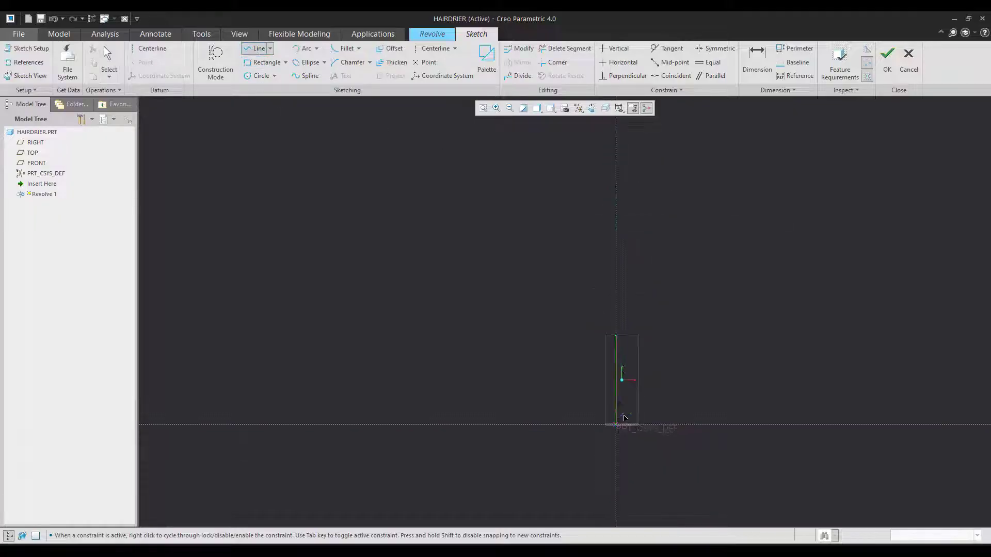
left_click(616, 336)
left_click(504, 301)
middle_click(505, 302)
middle_click(675, 314)
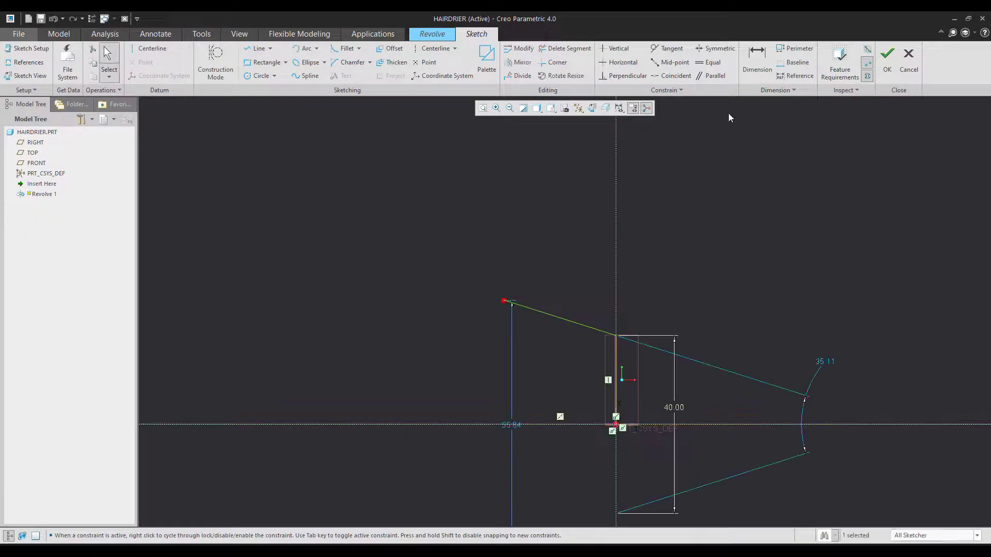
- Dimension the sloped line's free end 50 mm horizontally from the vertical reference
left_click(749, 76)
left_click(617, 307)
left_click(504, 300)
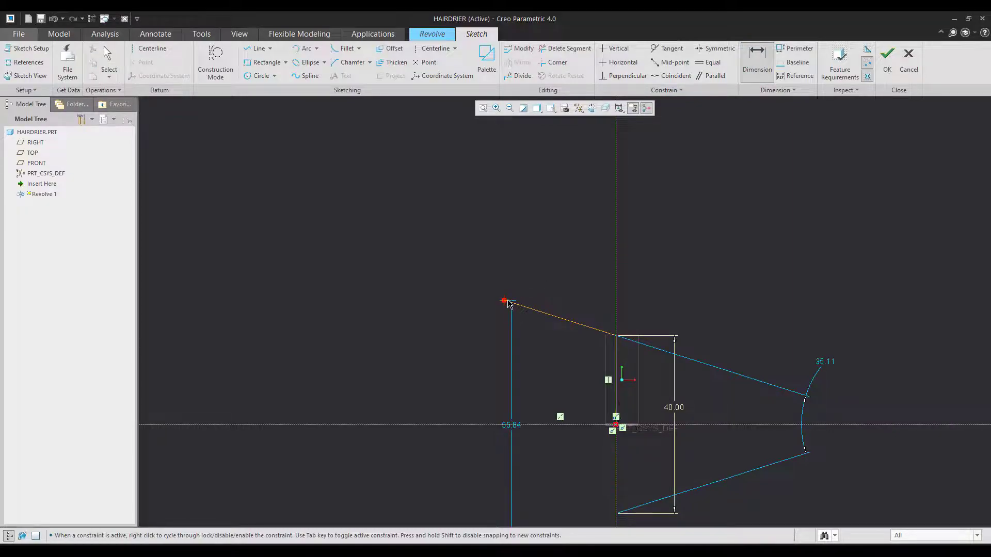
middle_click(553, 270)
type("50")
key("Return")
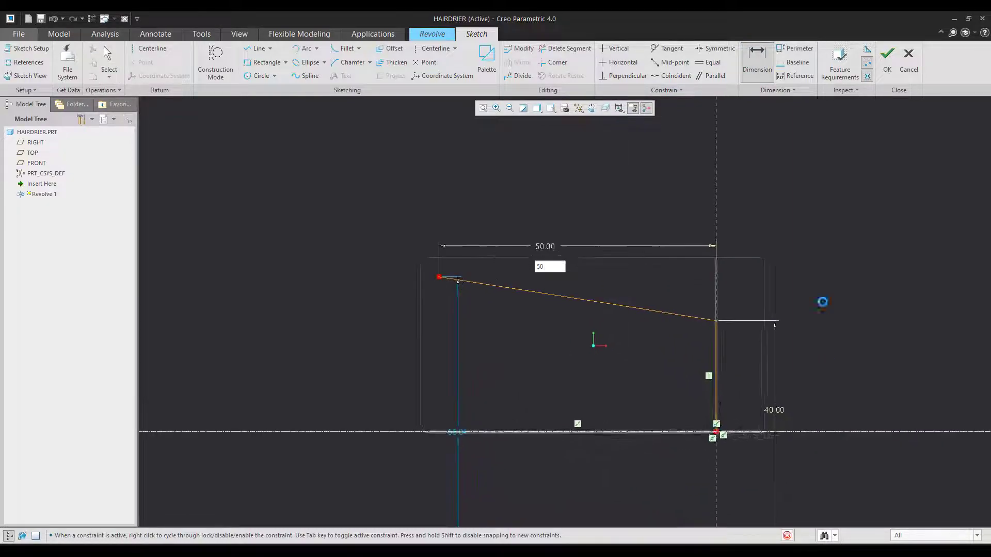
- Add a vertical construction centerline through the sloped line's free end
left_click(435, 48)
left_click(381, 230)
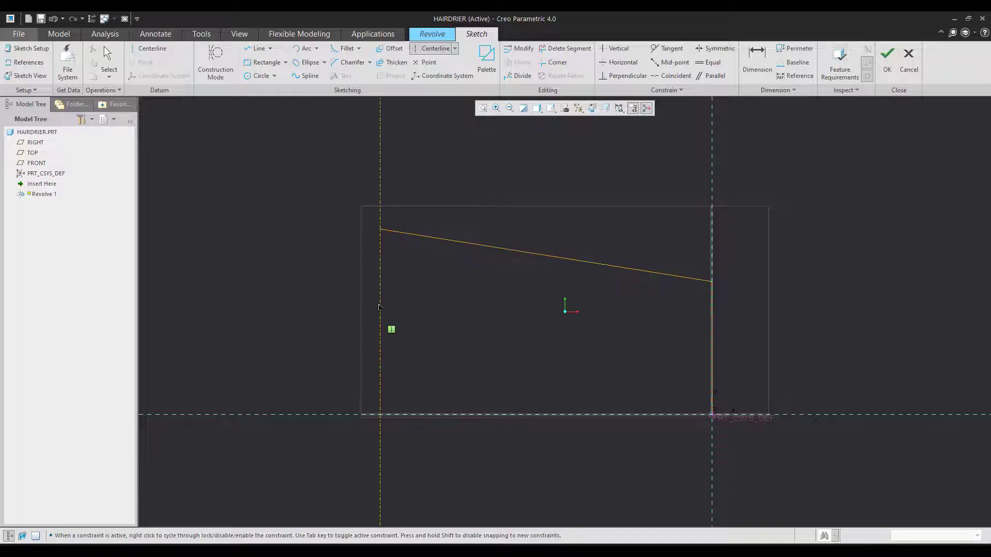
left_click(380, 330)
middle_click(436, 304)
- Dimension the angle between the construction centerline and the sloped line as 75 degrees
left_click(757, 59)
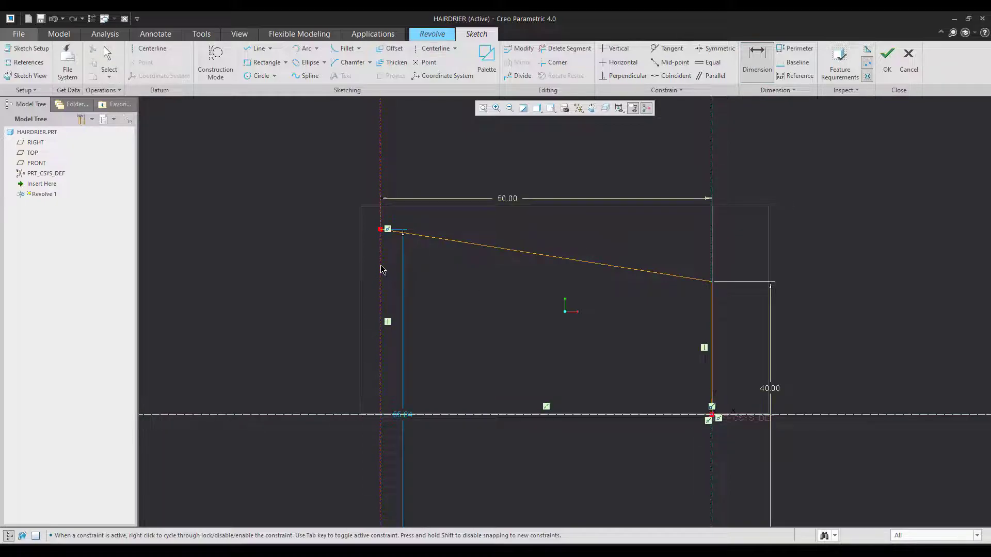
left_click(380, 259)
left_click(414, 236)
middle_click(405, 266)
type("75")
key("Return")
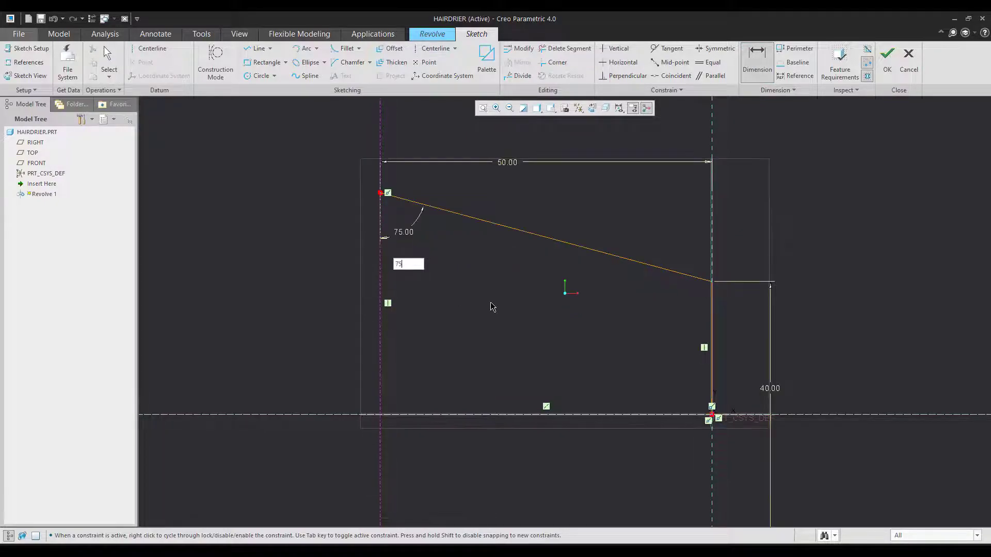
middle_click(492, 308)
- Sketch an arc tangent to the sloped line from its free end, extending leftward to a diameter of about 58 mm
scroll(842, 418, "up", 3)
scroll(528, 351, "down", 1)
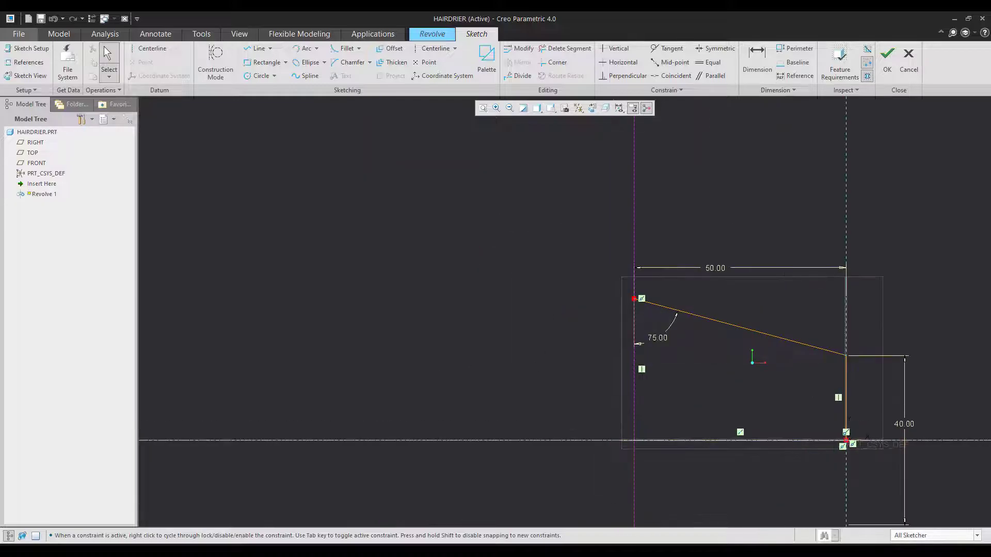
key("alt+Tab")
key("a")
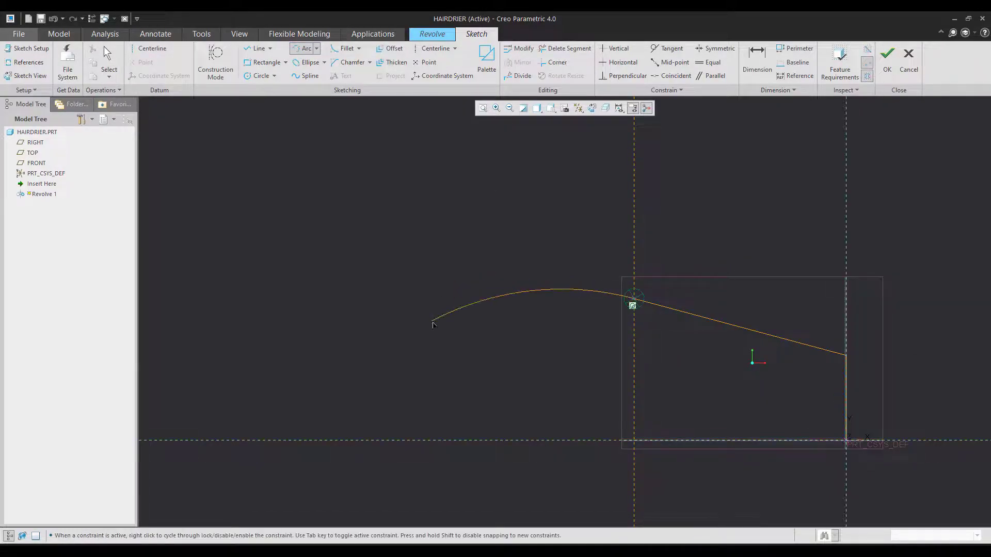
left_click(434, 322)
- Dimension the tangent arc's radius as 85 mm
left_click(764, 68)
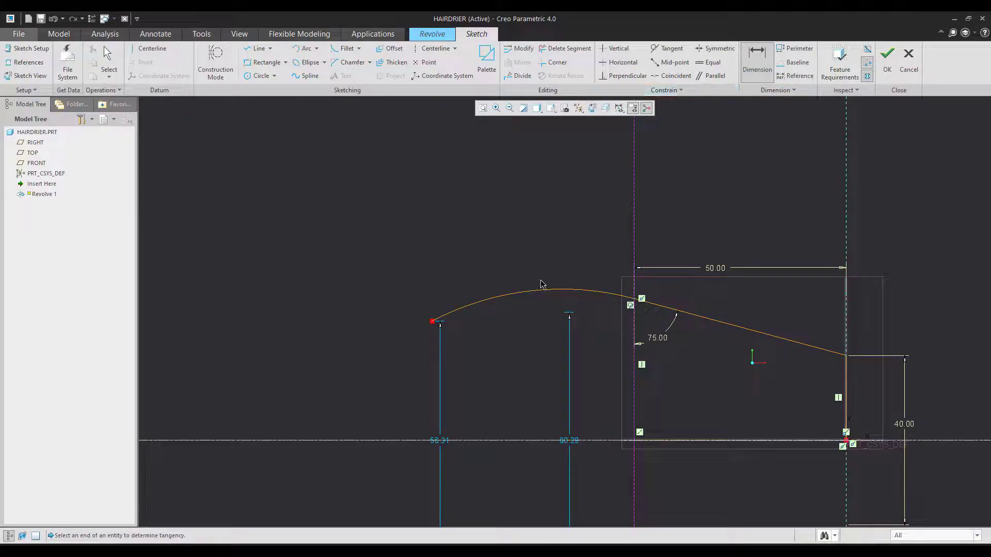
left_click(541, 288)
middle_click(533, 258)
type("85")
key("Return")
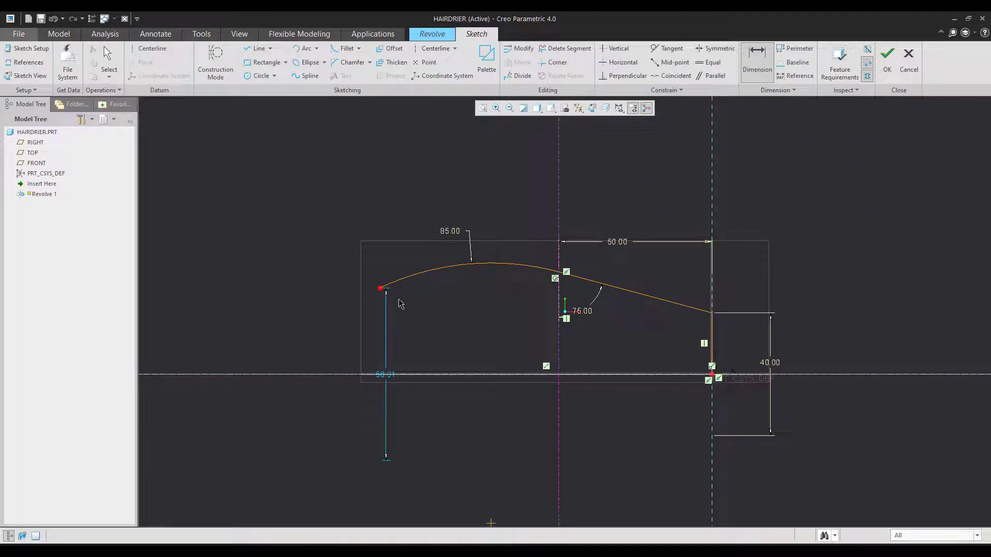
- Dimension the arc's free end 105 mm horizontally from the vertical reference
left_click(380, 288)
left_click(714, 245)
middle_click(542, 163)
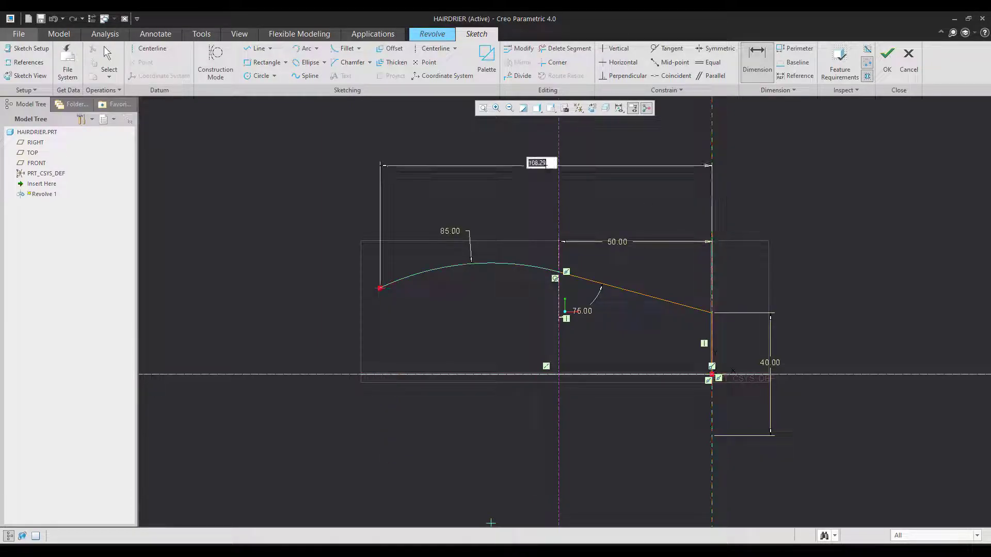
type("105")
key("Return")
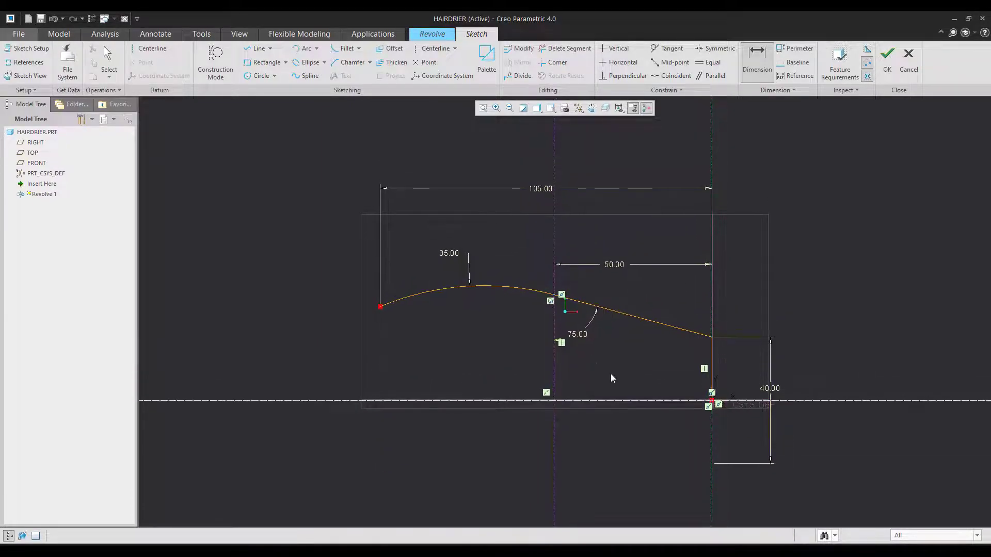
middle_click(613, 378)
- Check the drawing and sketch a second arc leftward from the first arc's free end, with a radius of about 57 mm
left_click(578, 551)
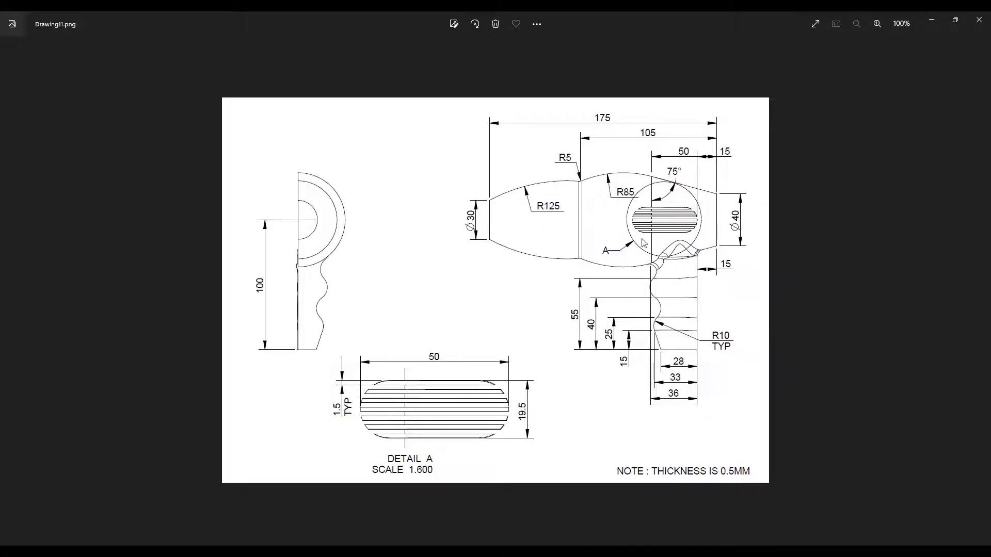
left_click(578, 551)
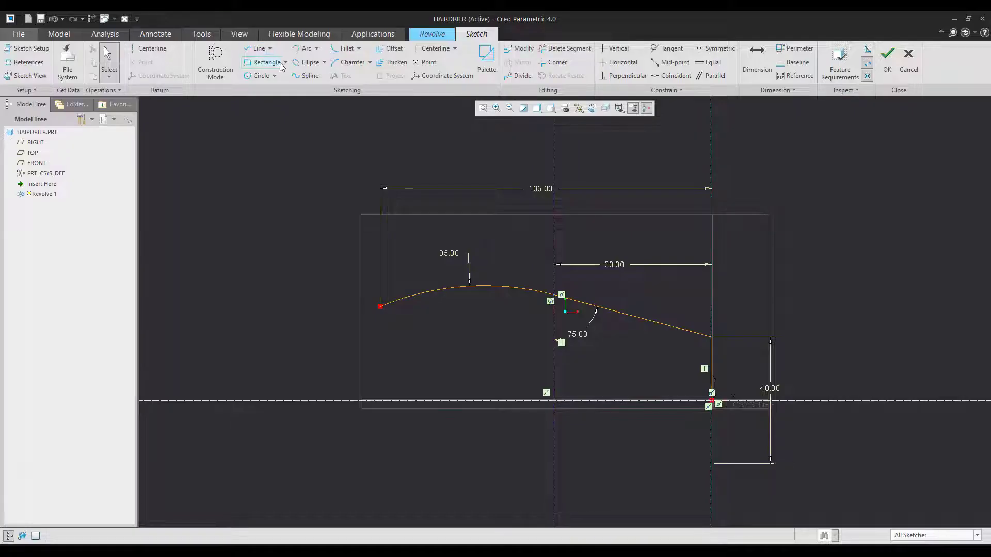
left_click(304, 49)
left_click(380, 308)
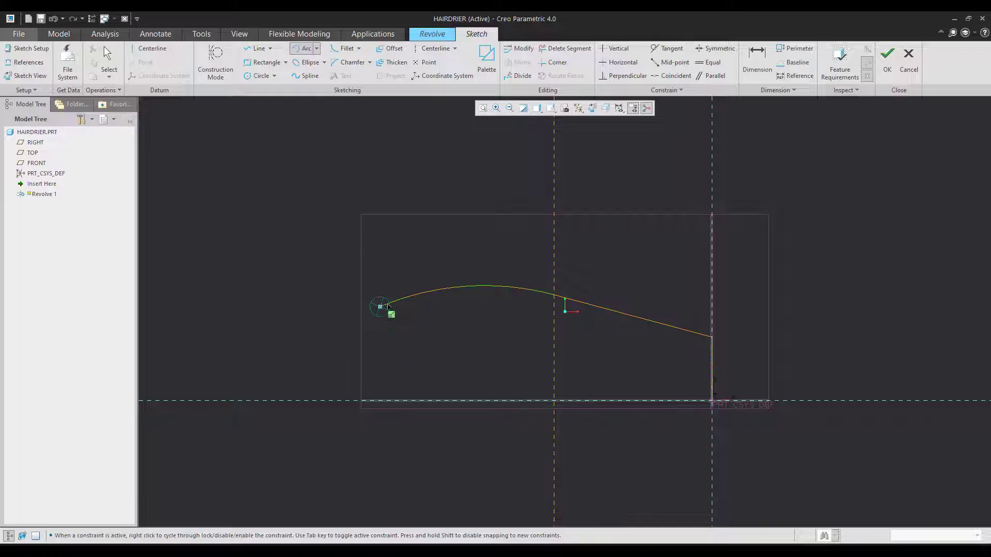
left_click(215, 353)
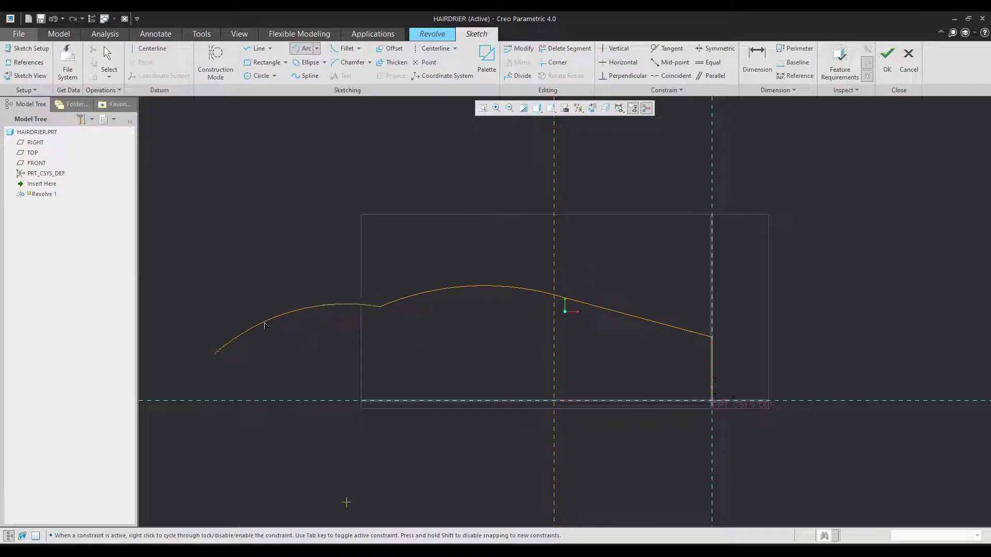
left_click(263, 321)
middle_click(655, 403)
- Set the diameter at the second arc's free end to 30 mm
scroll(665, 401, "up", 1)
scroll(665, 401, "up", 1)
double_click(386, 402)
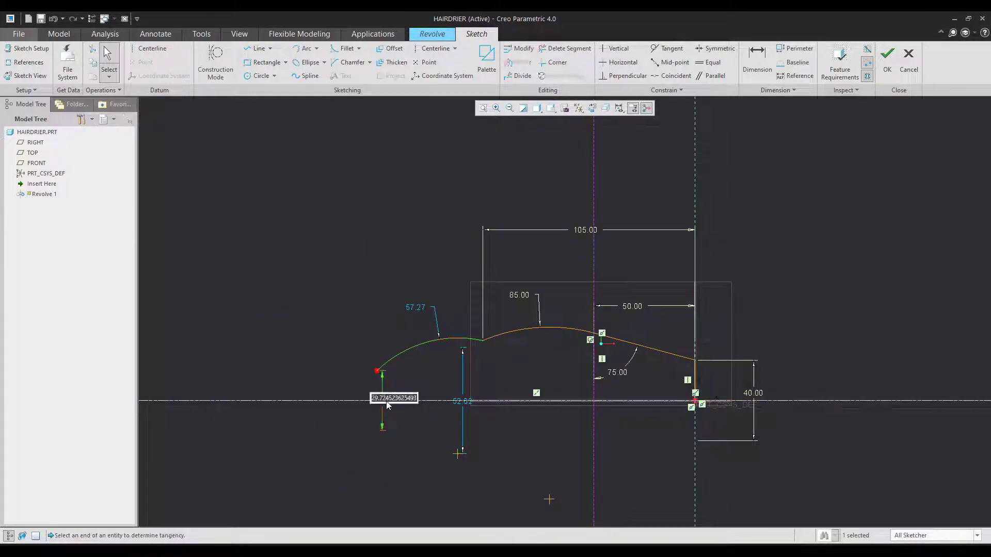
type("30")
key("Return")
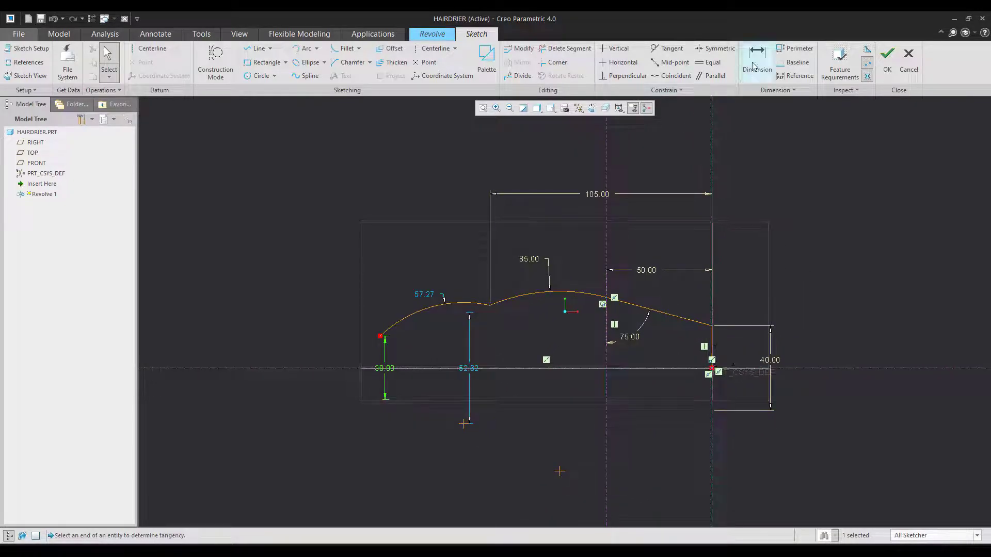
- Dimension the profile's overall length from the second arc's free end to the vertical reference as 175 mm
left_click(755, 65)
left_click(380, 336)
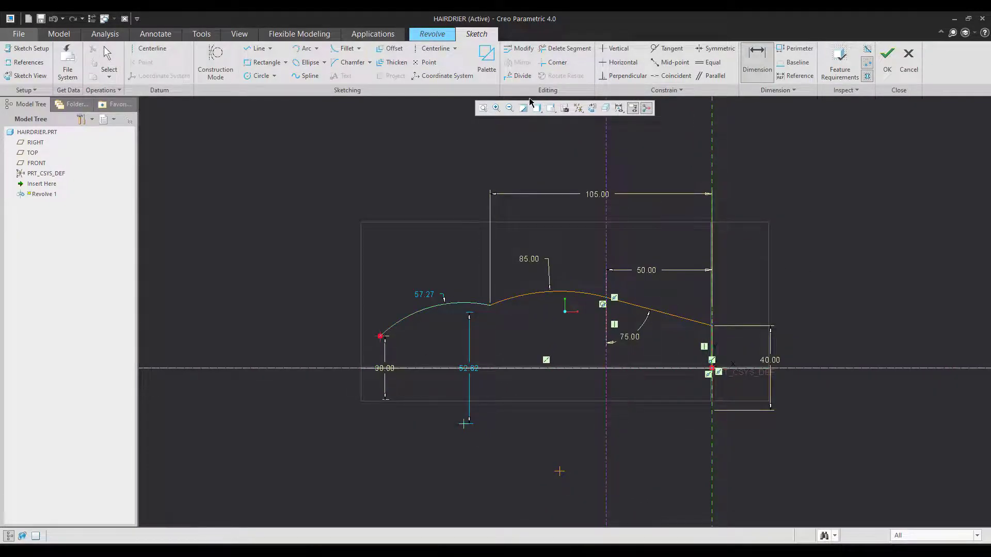
middle_click_drag(524, 150, 522, 154)
middle_click(521, 153)
type("175")
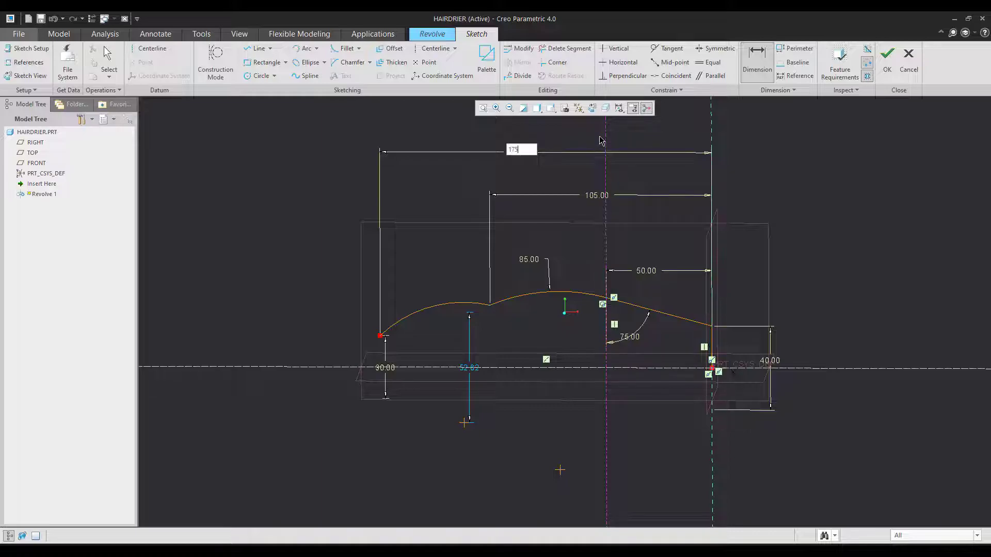
key("Return")
- Dimension the second arc's radius as 125 mm
left_click(592, 109)
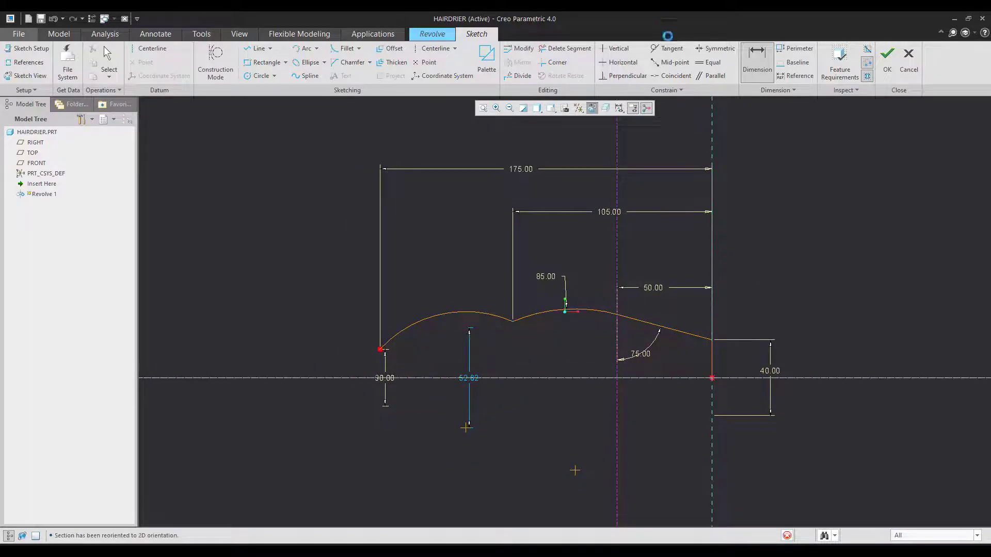
left_click(459, 315)
middle_click(442, 282)
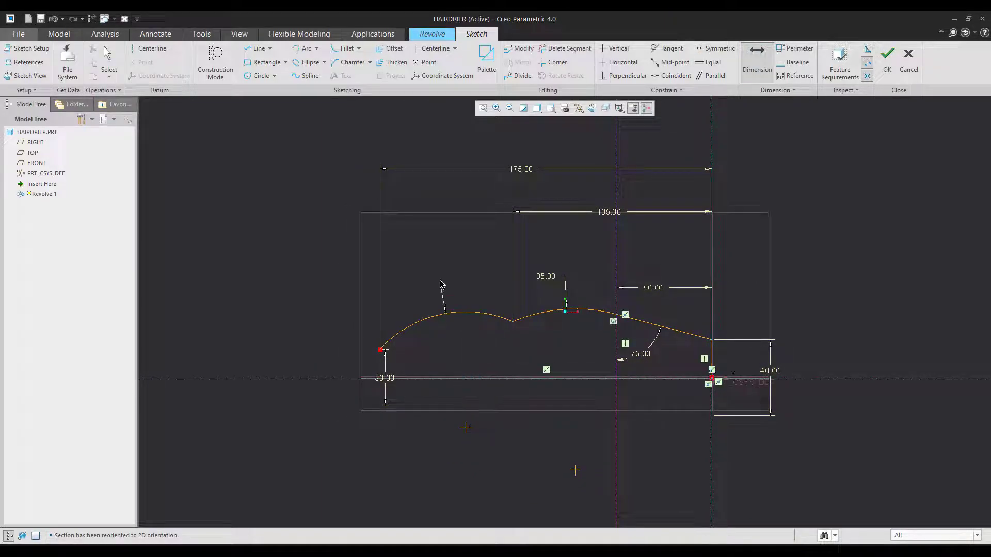
type("125")
key("Return")
middle_click(470, 311)
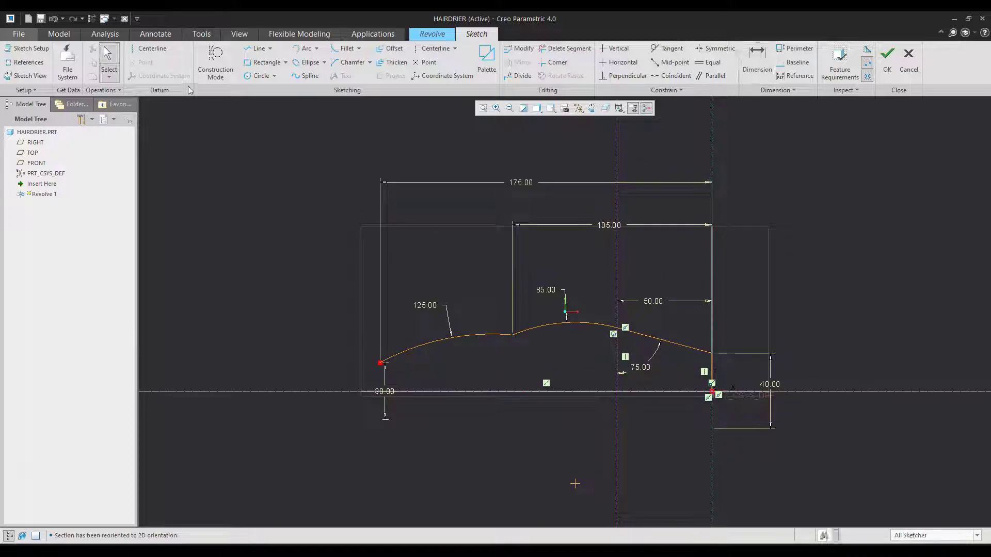
- Close the profile's end with a vertical line from the second arc's free end to the horizontal axis
left_click(260, 50)
left_click(380, 363)
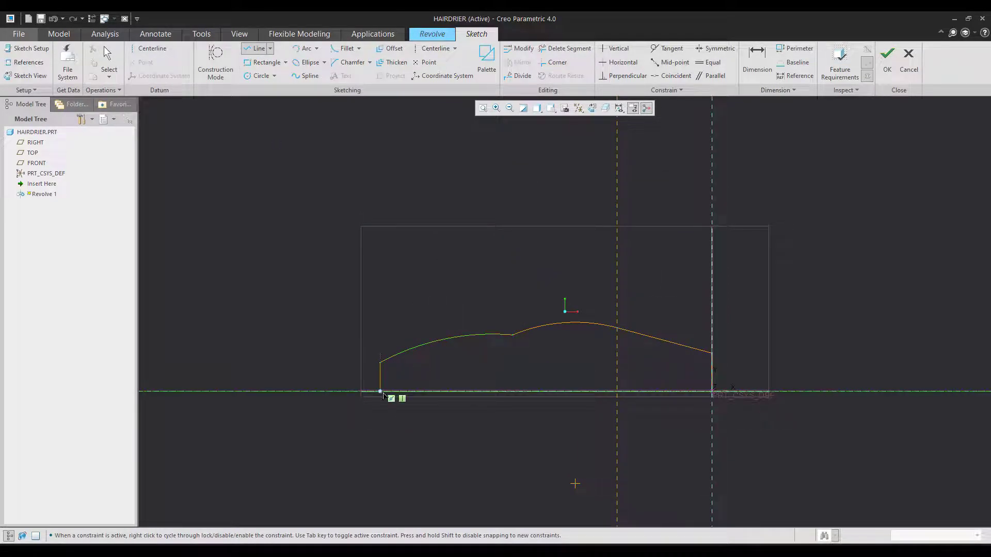
left_click(380, 391)
middle_click(467, 367)
middle_click(516, 371)
scroll(681, 378, "down", 1)
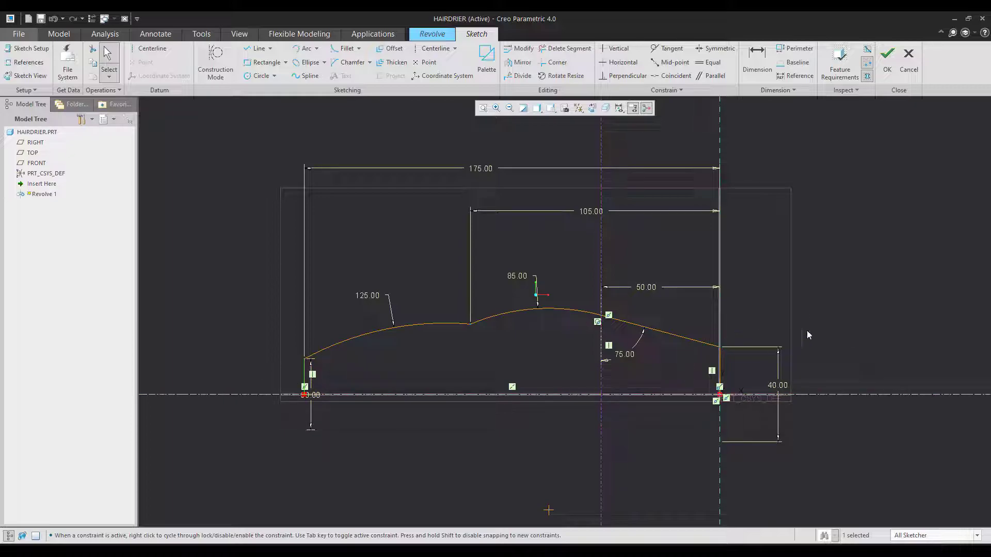
- Finish the profile sketch as a surface feature, check the drawing, and revolve it 180 degrees
left_click(887, 57)
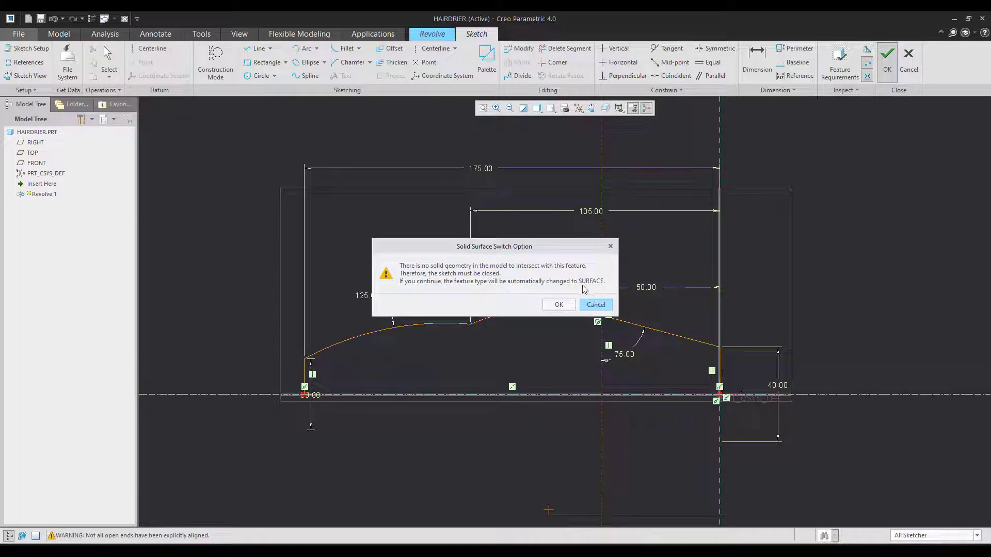
left_click(561, 305)
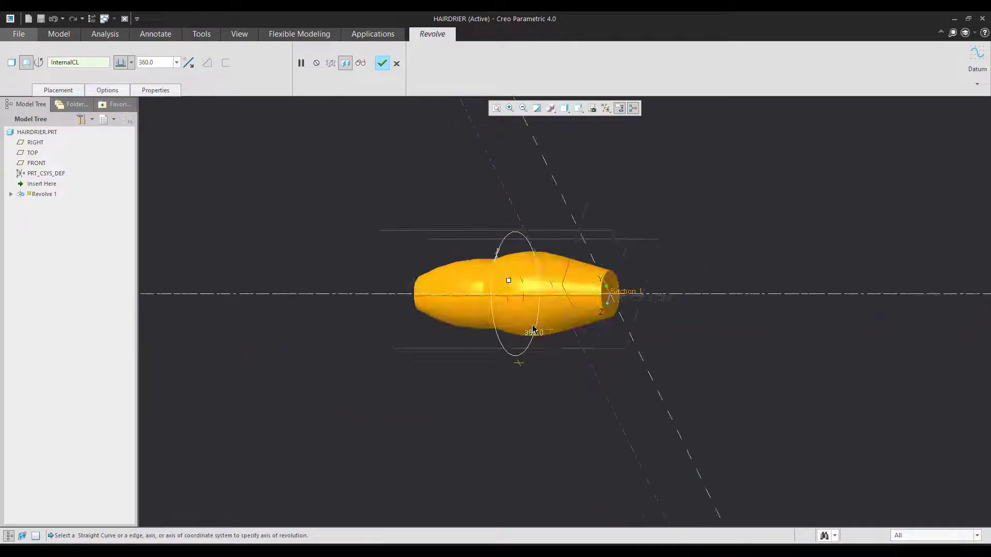
key("alt+Tab")
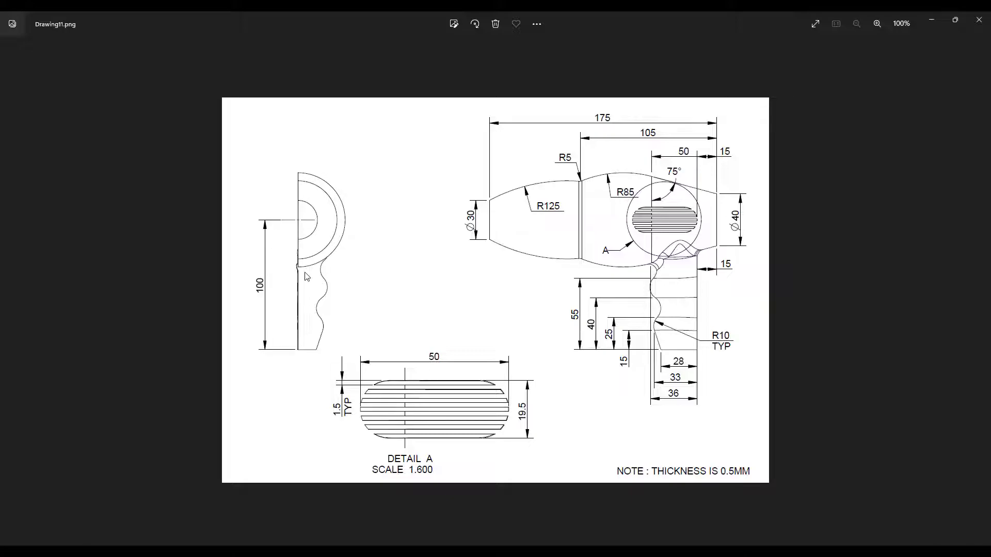
key("alt+Tab")
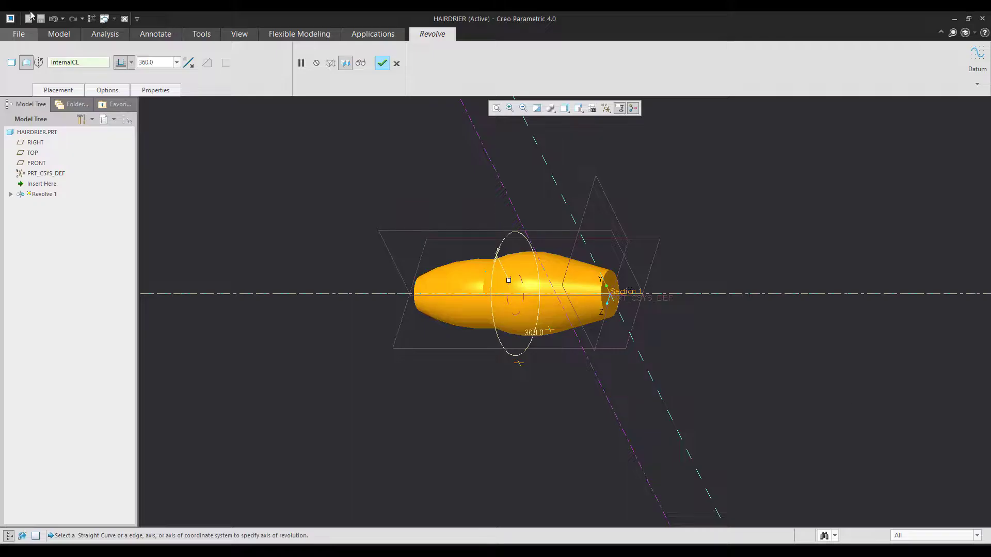
double_click(170, 64)
type("180")
key("Return")
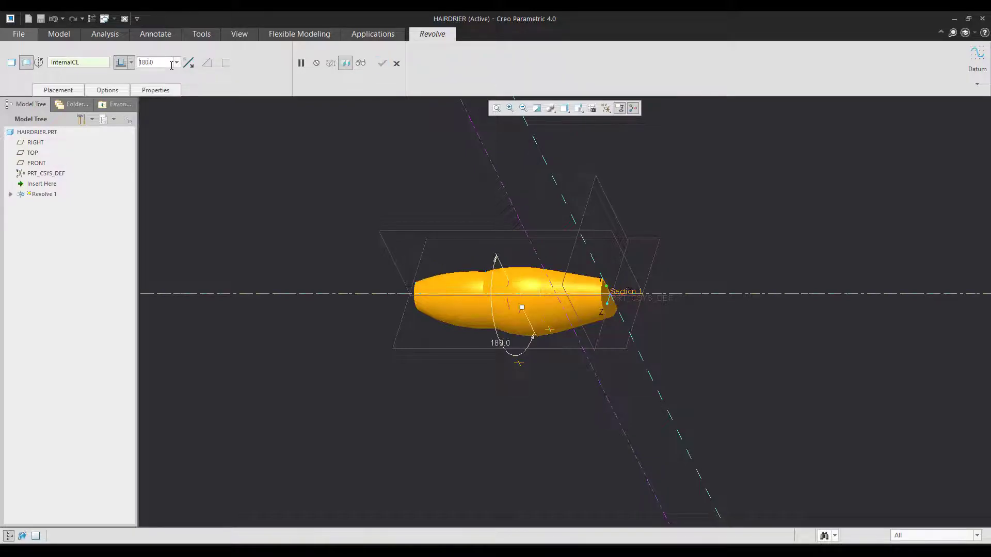
left_click(382, 65)
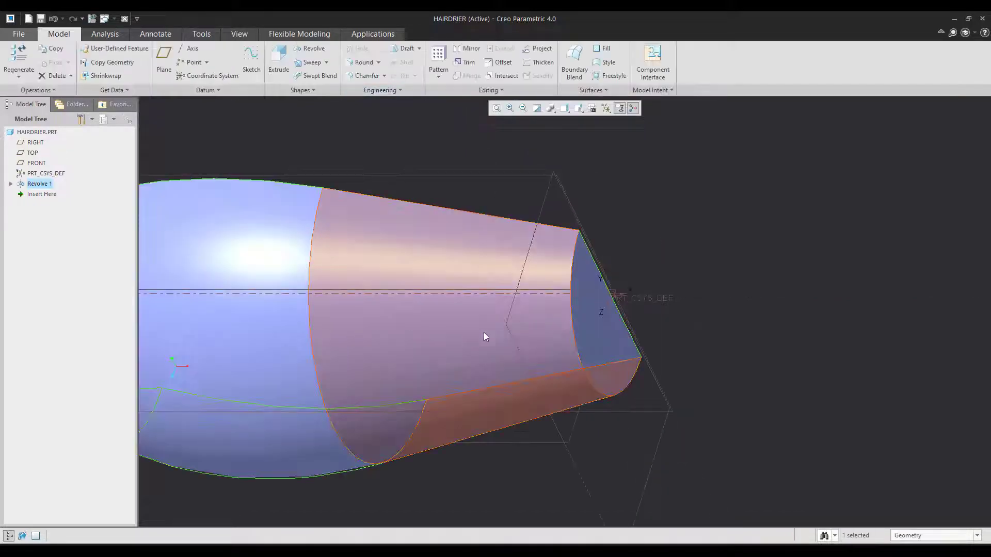
scroll(484, 334, "up", 4)
middle_click_drag(351, 374, 391, 380)
left_click(391, 381)
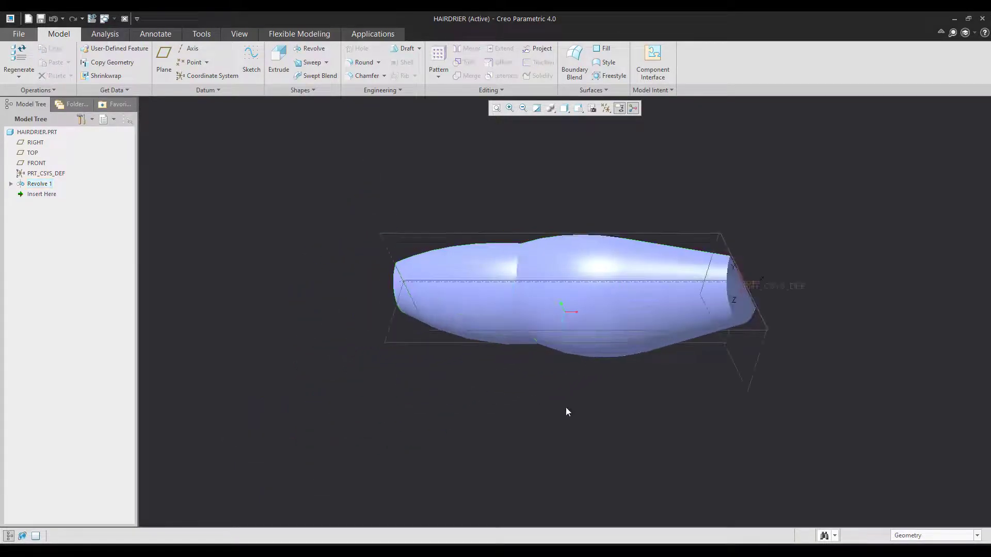
- Check the drawing and, in a new sketch on the FRONT plane, draw a steep line about 149 mm long downward from the horizontal reference
key("alt+Tab")
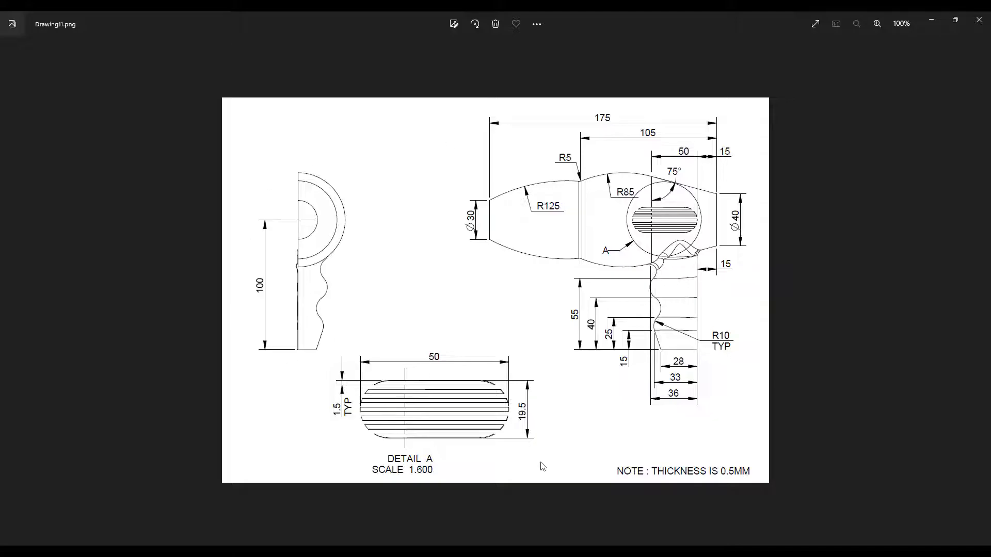
key("alt+Tab")
left_click(390, 229)
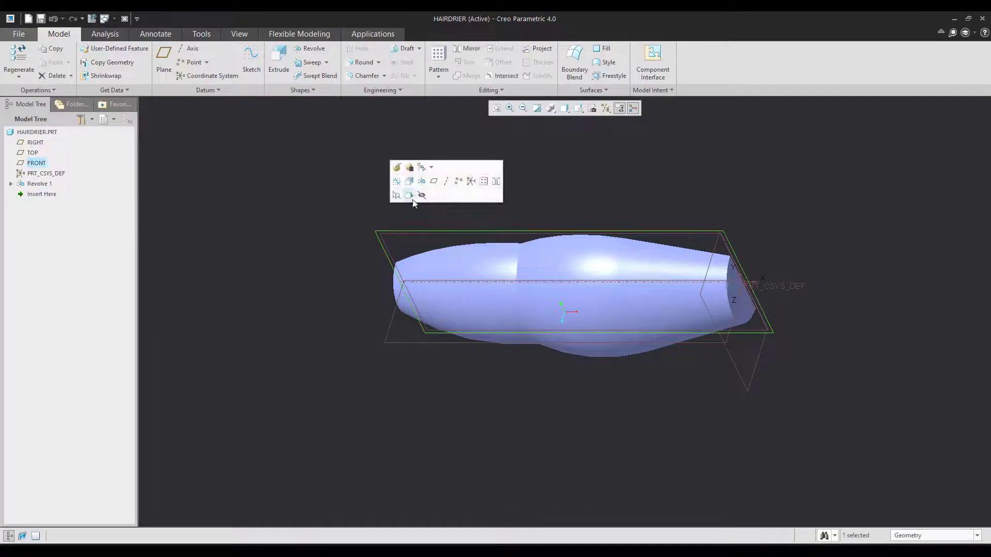
left_click(397, 183)
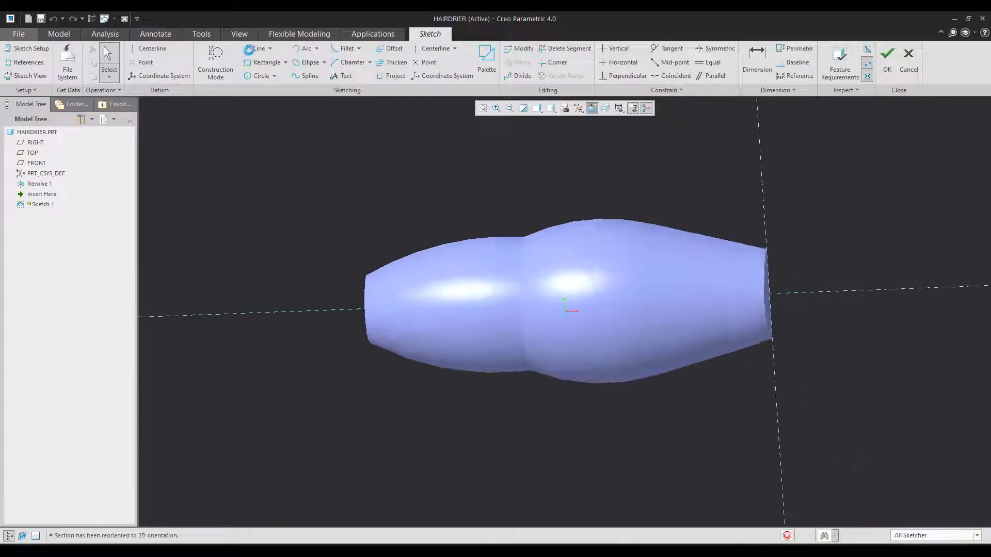
left_click(251, 49)
scroll(242, 133, "up", 5)
left_click(424, 207)
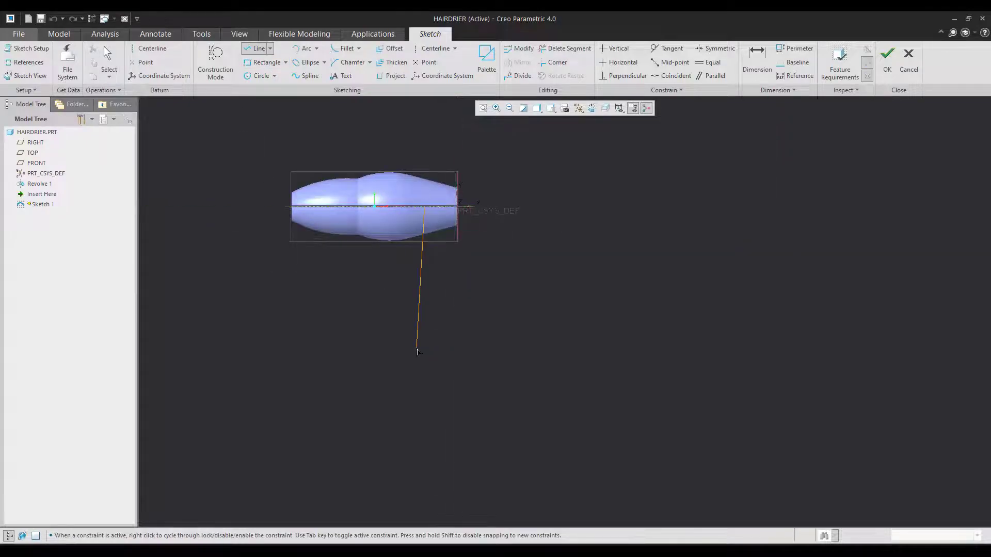
left_click(417, 349)
middle_click(492, 325)
middle_click(492, 325)
- Constrain the handle line to be vertical and set its length to 100 mm
left_click(615, 49)
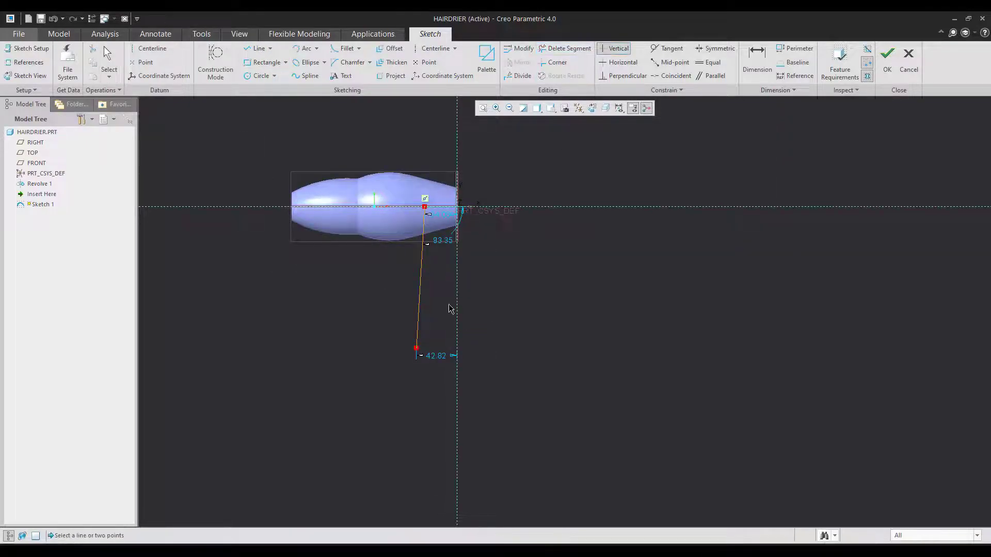
left_click(419, 303)
double_click(432, 262)
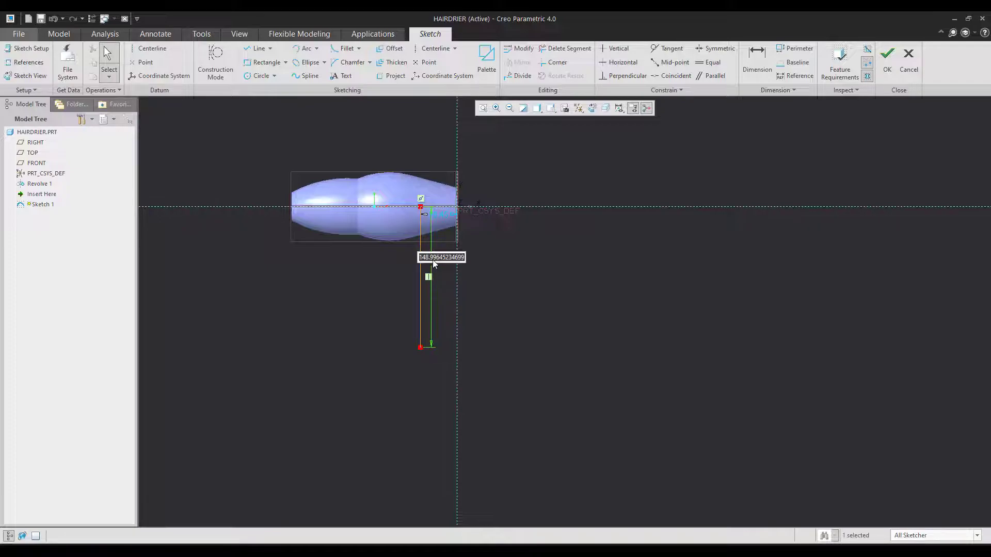
type("2")
key("Return")
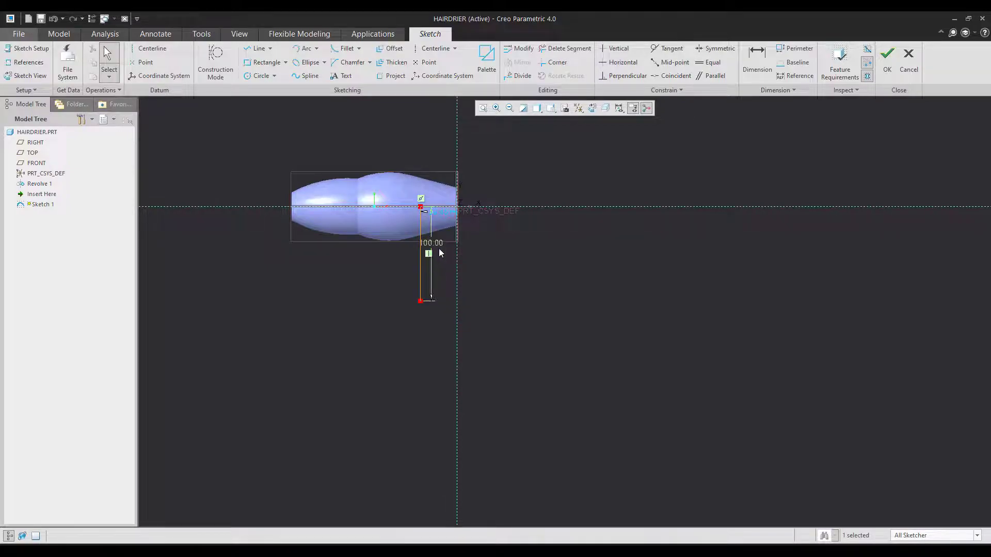
- Set the handle line's distance from the vertical reference to 15 mm and finish the sketch
double_click(442, 214)
type("15")
key("Return")
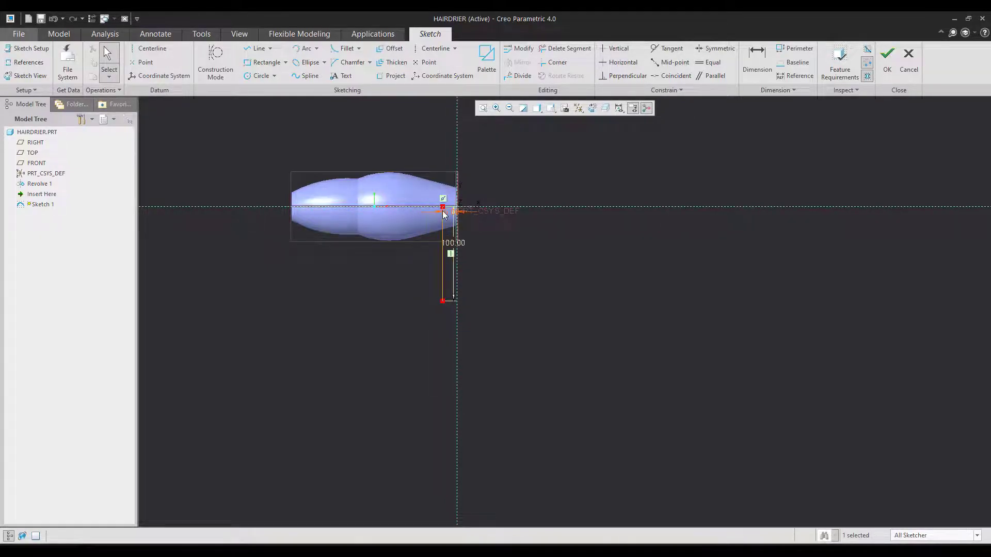
left_click(888, 58)
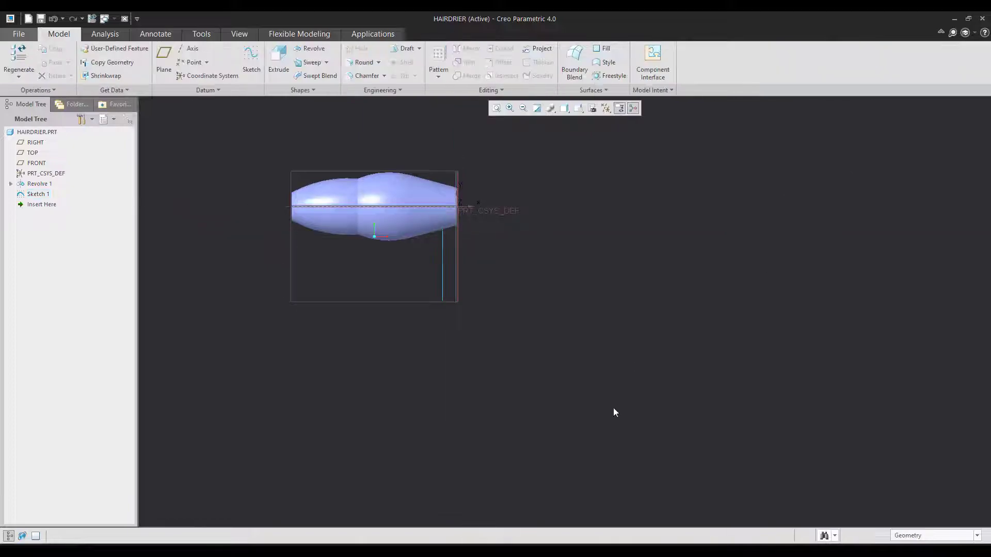
- Check the drawing, start a new sketch on the FRONT plane, and add the handle line's lower endpoint as a reference
left_click(571, 547)
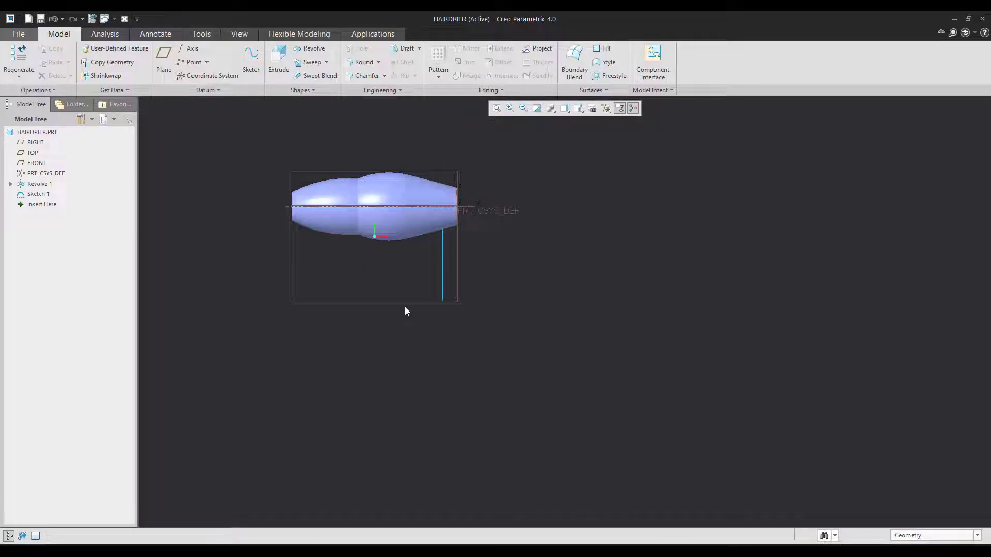
scroll(289, 175, "up", 1)
left_click(299, 169)
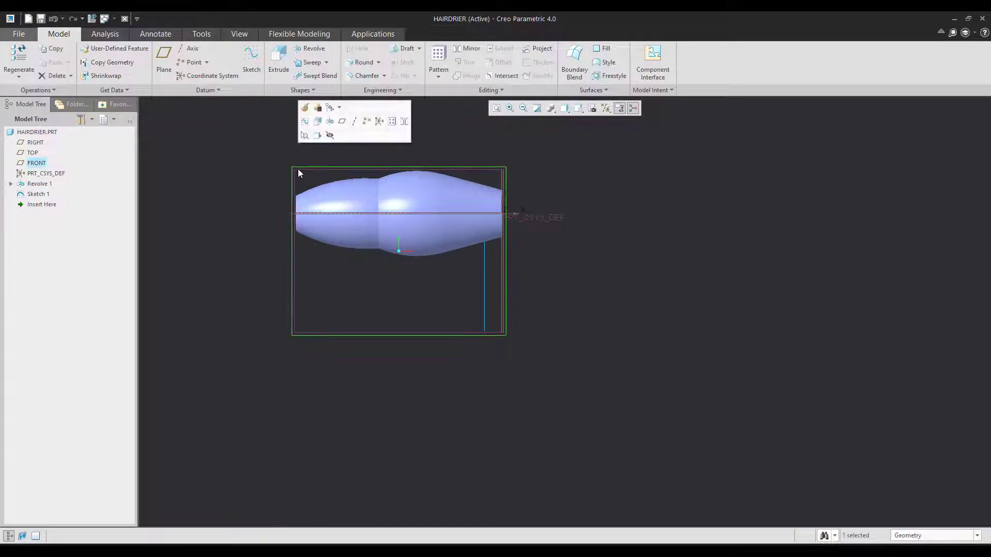
left_click(306, 123)
scroll(453, 282, "down", 2)
right_click(582, 285)
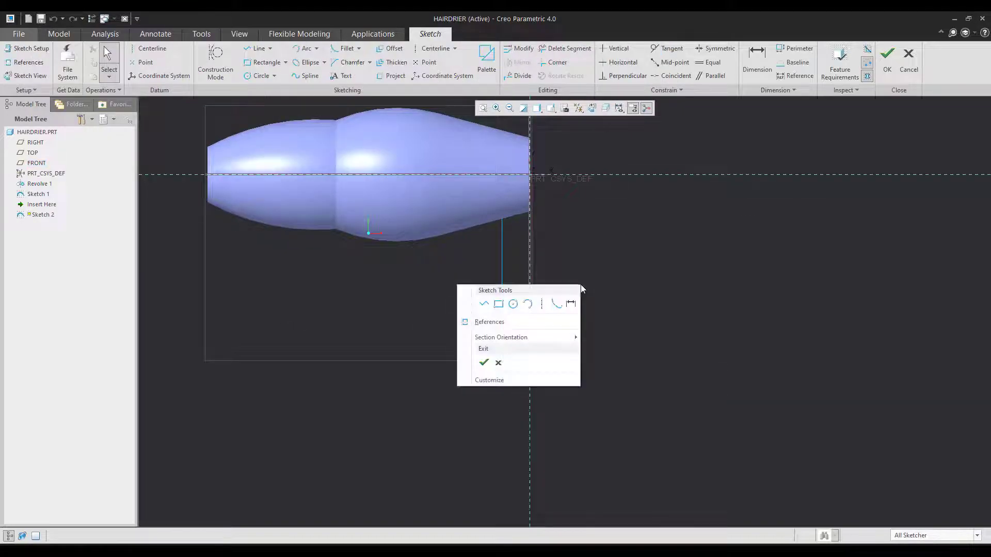
left_click(542, 322)
left_click(502, 358)
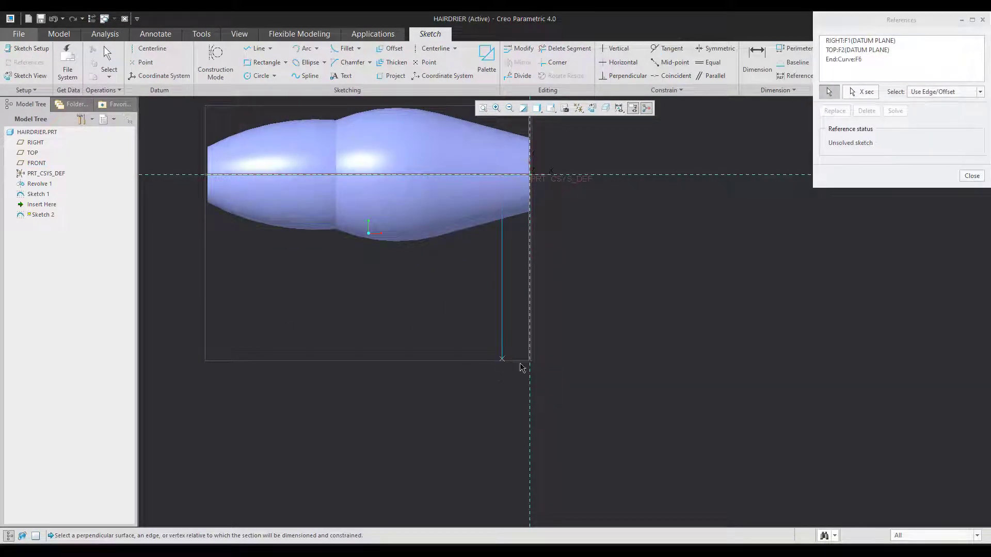
- Draw a horizontal centerline through the lower endpoint of the handle line
left_click(435, 49)
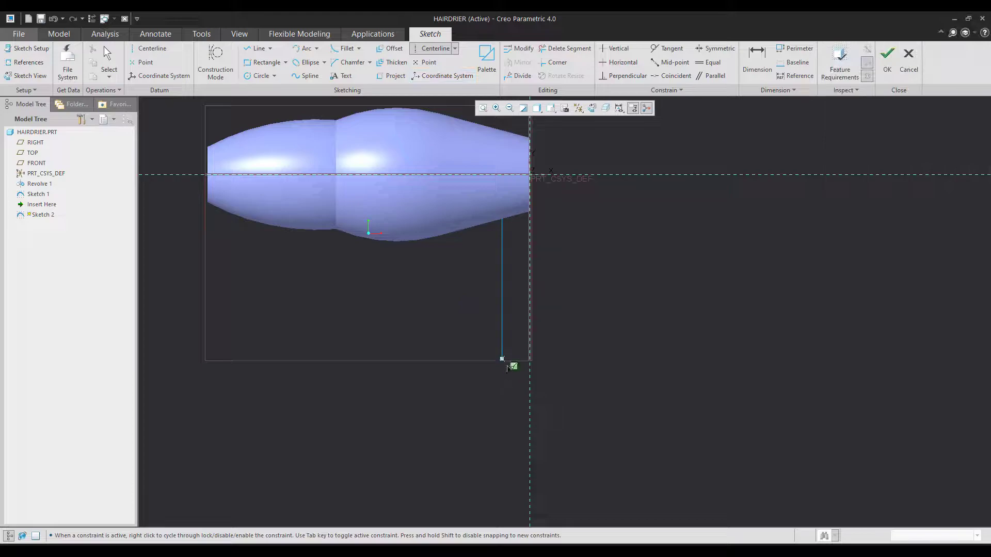
left_click(503, 360)
left_click(658, 360)
middle_click(645, 314)
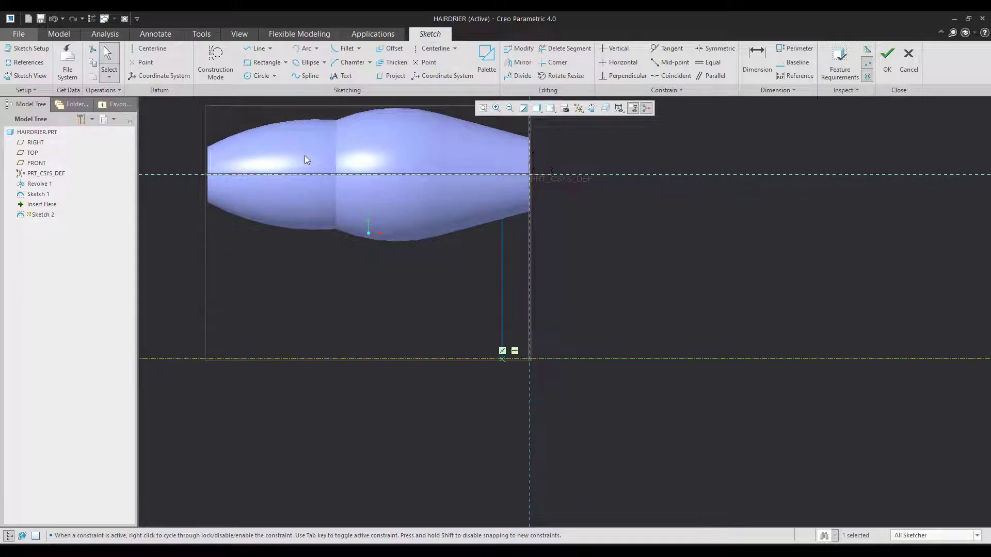
- Sketch a slanted line about 22 mm high, rising from the centerline away from the handle line
left_click(251, 51)
left_click(469, 359)
left_click(445, 319)
middle_click(455, 351)
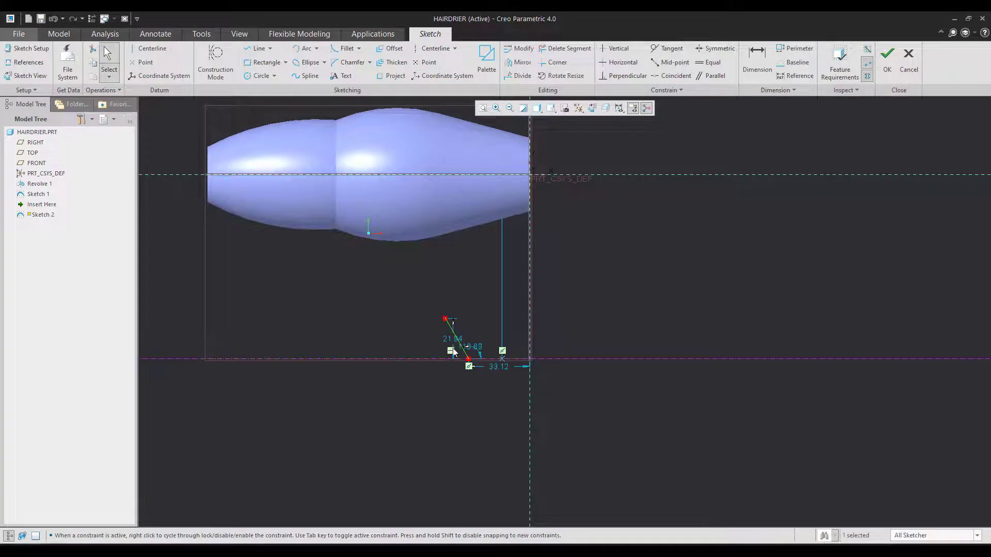
- Dimension the horizontal distance from the handle line to the slanted line's lower end as 28 mm
scroll(453, 348, "down", 5)
left_click(754, 64)
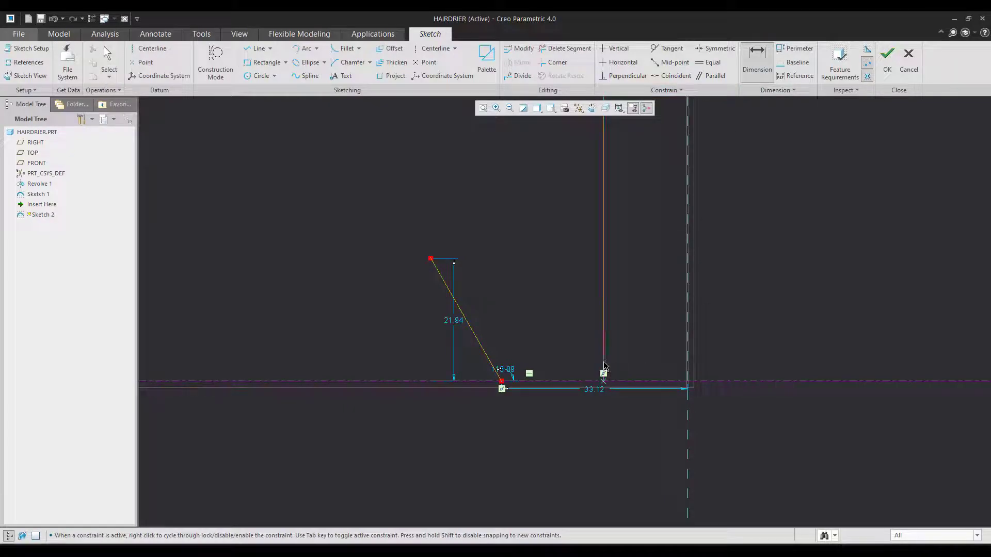
left_click(604, 362)
left_click(501, 381)
middle_click(544, 424)
type("2")
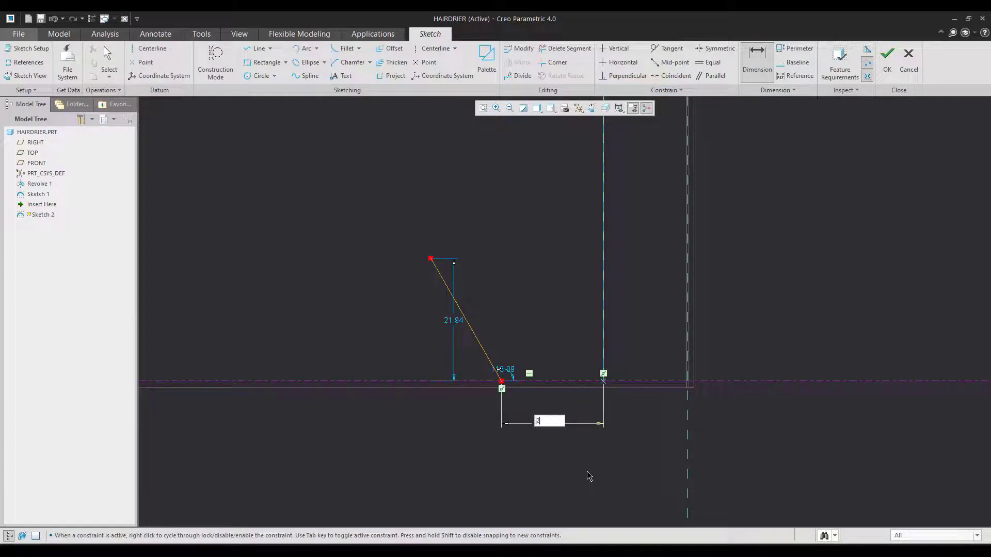
type("8")
key("Return")
middle_click(448, 421)
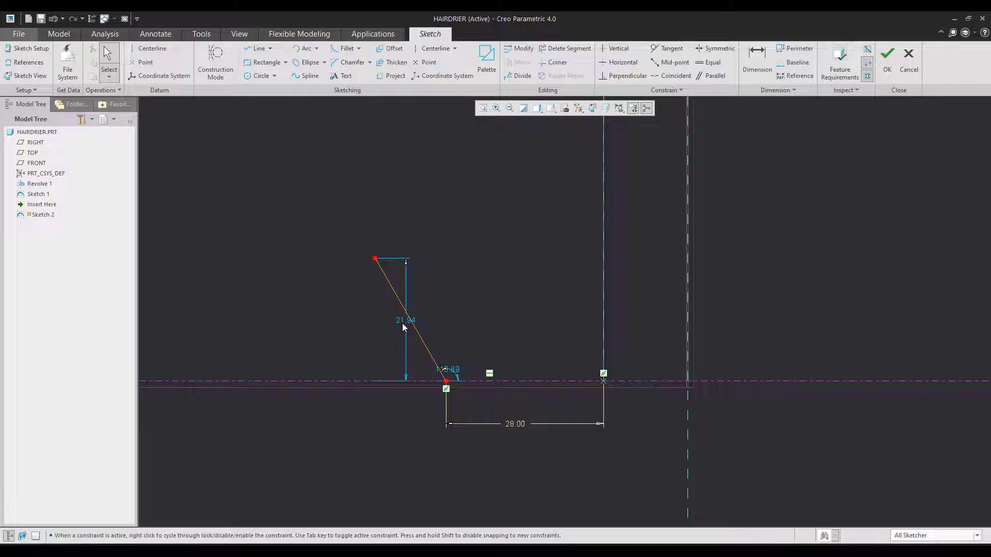
- Set the height of the slanted line above the centerline to 15 mm
left_click_drag(403, 324, 338, 322)
double_click(338, 322)
type("15")
key("Return")
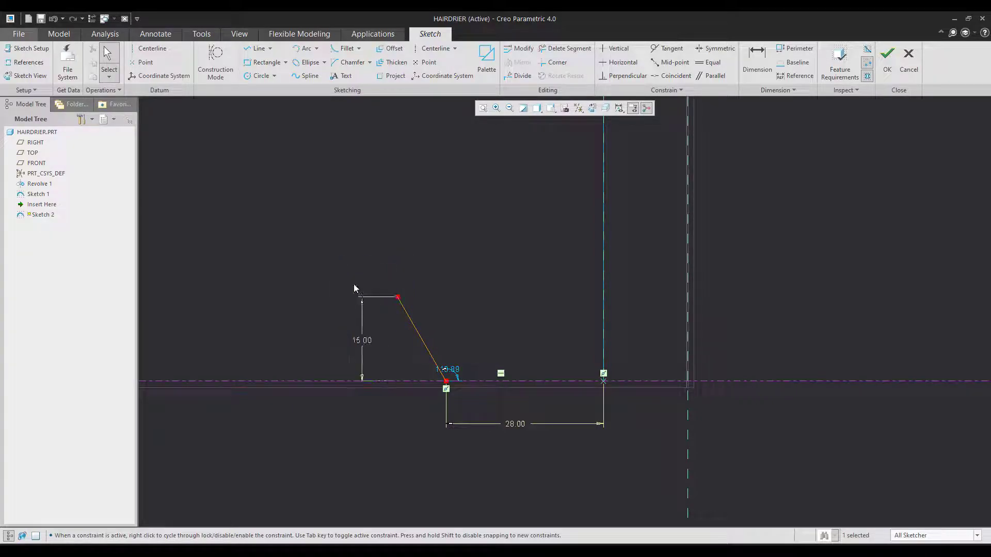
- Dimension the horizontal distance from the handle line to the slanted line's upper end as 33 mm
left_click(758, 62)
left_click(398, 298)
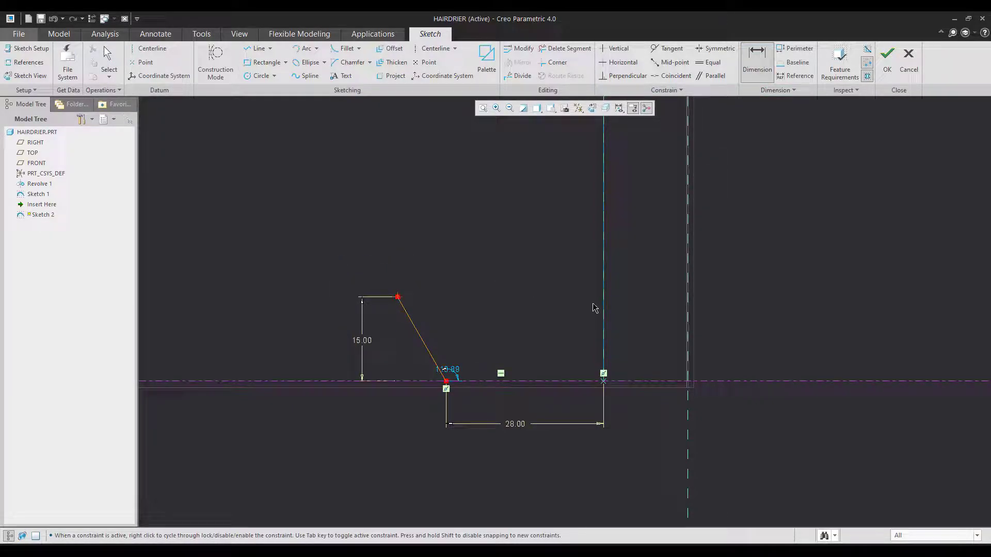
middle_click(509, 479)
type("33")
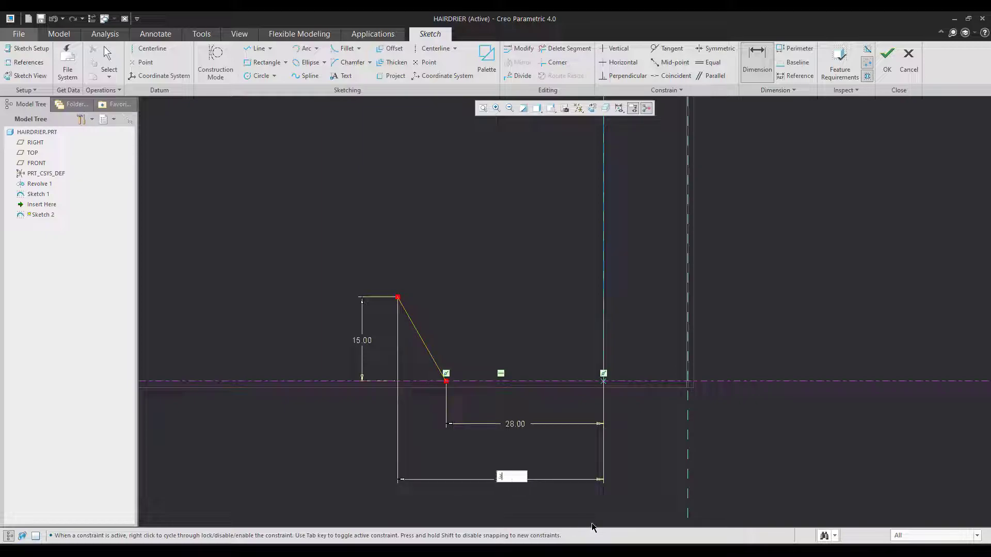
key("Return")
middle_click(395, 461)
- Sketch an arc of about 14 mm radius upward from the slanted line's upper end, tangent to it, and check the drawing
scroll(418, 381, "up", 1)
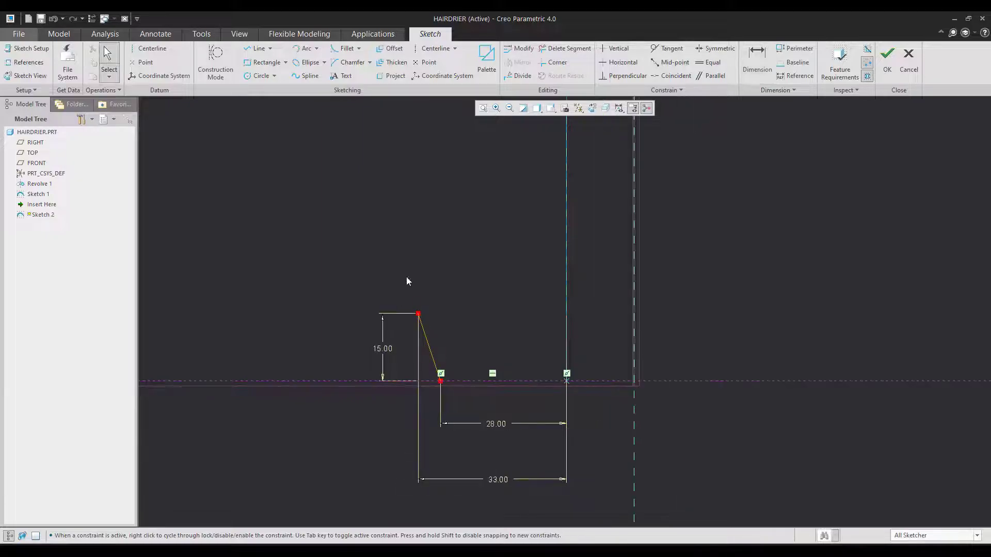
left_click(303, 49)
left_click(418, 314)
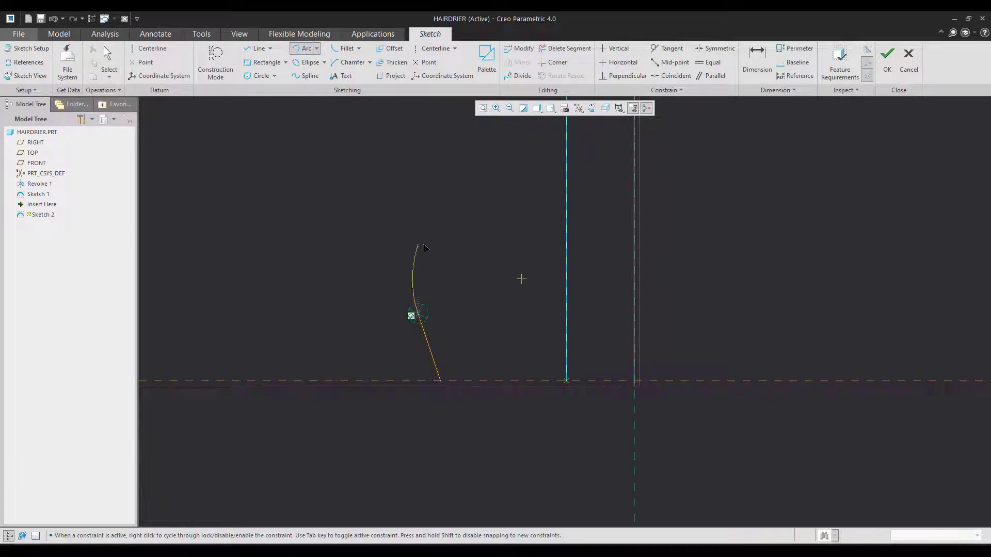
left_click(435, 249)
middle_click(615, 512)
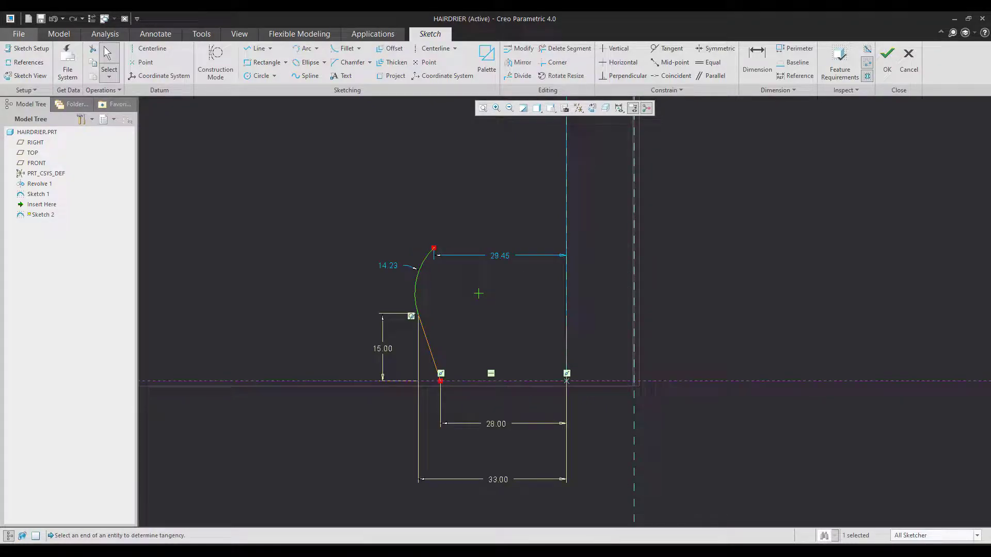
key("alt+Tab")
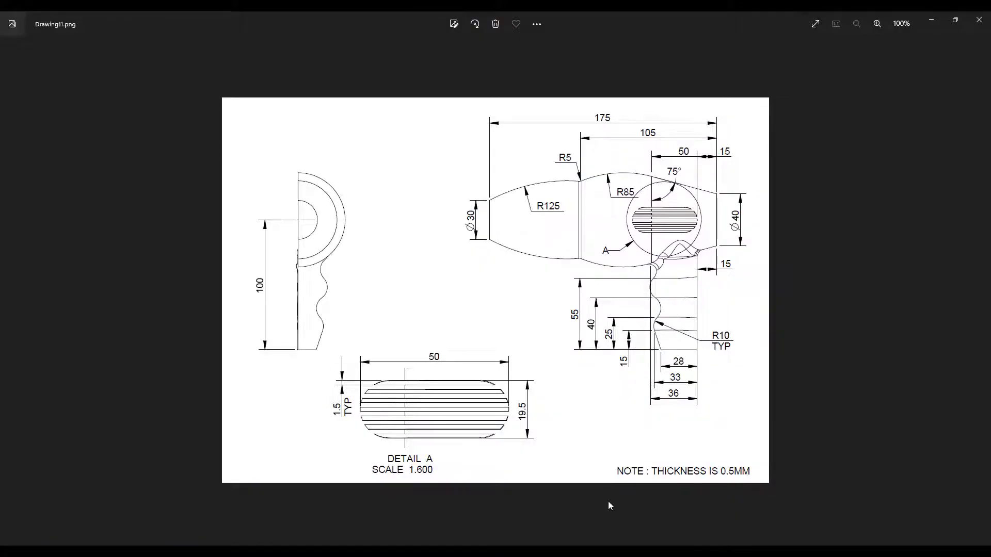
- Set the radius of the arc above the slanted line to 10 mm
key("alt+Tab")
double_click(387, 266)
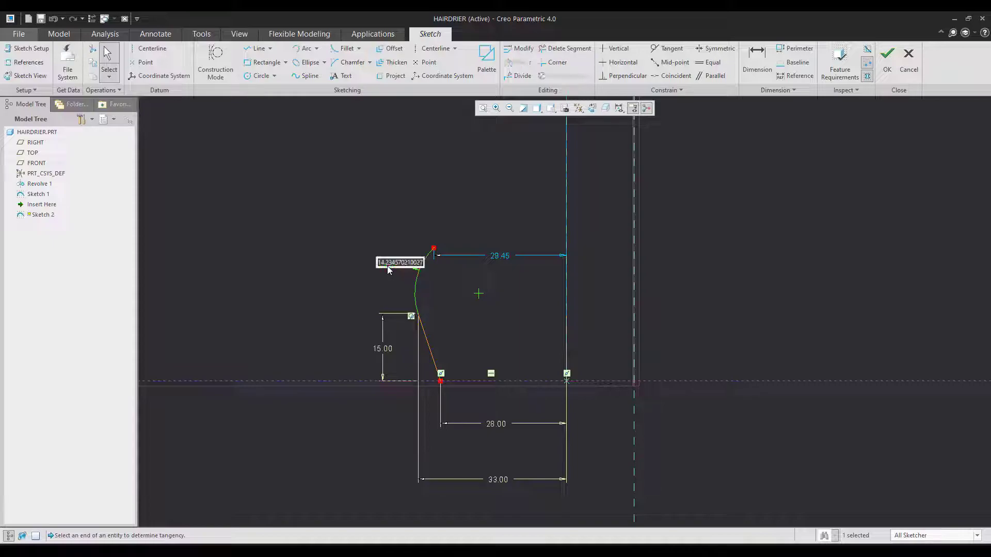
type("10")
key("Return")
- Dimension the height of the arc's upper end above the base centerline as 25 mm
left_click(757, 59)
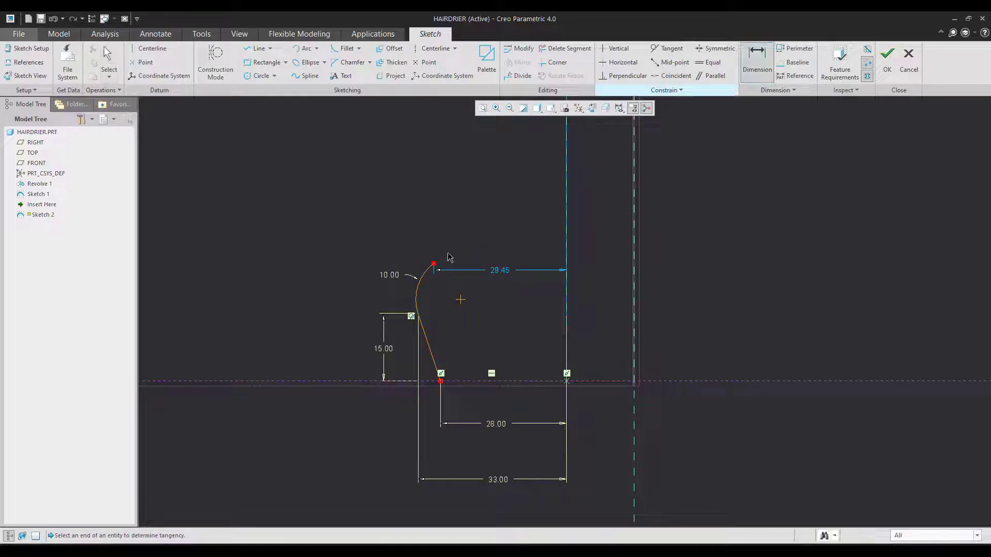
left_click(434, 263)
middle_click(289, 313)
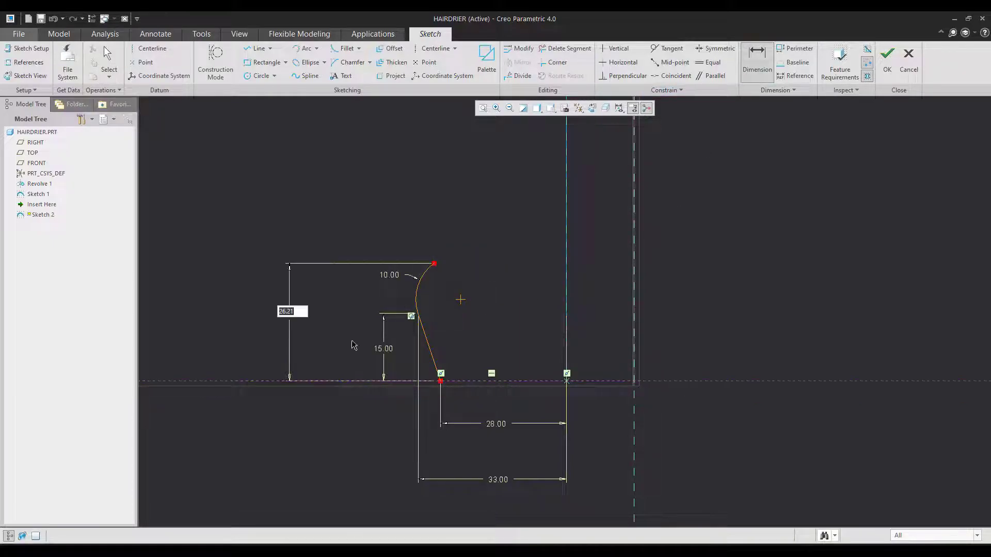
type("25")
key("Return")
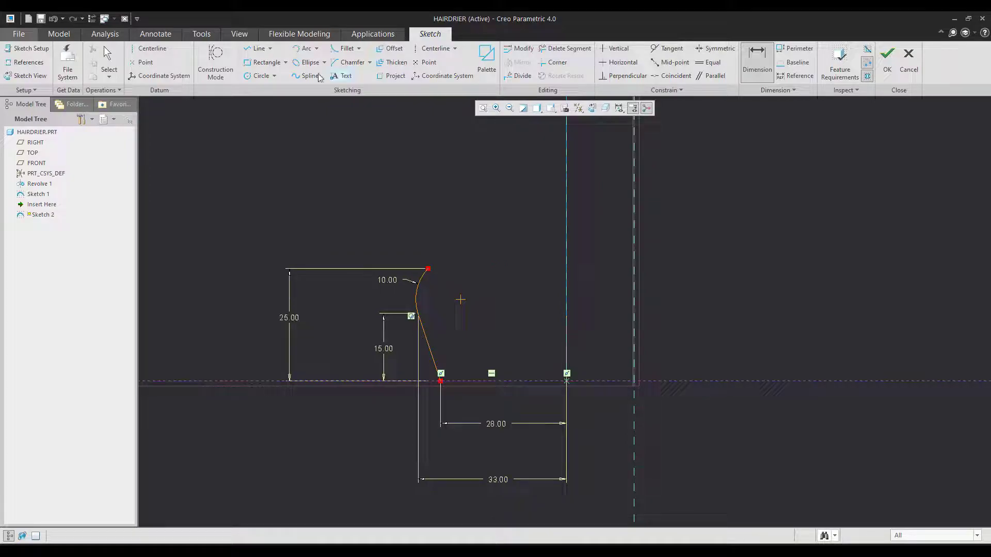
- Sketch a second, oppositely curved arc of equal radius upward from the first arc's upper end, tangent to it, and check the drawing
left_click(307, 50)
scroll(429, 387, "up", 2)
scroll(452, 271, "down", 1)
left_click(420, 326)
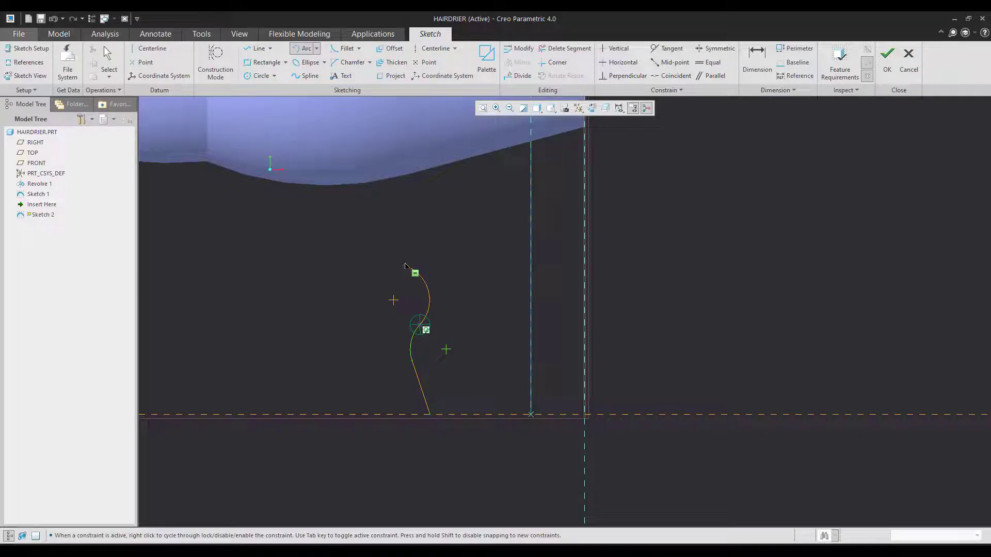
left_click(403, 266)
middle_click(402, 265)
middle_click(442, 326)
scroll(442, 327, "up", 2)
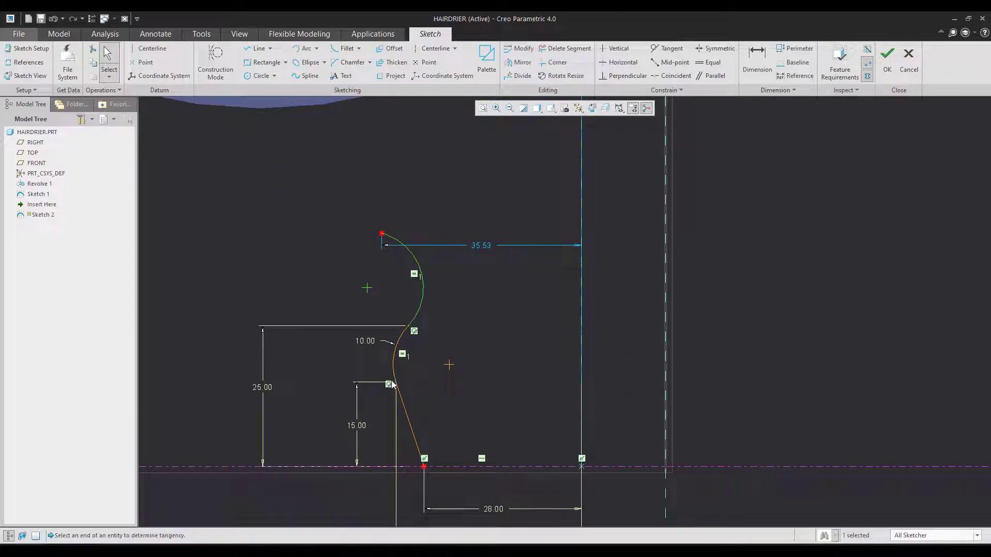
left_click(353, 257)
scroll(532, 340, "down", 2)
key("alt+Tab")
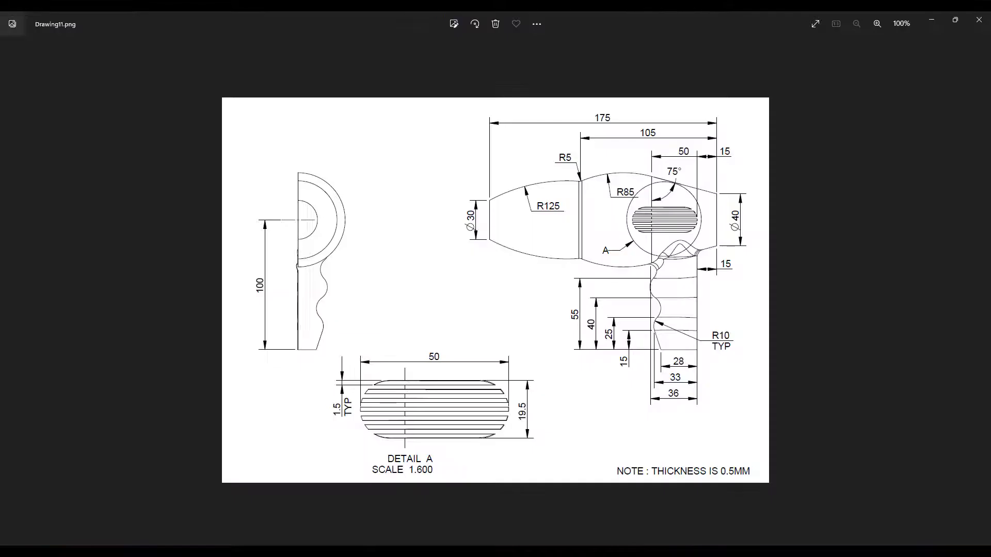
key("alt+Tab")
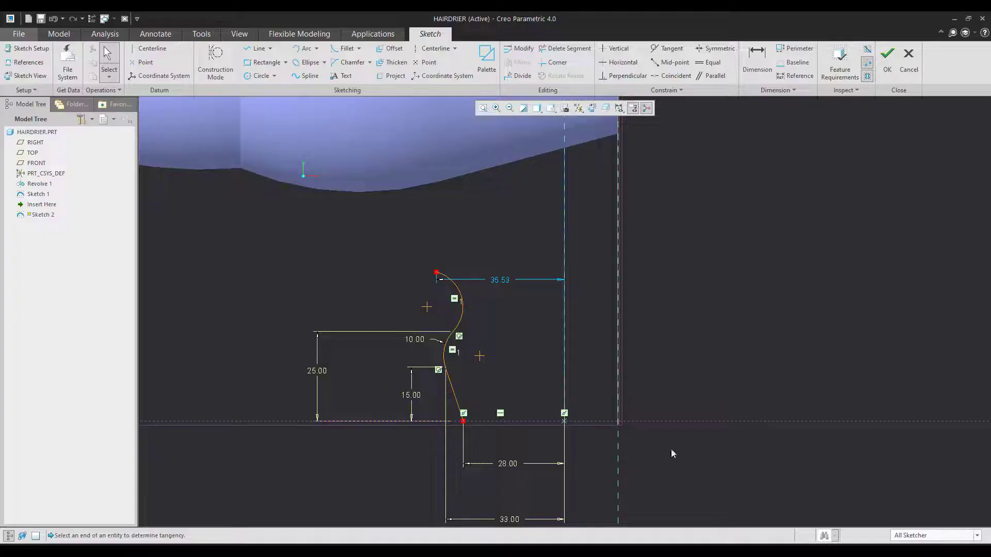
- Dimension the height of the second arc's upper end above the base centerline as 40 mm
left_click(758, 63)
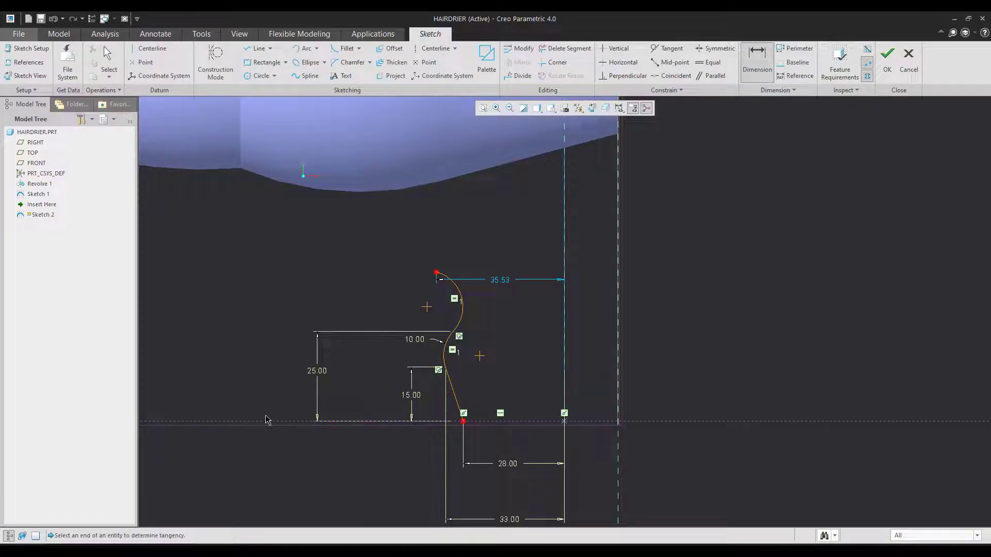
left_click(436, 272)
middle_click(252, 349)
type("40")
key("Return")
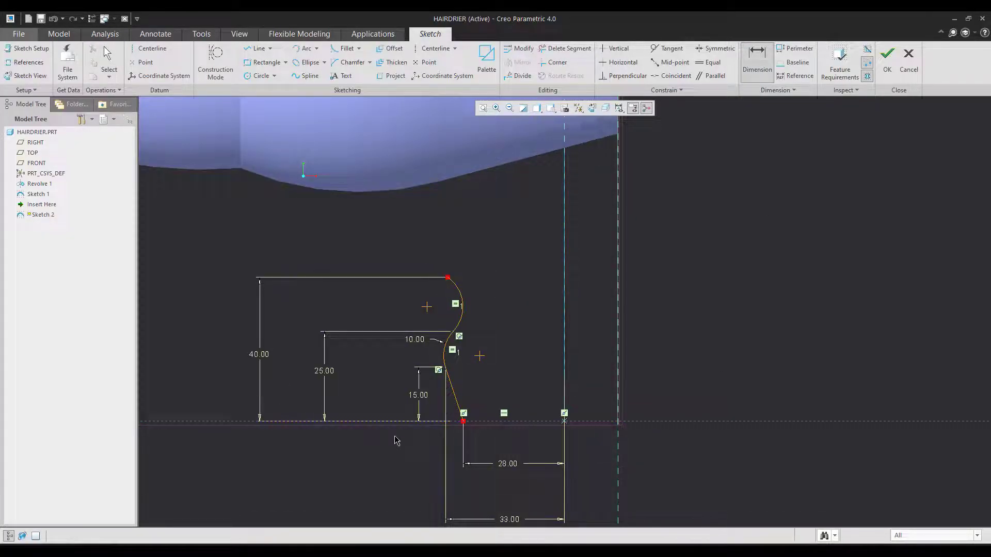
- Sketch a third tangent arc of equal radius, curving back the other way, upward from the second arc's upper end
left_click(305, 51)
left_click(449, 279)
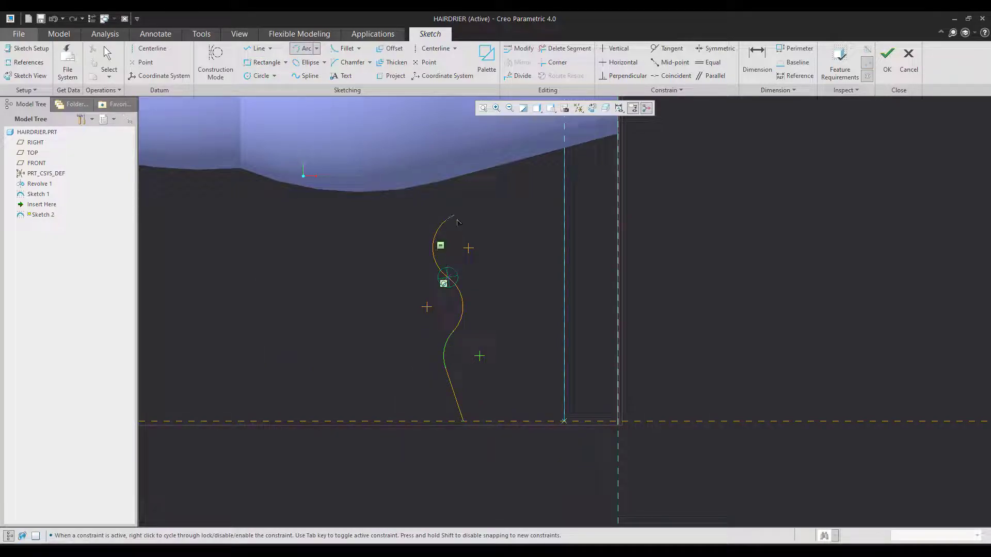
left_click(458, 214)
middle_click(509, 247)
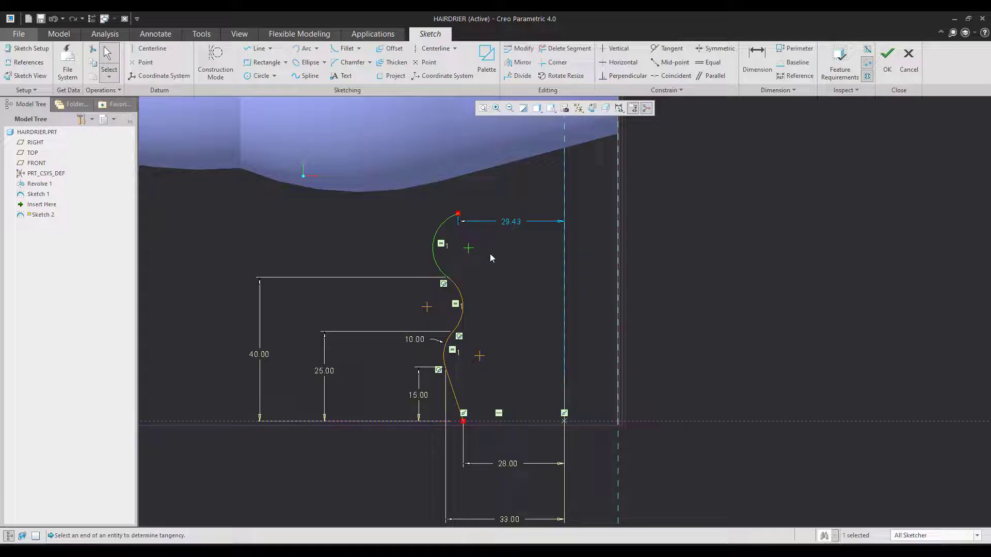
- Dimension the height of the third arc's upper end above the base centerline as 55 mm
left_click(767, 76)
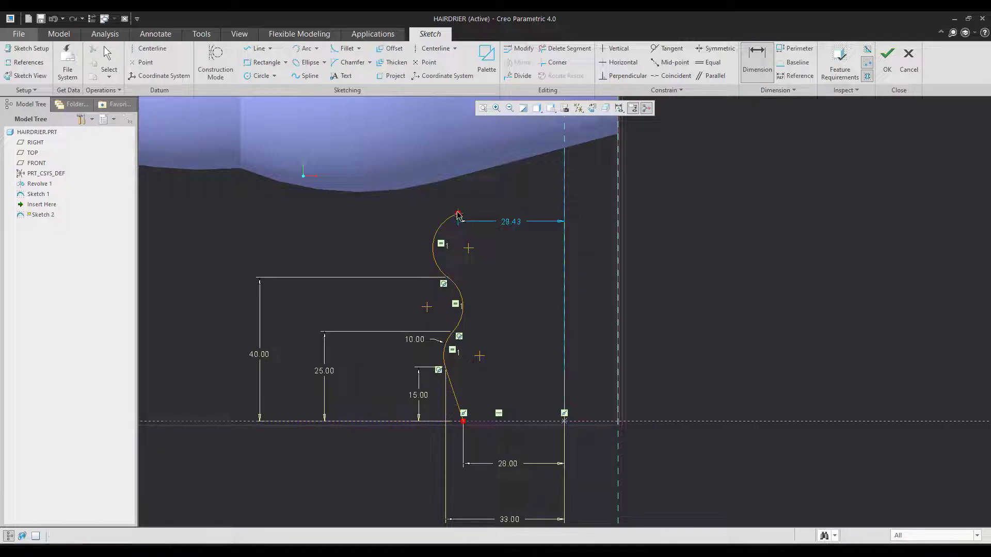
middle_click(230, 326)
type("55")
key("Return")
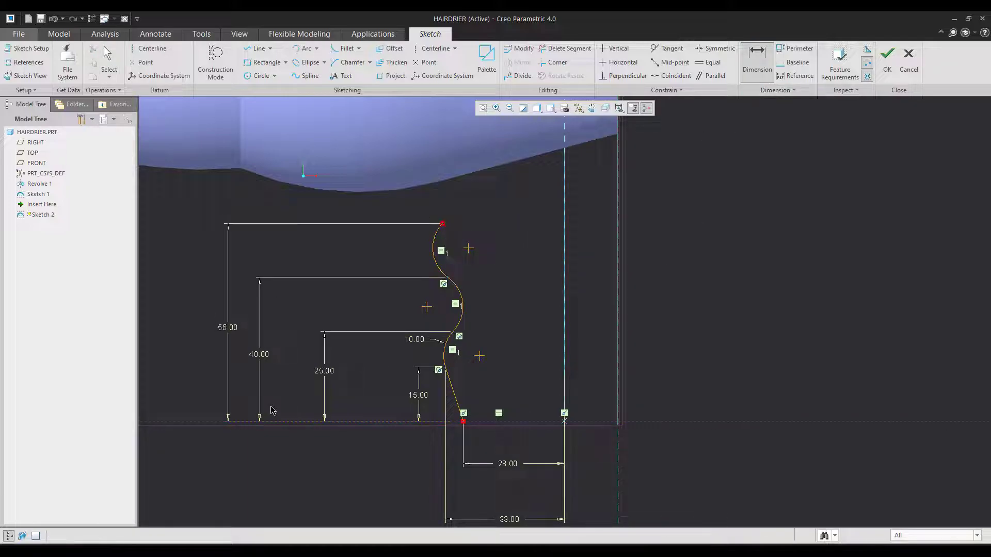
- Check the drawing and sketch a fourth tangent arc of equal radius from the third arc's upper end into the dryer body
left_click(558, 550)
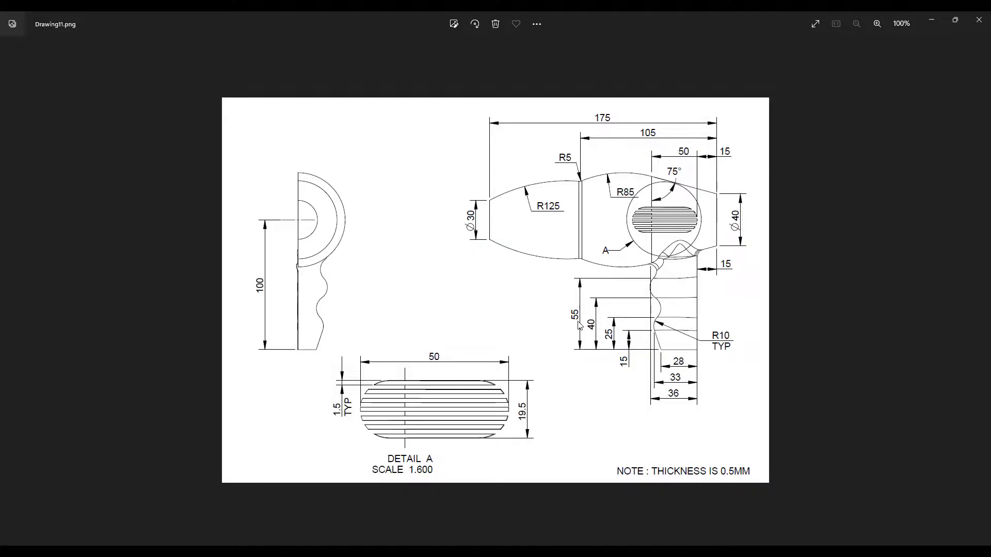
left_click(558, 550)
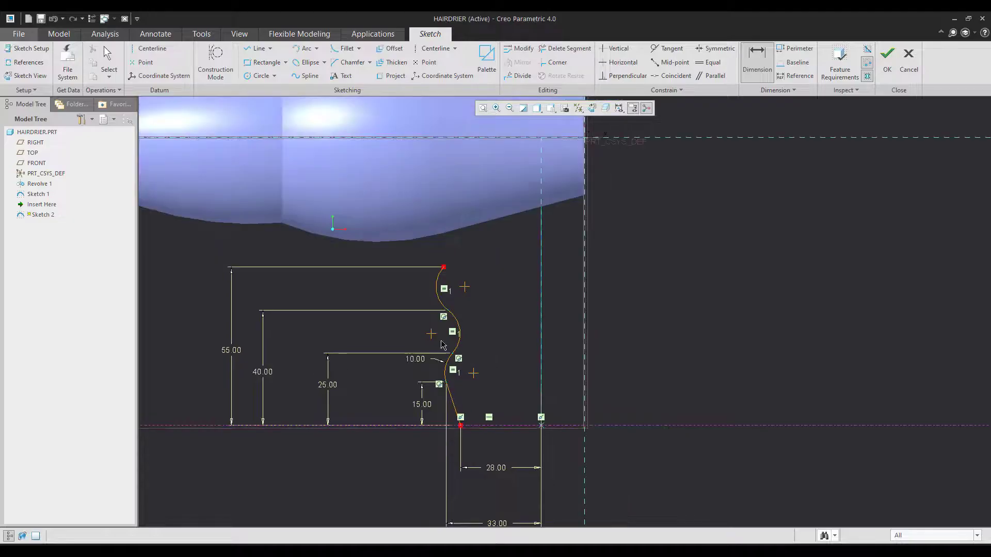
left_click(305, 49)
left_click(443, 269)
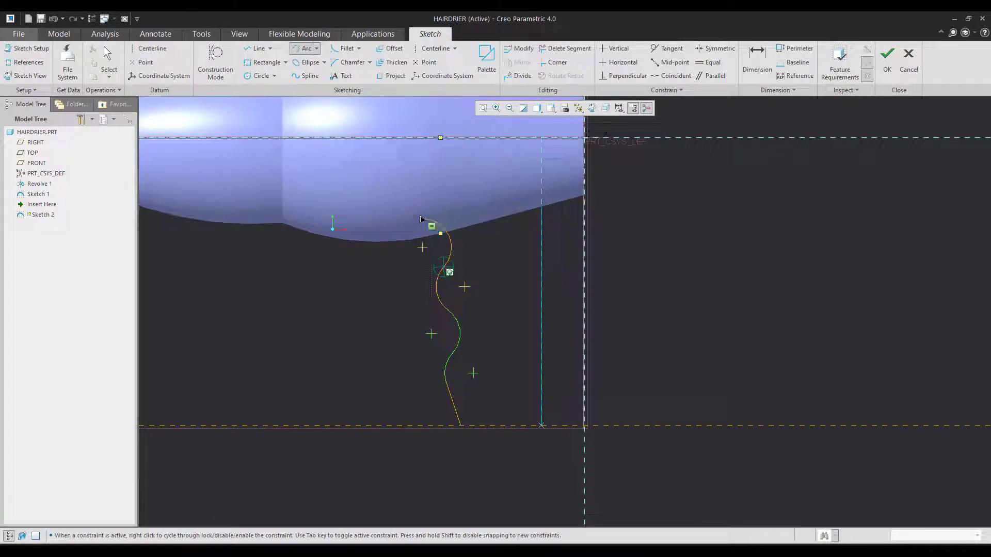
left_click(420, 218)
middle_click(523, 257)
scroll(510, 348, "up", 1)
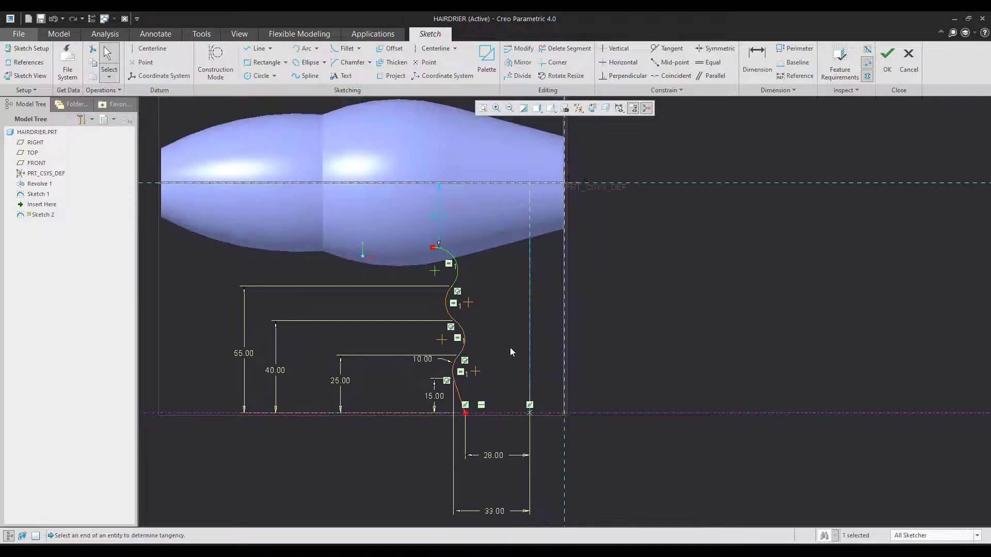
- Dimension the horizontal distance from the handle line to the fourth arc's upper end as 36 mm, as in the drawing
left_click(506, 551)
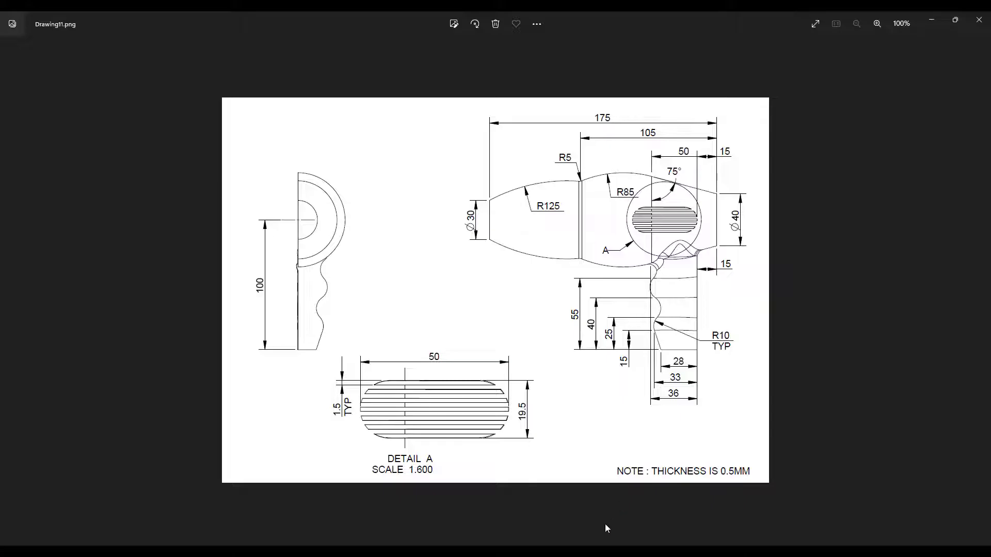
left_click(547, 552)
left_click(769, 72)
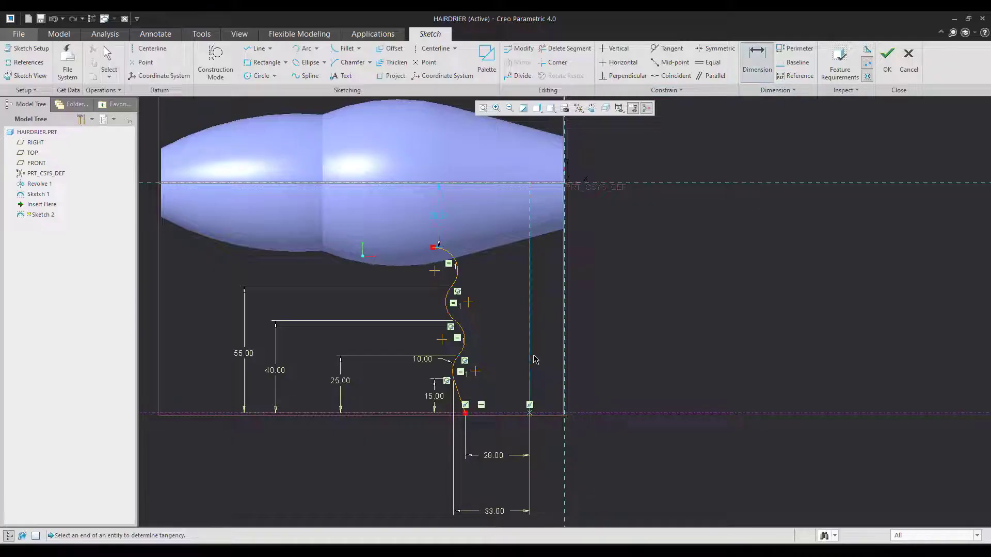
left_click(532, 354)
left_click(432, 249)
scroll(457, 216, "up", 2)
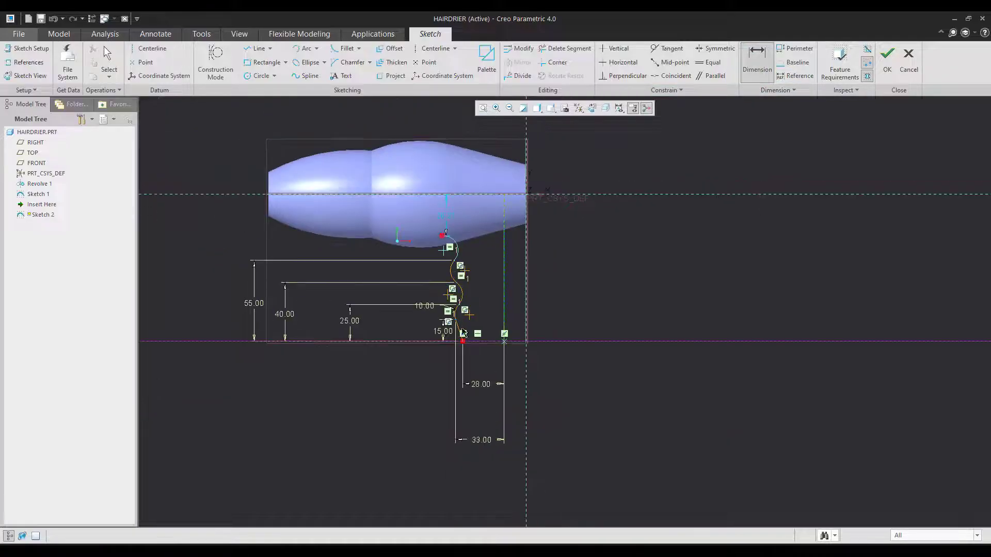
middle_click(461, 467)
type("36")
key("Return")
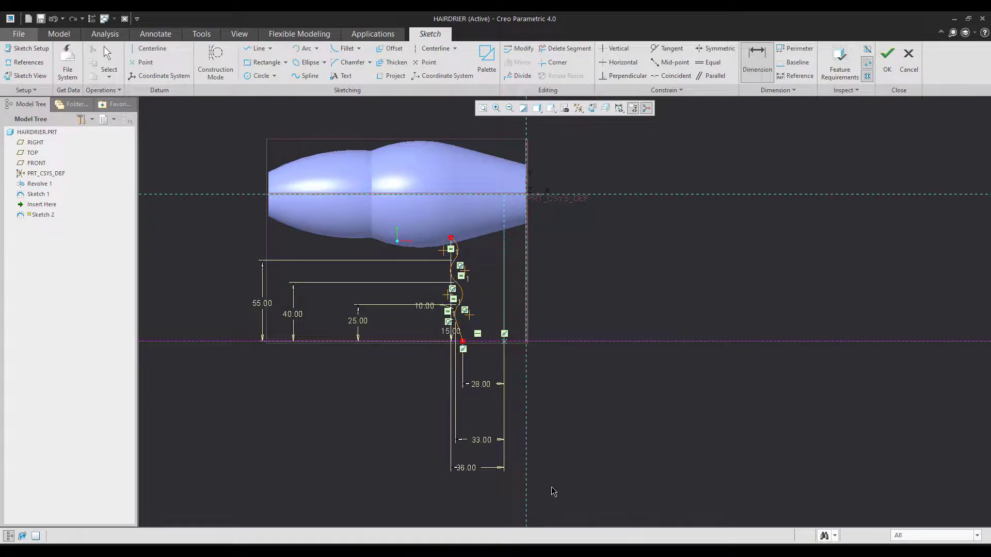
middle_click(490, 213)
scroll(490, 213, "down", 3)
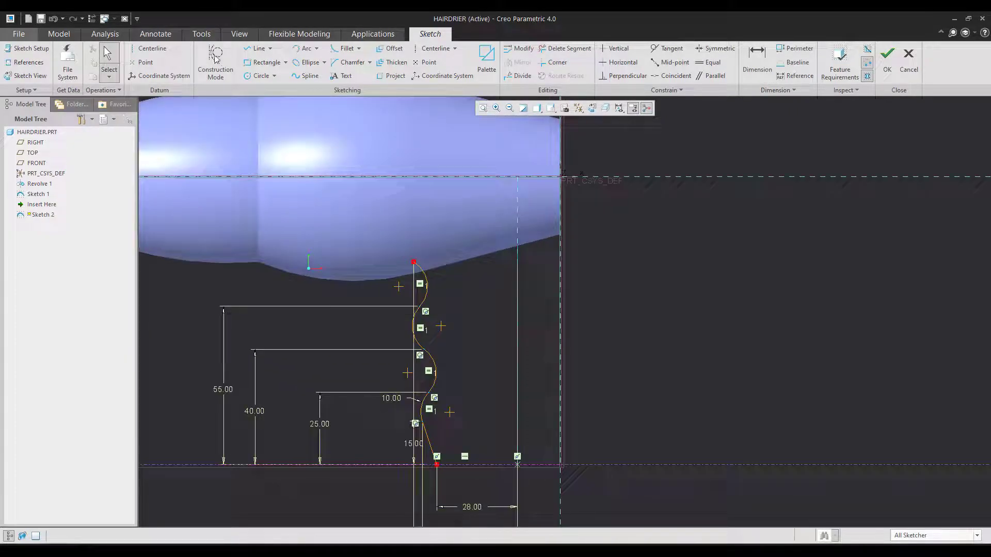
- Sketch a vertical line from the fourth arc's upper end to the body's horizontal axis and complete the sketch
left_click(256, 48)
left_click(413, 264)
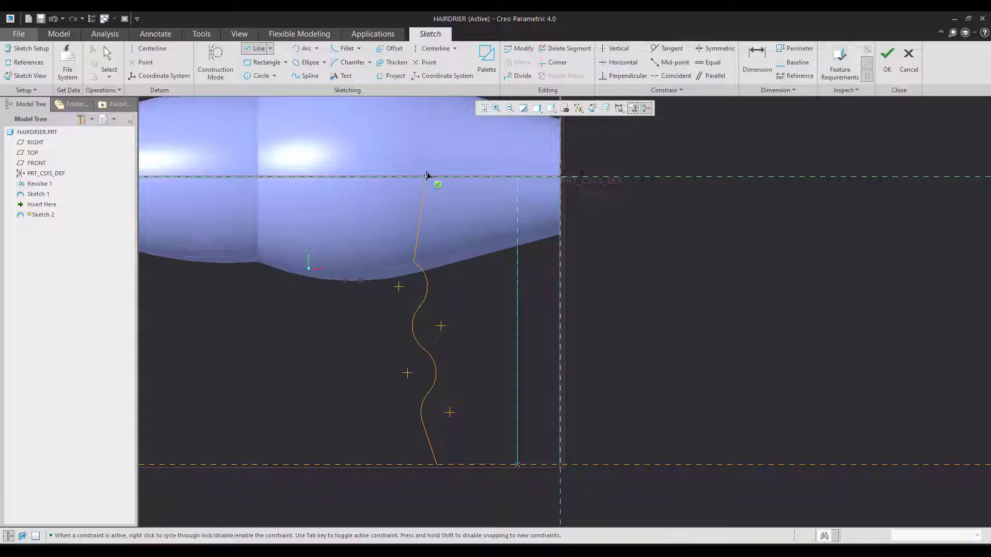
left_click(413, 178)
middle_click(696, 242)
middle_click(701, 243)
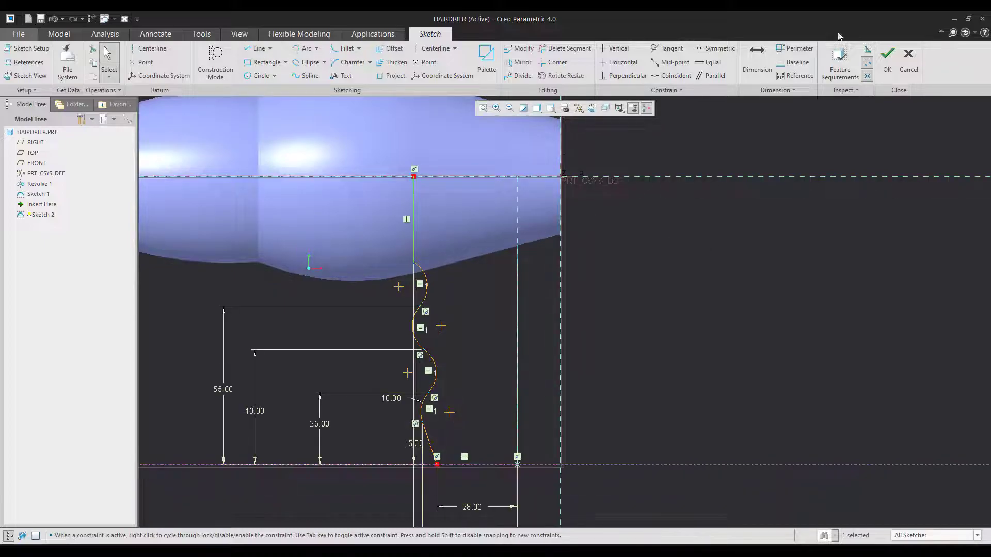
left_click(888, 75)
left_click(825, 316)
- View the model from the LEFT orientation and compare it with the handle's side profile in the drawing
scroll(641, 332, "up", 2)
mouse_move(621, 290)
middle_mouse_down()
mouse_move(644, 300)
mouse_move(637, 313)
middle_mouse_up()
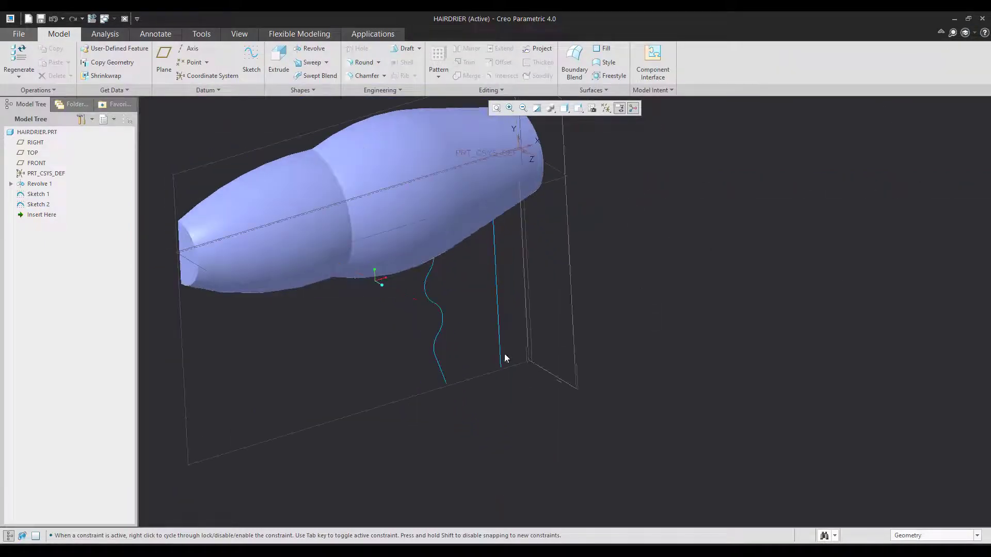
left_click(579, 109)
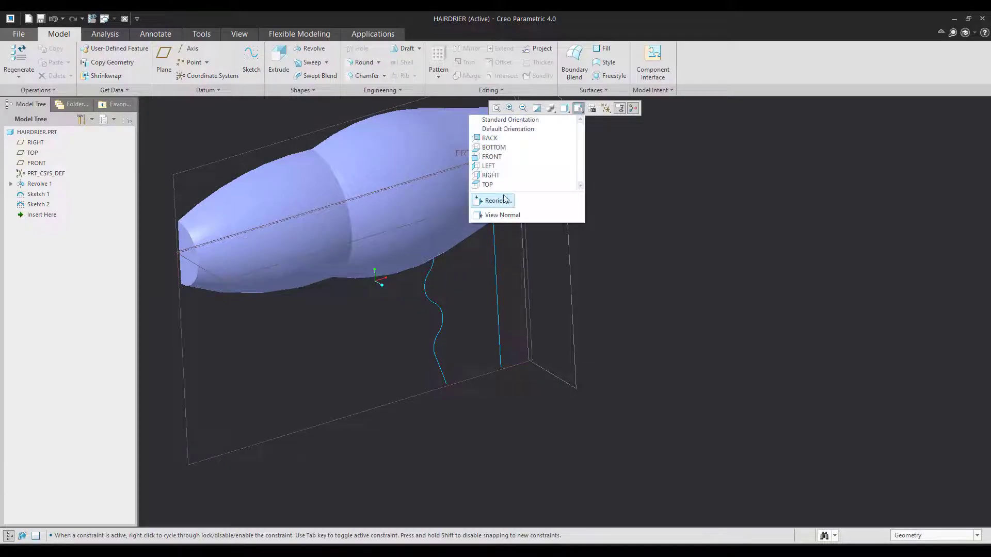
left_click(512, 166)
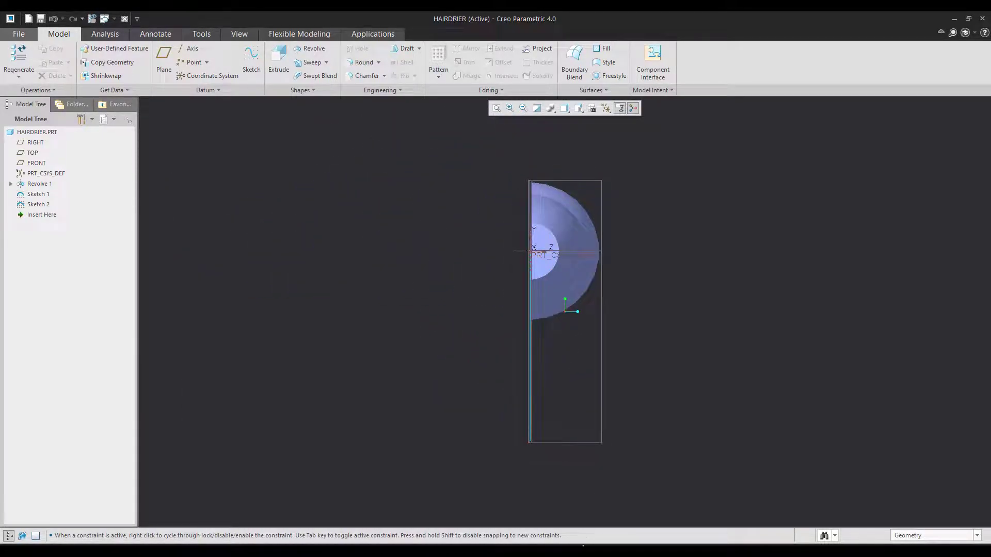
left_click(563, 553)
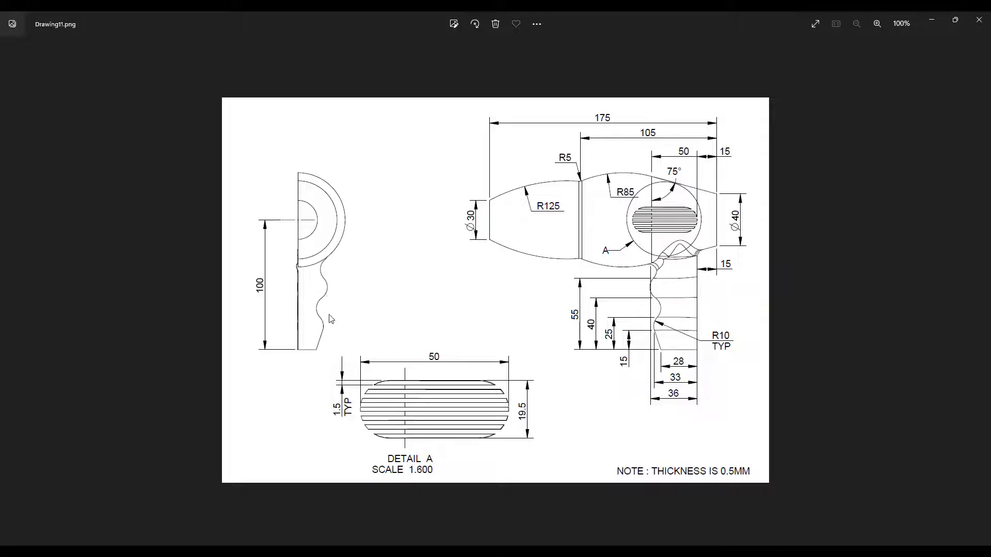
left_click(595, 550)
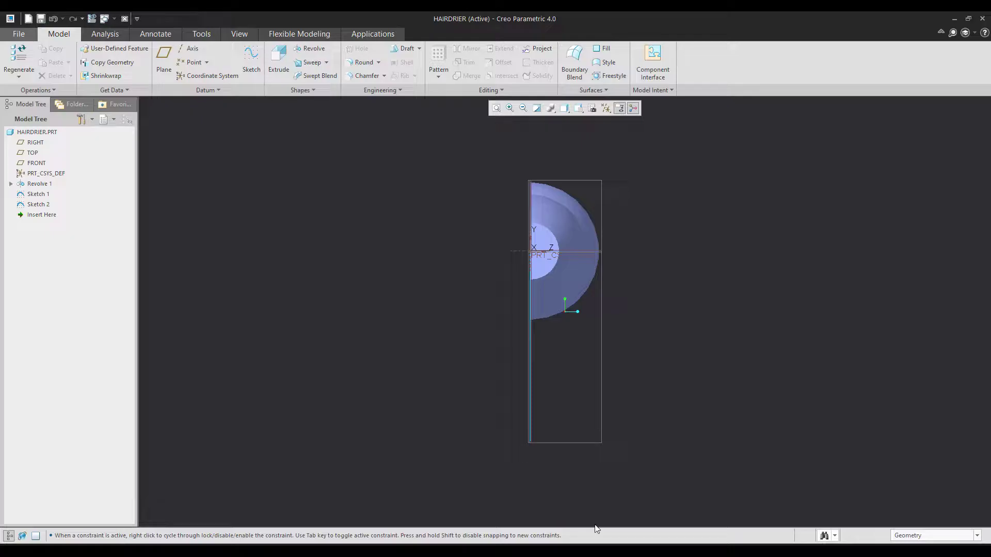
middle_click_drag(664, 417, 670, 418)
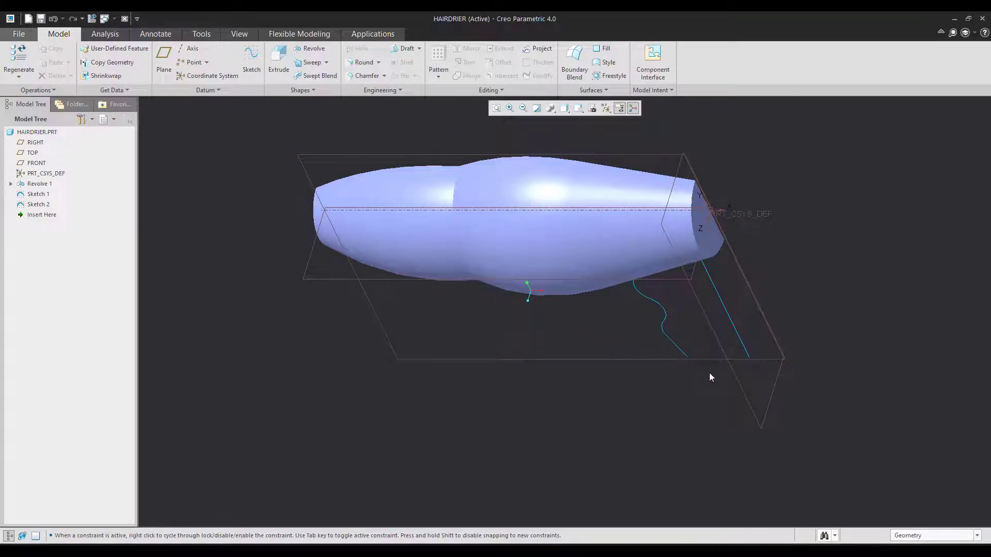
- Reopen the wavy handle profile sketch and draw a construction line from its lower end to the handle line's lower end
left_click(681, 352)
left_click(694, 288)
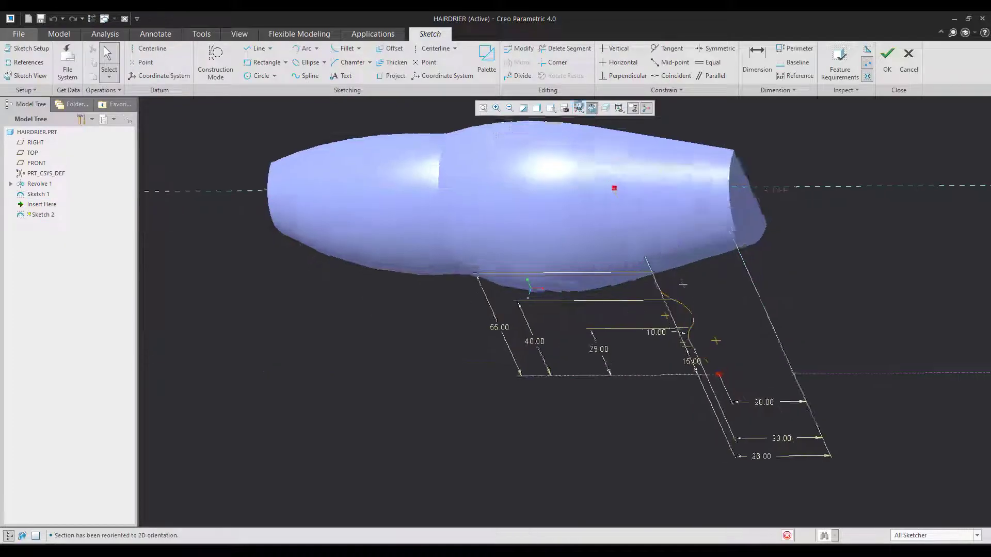
left_click(252, 52)
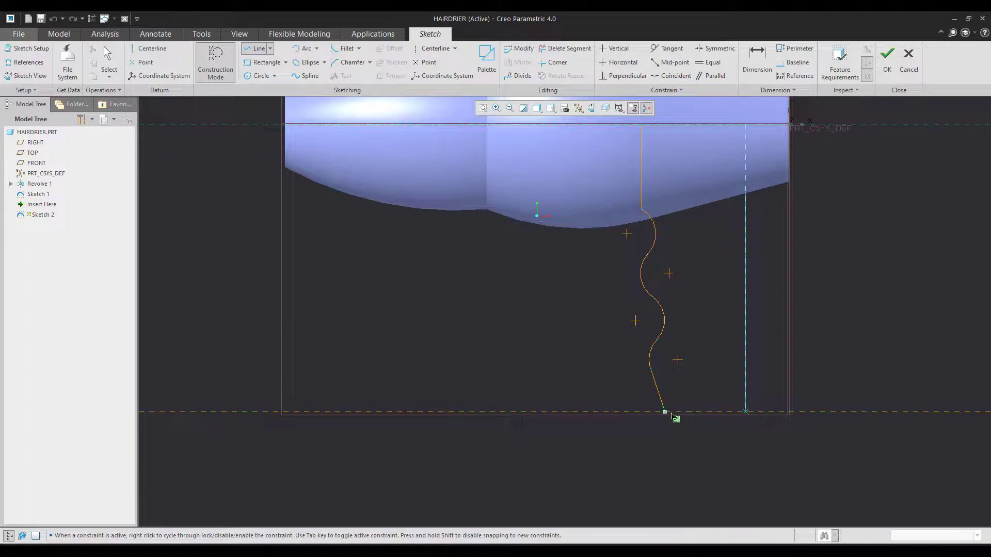
left_click(671, 414)
left_click(747, 413)
middle_click(672, 445)
- Turn off construction mode and place a datum point at the midpoint of the bottom construction line
left_click(225, 70)
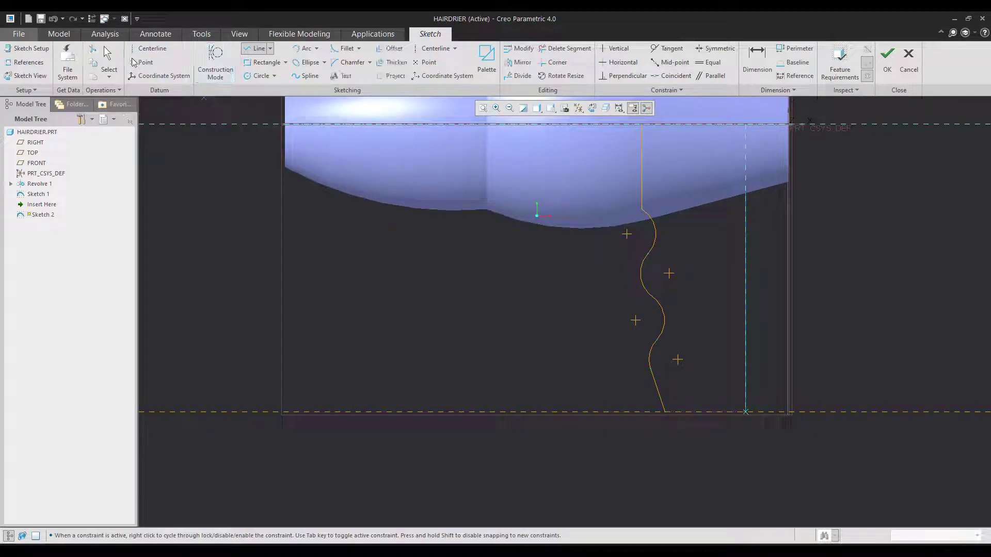
left_click(136, 62)
left_click(706, 412)
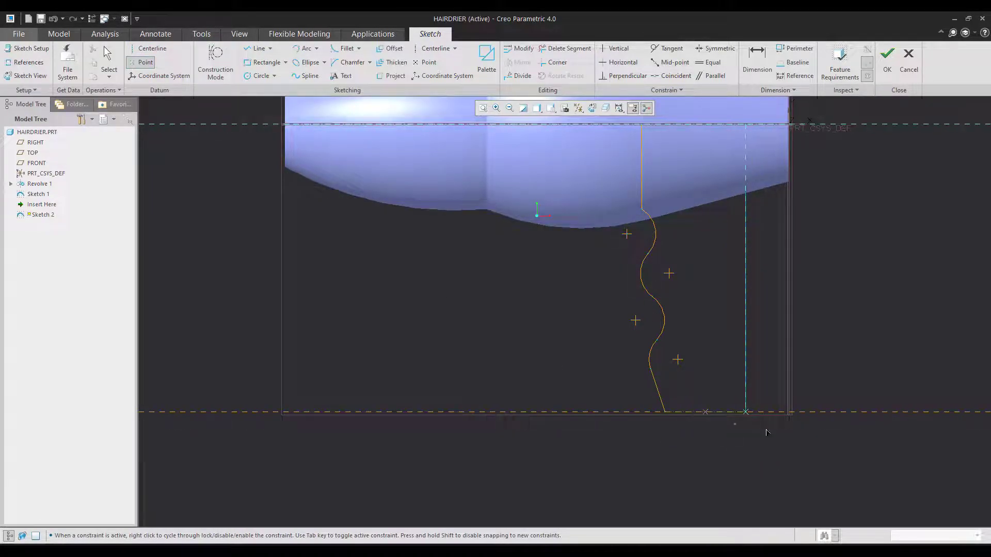
- Finish placing the datum point and complete the wavy handle profile sketch
middle_click(768, 432)
left_click(889, 70)
middle_click_drag(832, 262, 789, 360)
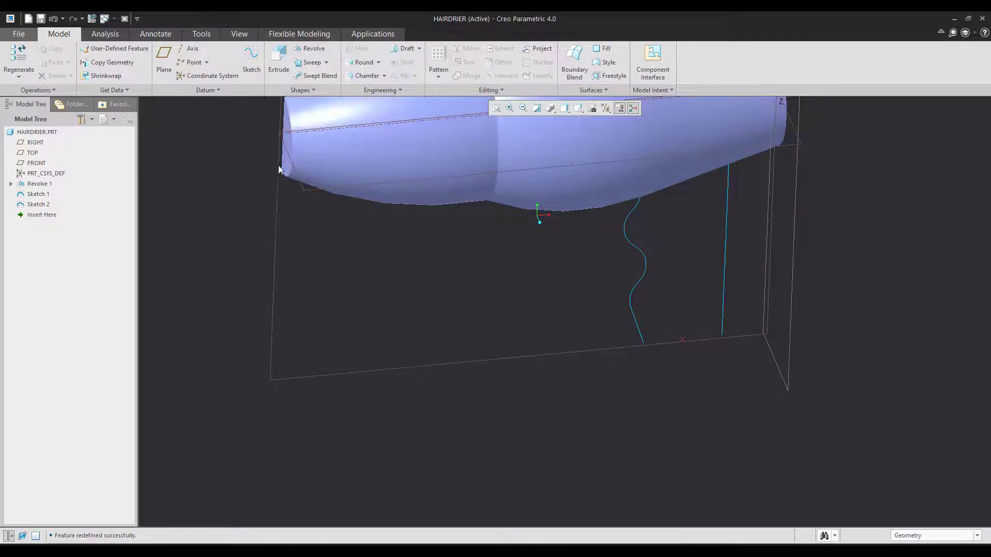
- Create a datum axis through the midpoint datum point at the handle's bottom, normal to the TOP plane
left_click(188, 50)
scroll(638, 437, "up", 2)
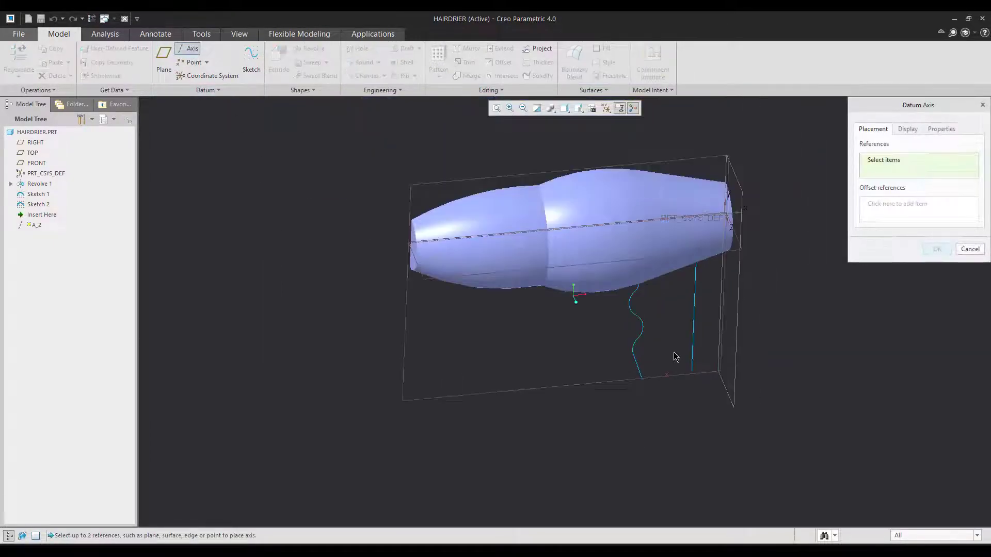
left_click(667, 379)
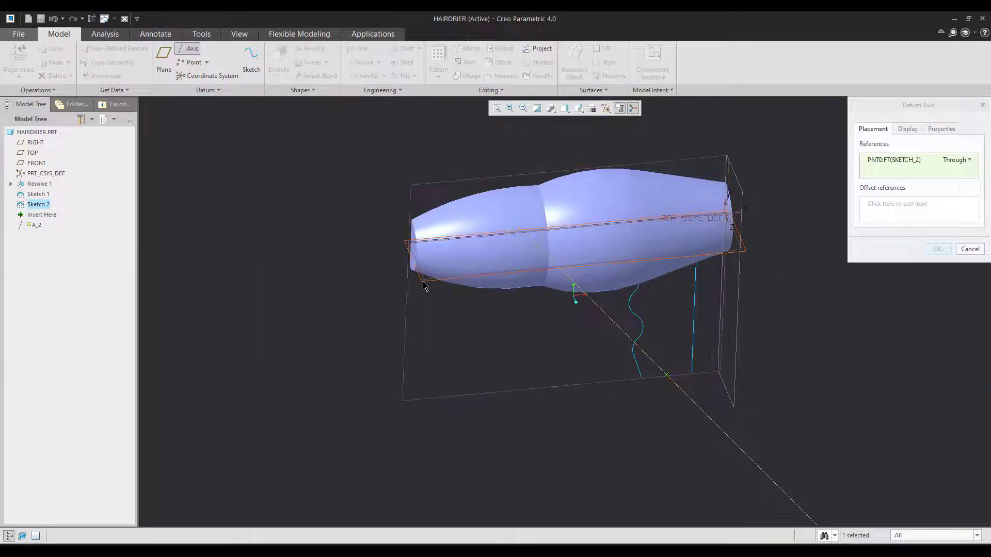
left_click(423, 285, "ctrl")
middle_click(572, 377)
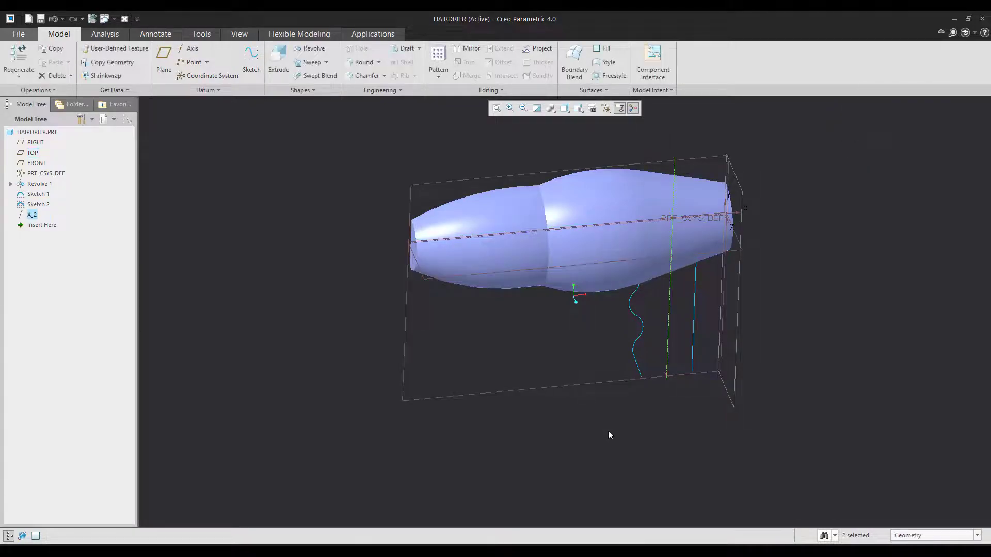
- Create a datum plane through the new axis, rotated 45° from the FRONT plane
left_click(164, 58)
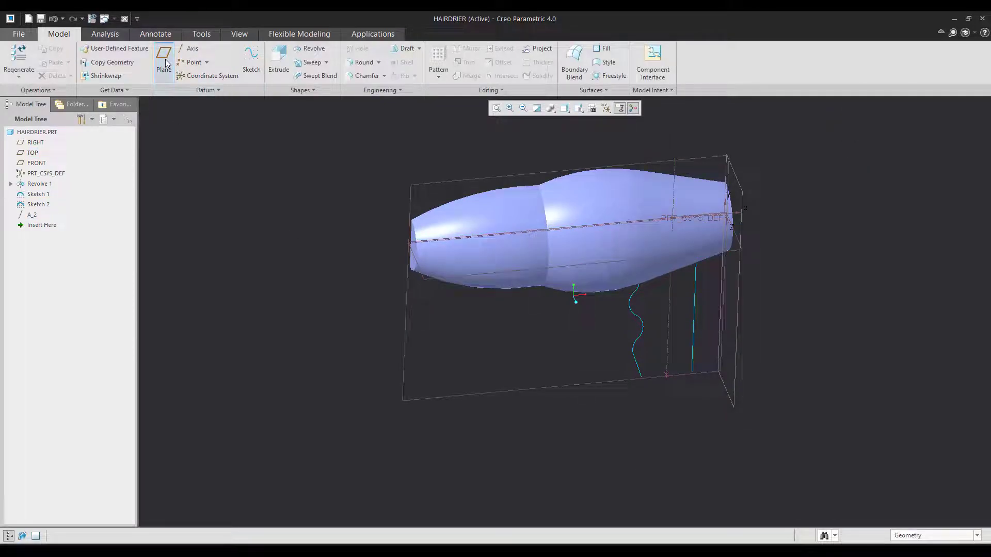
left_click(671, 346)
left_click(403, 354, "ctrl")
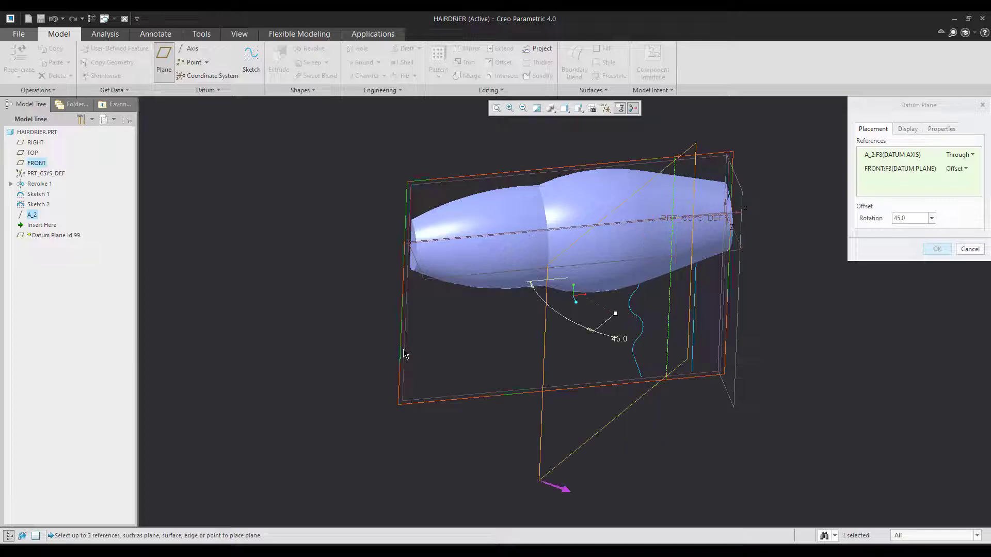
middle_click(637, 365)
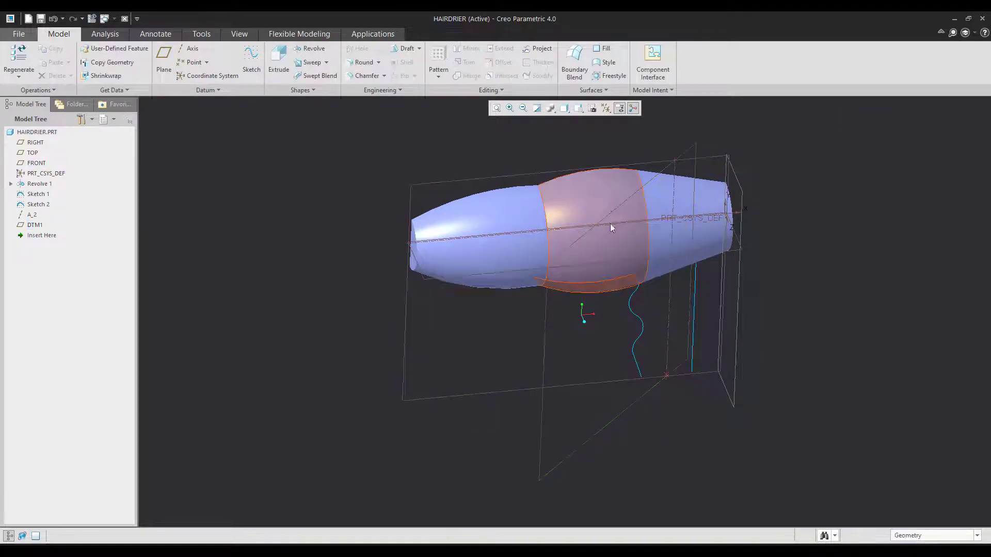
- Examine the angled datum plane and the wavy handle profile from the TOP and LEFT orientations
left_click(578, 109)
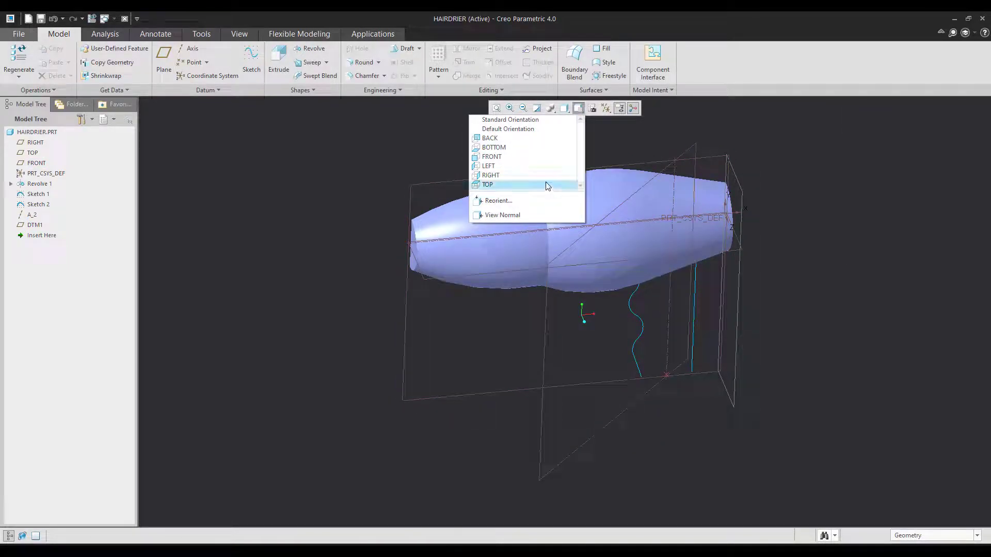
left_click(547, 184)
middle_click_drag(643, 253, 649, 219)
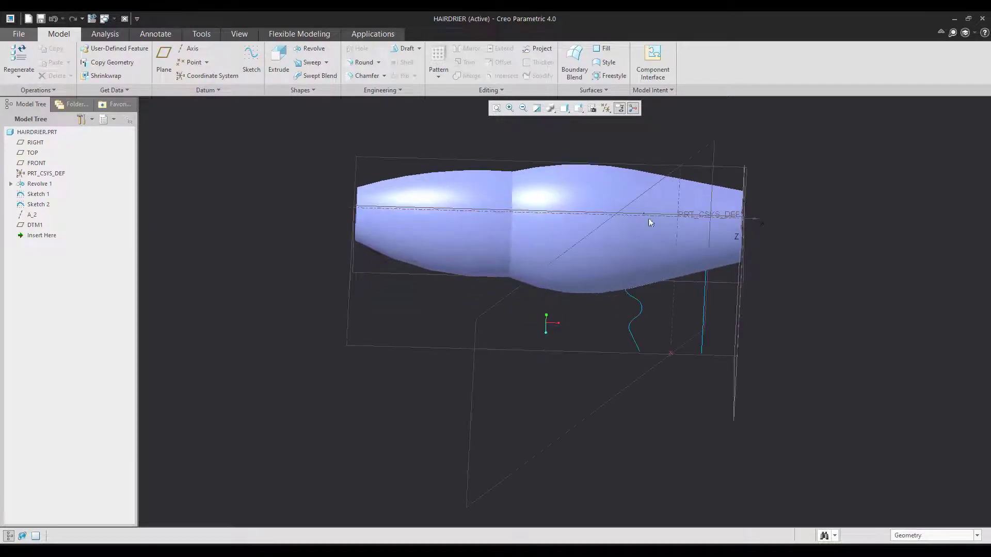
left_click(641, 312)
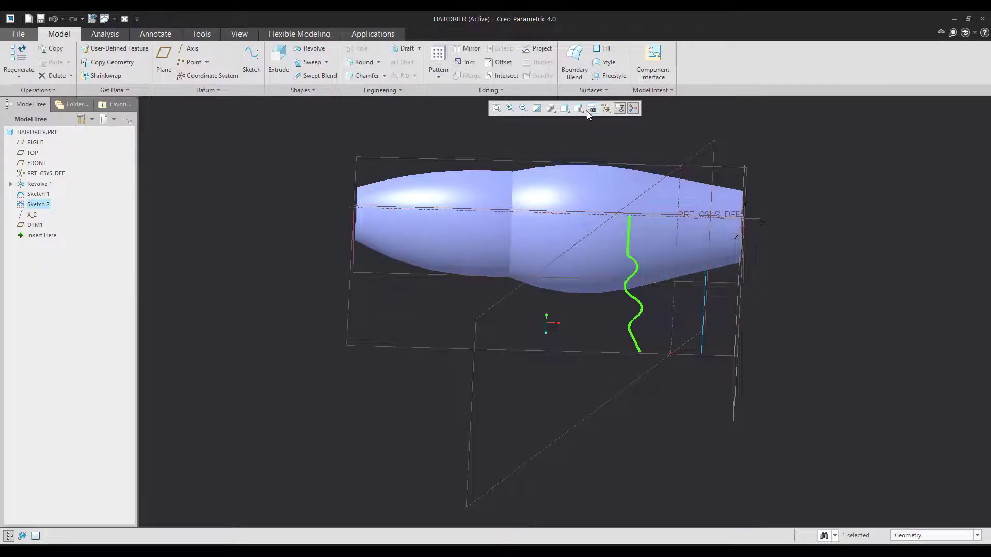
left_click(578, 109)
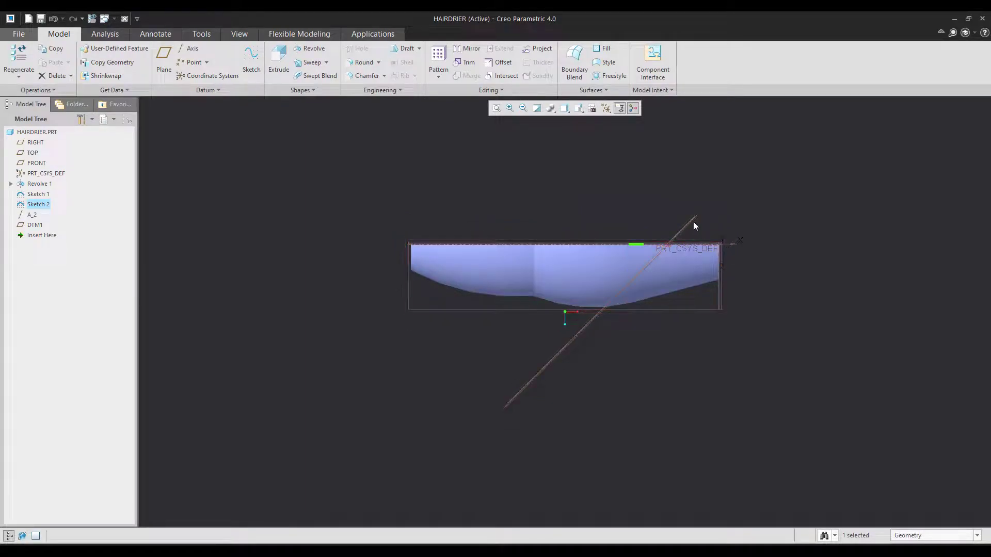
left_click(579, 108)
left_click(544, 170)
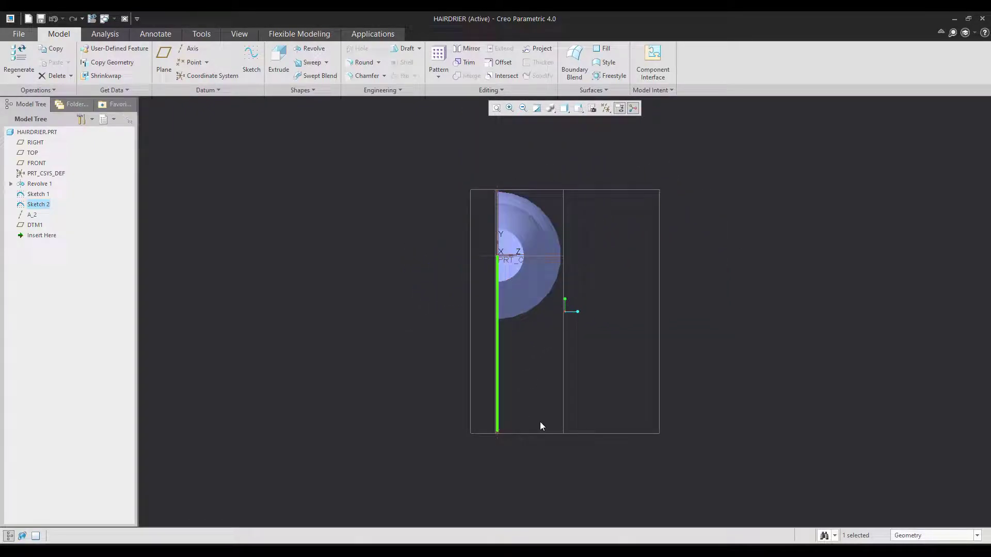
mouse_move(539, 422)
middle_mouse_down()
mouse_move(654, 407)
mouse_move(721, 426)
middle_mouse_up()
left_click(721, 426)
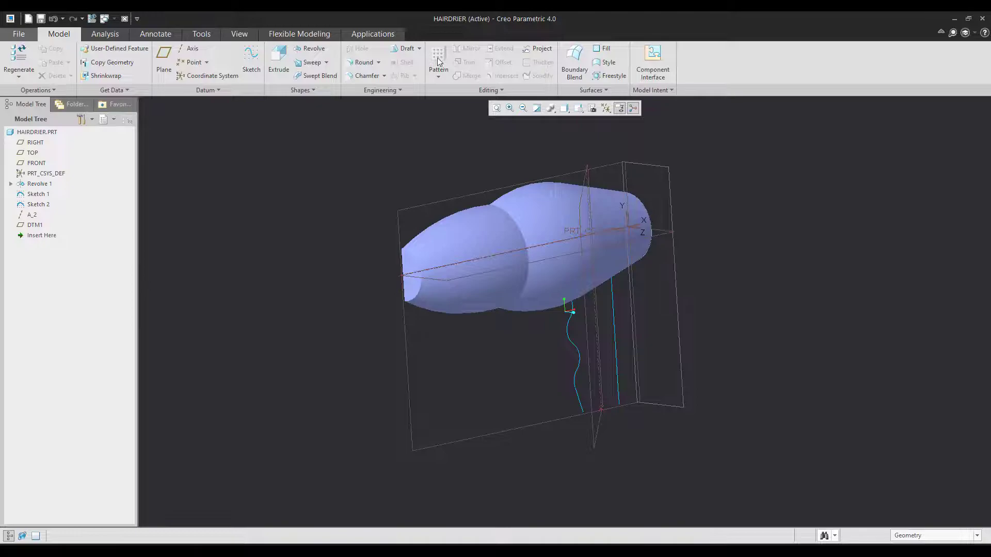
- Mirror the wavy handle profile sketch about the angled datum plane and check the copy from the LEFT orientation
left_click(44, 206)
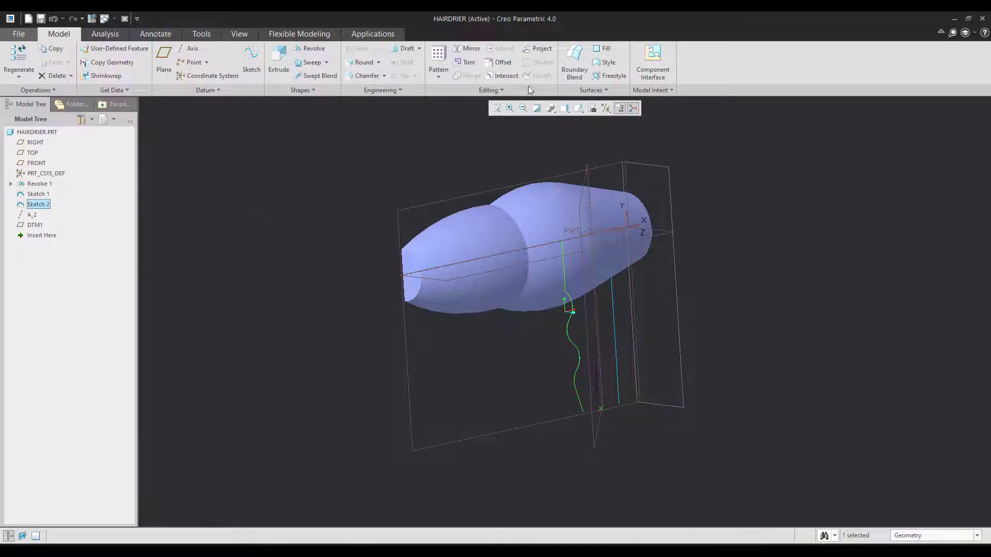
left_click(465, 51)
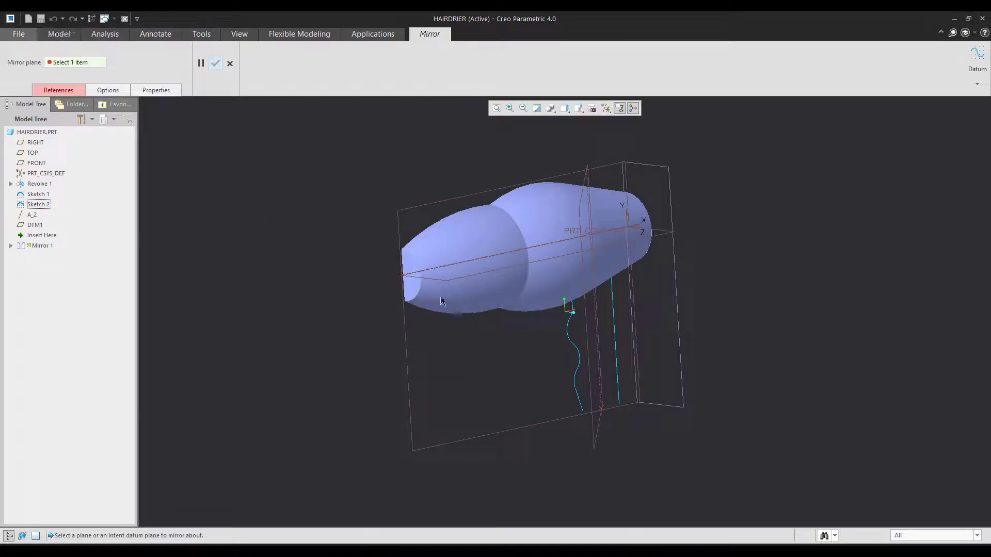
left_click(596, 452)
middle_click(597, 453)
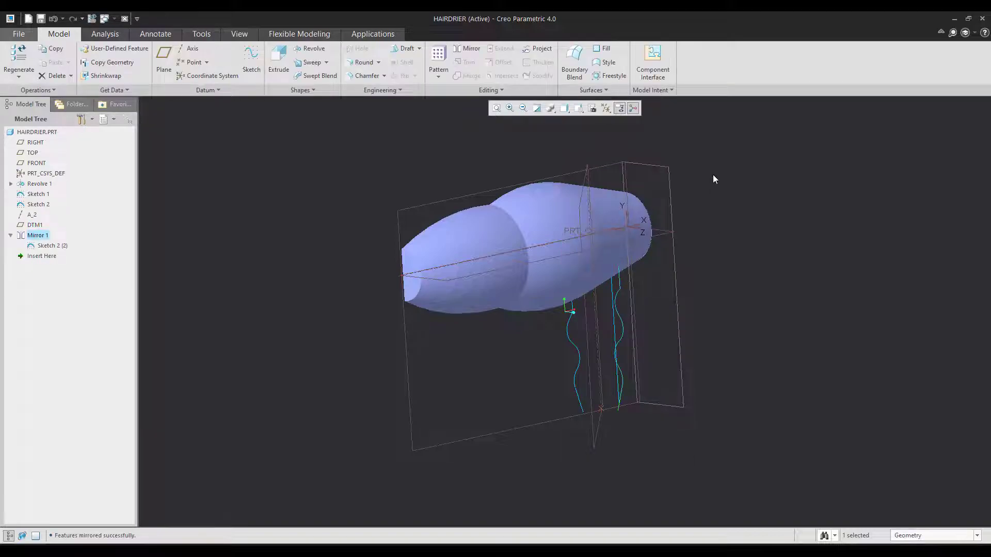
left_click(570, 109)
left_click(525, 170)
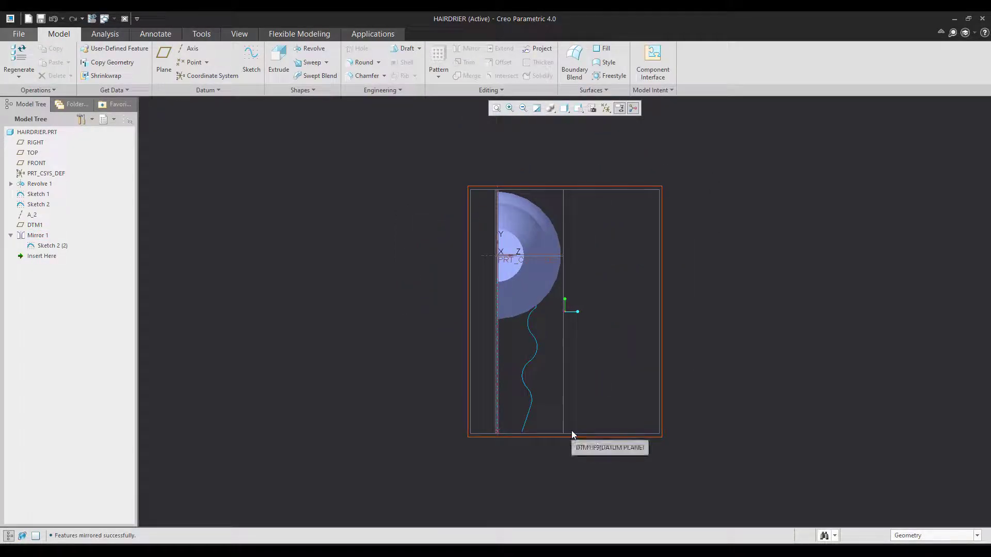
- Create a Boundary Blend surface through the straight handle line, the mirrored wavy curve and the original wavy profile
key("ctrl+d")
scroll(689, 325, "down", 2)
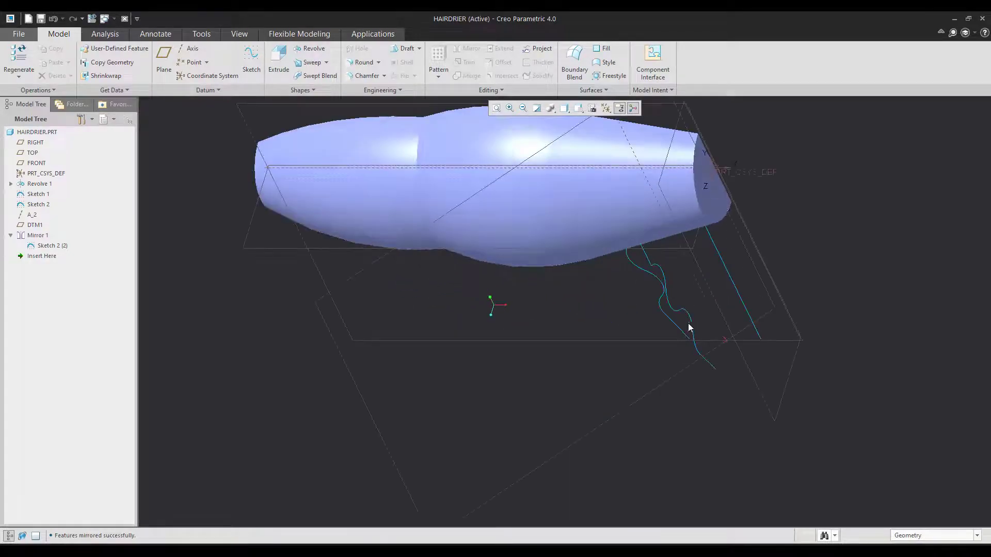
scroll(534, 471, "up", 1)
scroll(718, 291, "down", 1)
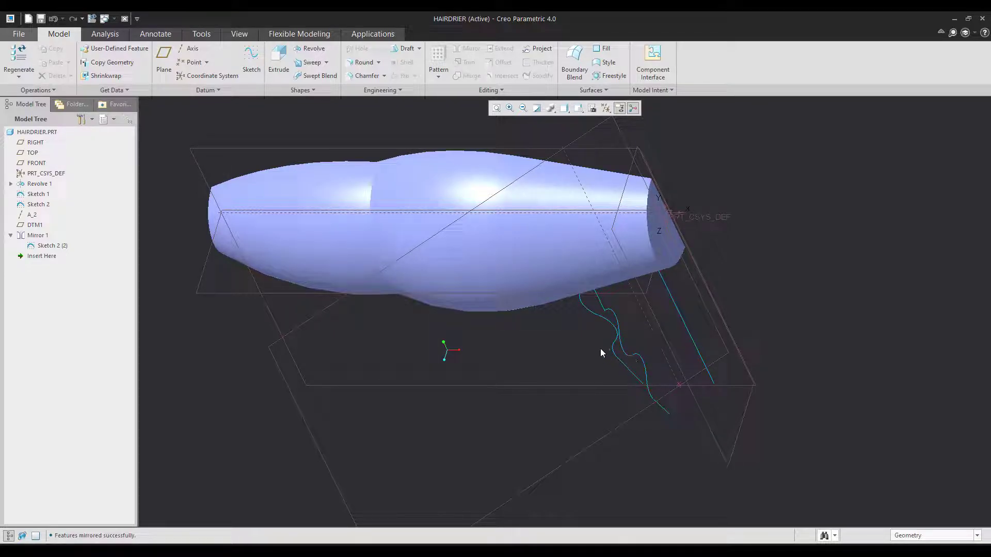
left_click(574, 78)
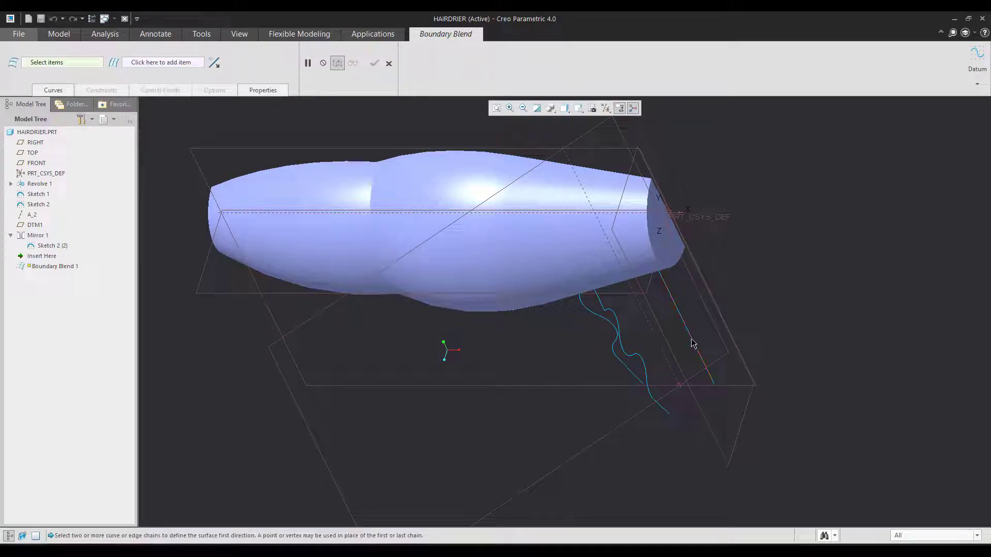
left_click(693, 344)
left_click(649, 392, "ctrl")
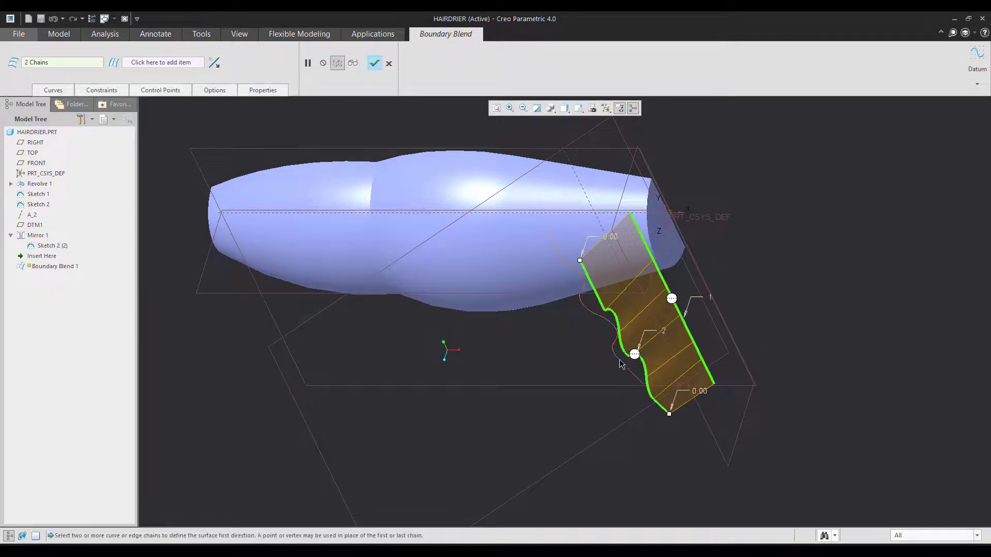
middle_click(572, 351)
mouse_move(571, 354)
middle_mouse_down()
mouse_move(590, 296)
mouse_move(631, 278)
mouse_move(510, 302)
mouse_move(434, 299)
mouse_move(442, 295)
mouse_move(438, 363)
mouse_move(432, 343)
mouse_move(511, 330)
mouse_move(503, 256)
middle_mouse_up()
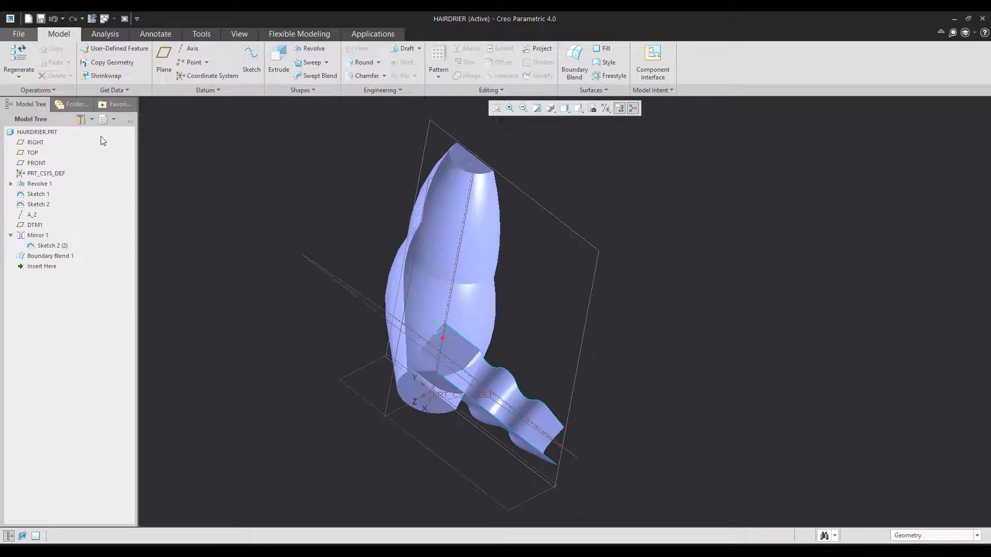
- Merge the boundary blend handle with the revolved body, flipping the kept side to trim the handle surface inside the body
left_click(50, 256)
left_click(39, 184, "ctrl")
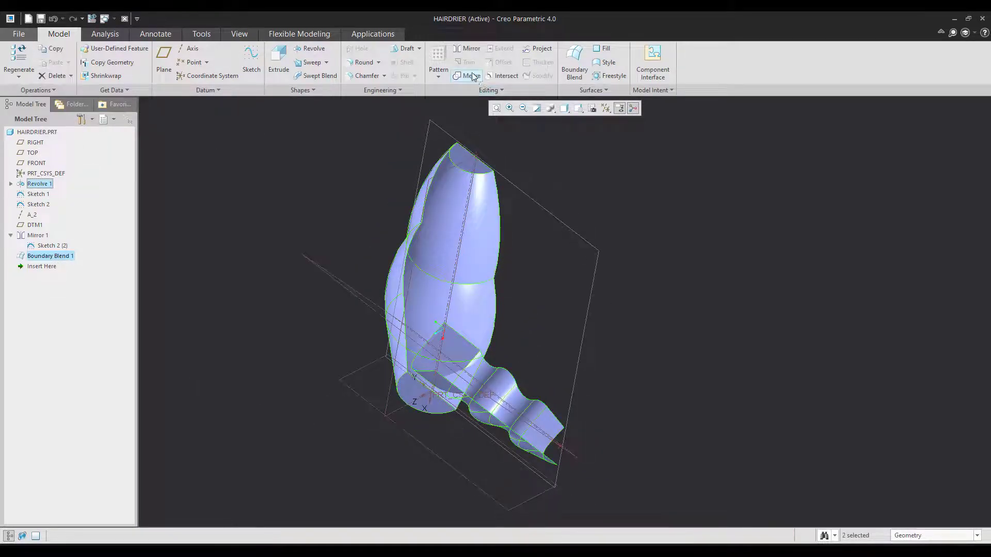
left_click(473, 76)
scroll(438, 378, "up", 5)
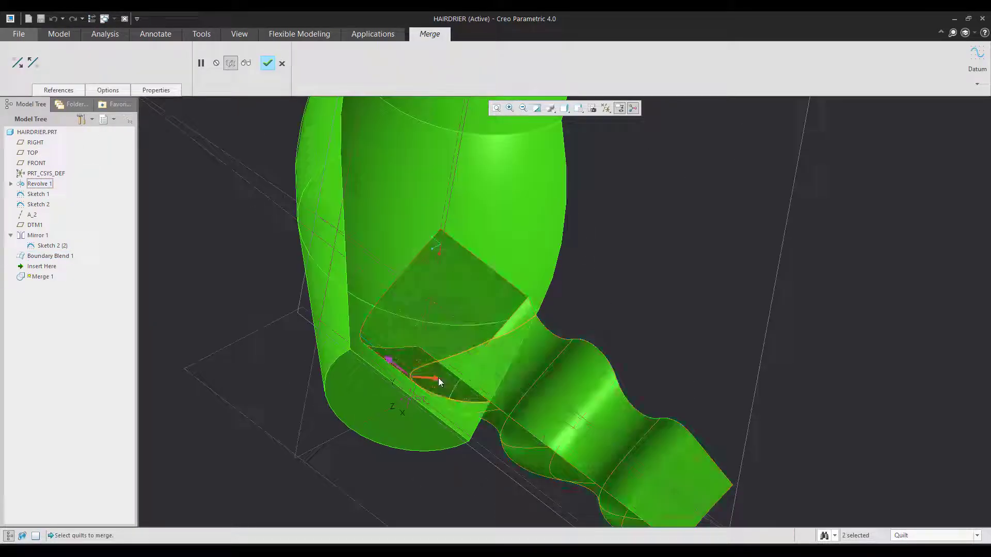
left_click(404, 376)
middle_click(615, 317)
left_click(615, 317)
scroll(385, 354, "down", 3)
middle_click_drag(385, 355, 506, 525)
- Consult the reference drawing and round the seam edge between the two body sections with radius 5
key("alt+Tab")
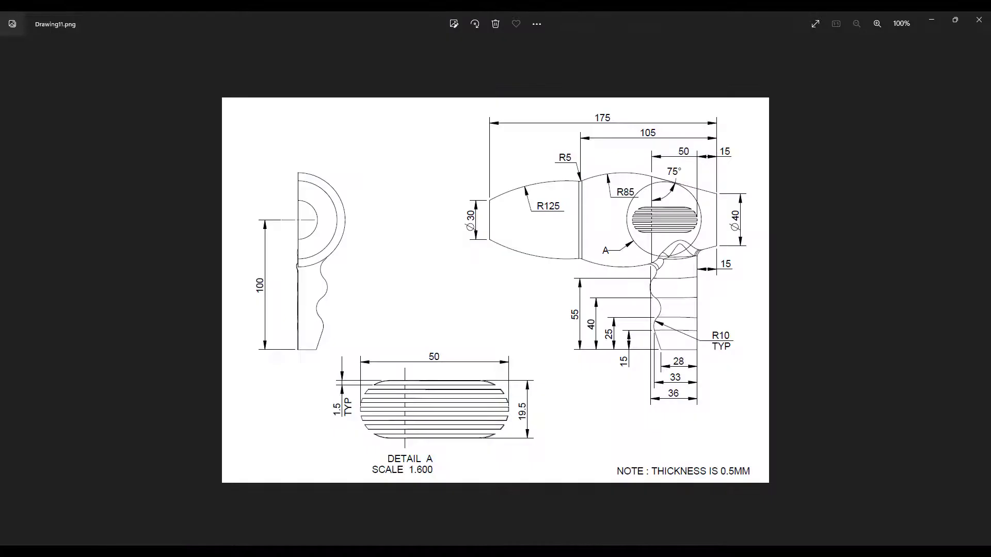
key("alt+Tab")
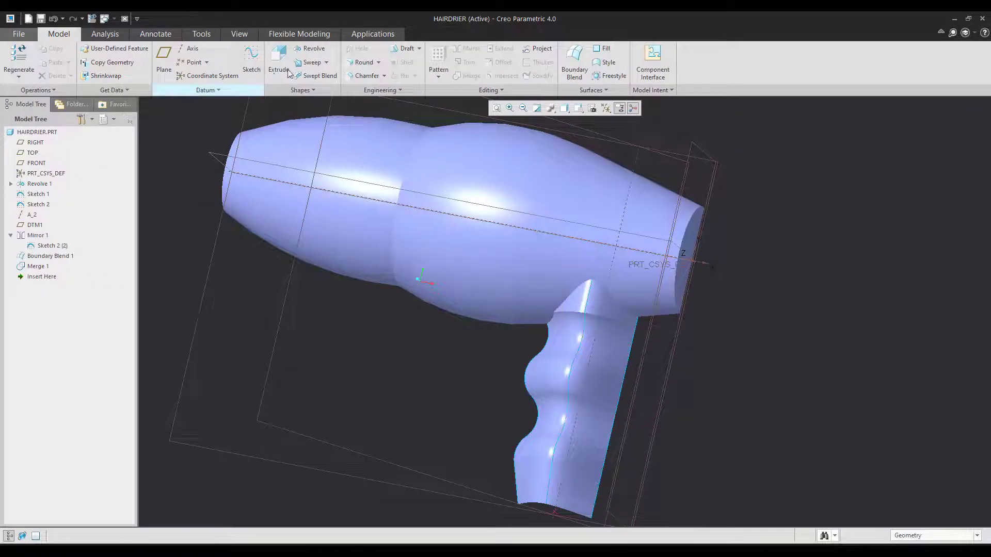
left_click(360, 63)
left_click(399, 194)
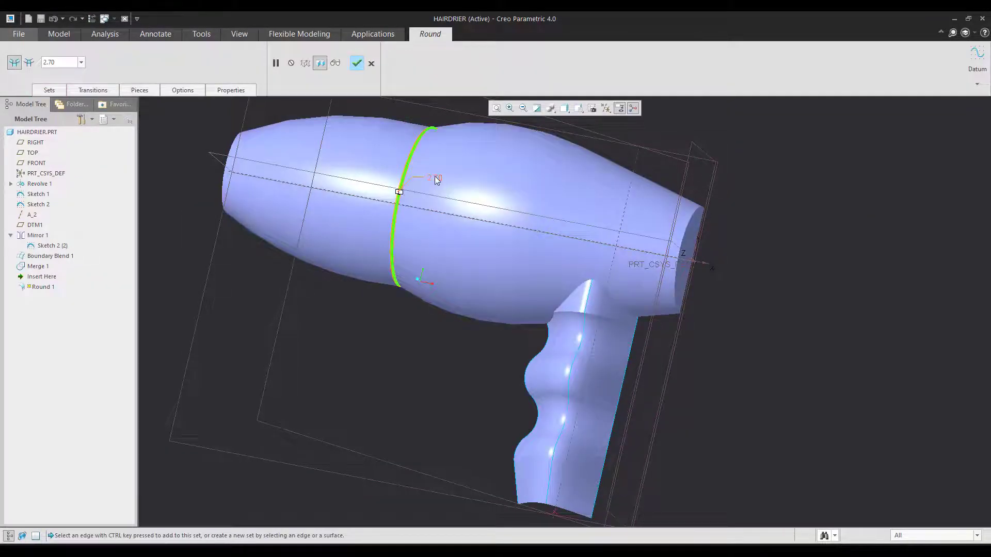
type("5")
key("Return")
- Add a round on the crease edge across the handle just below the body, leaving out the body junction, with radius 1
scroll(609, 289, "down", 5)
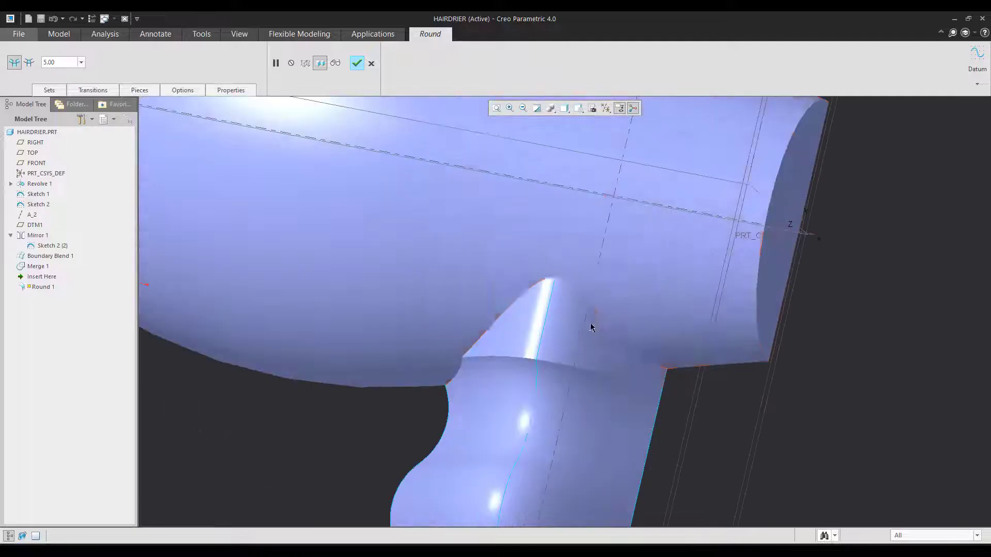
left_click(602, 319)
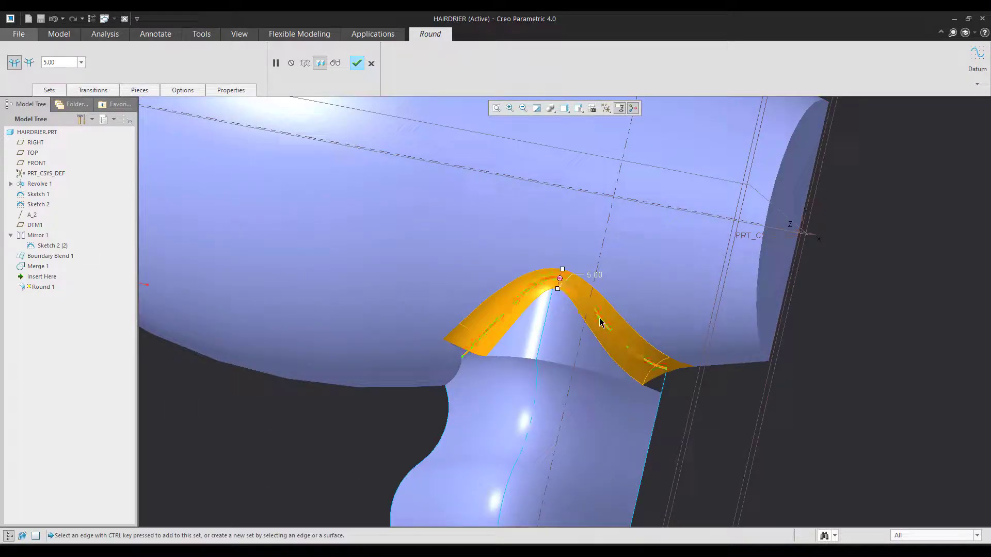
left_click(568, 366, "ctrl")
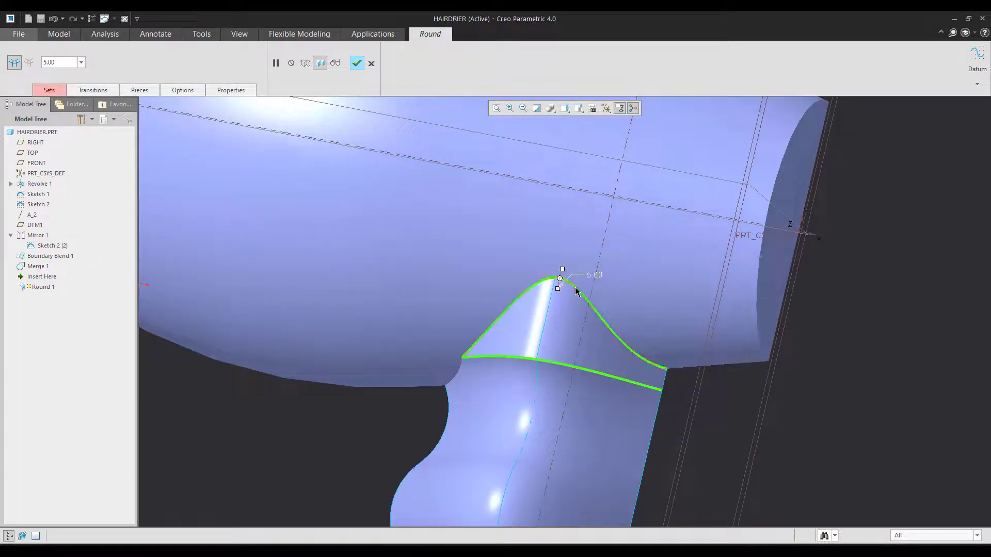
left_click(576, 289, "ctrl")
double_click(587, 331)
type("1")
key("Return")
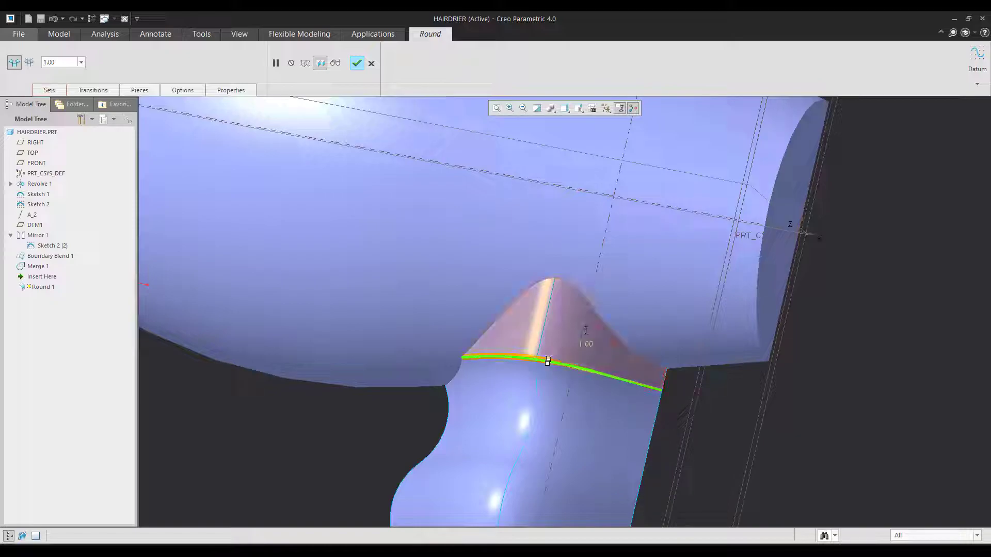
- Set the handle crease round's radius to 2 and complete the Round feature
double_click(589, 346)
type("2")
key("Return")
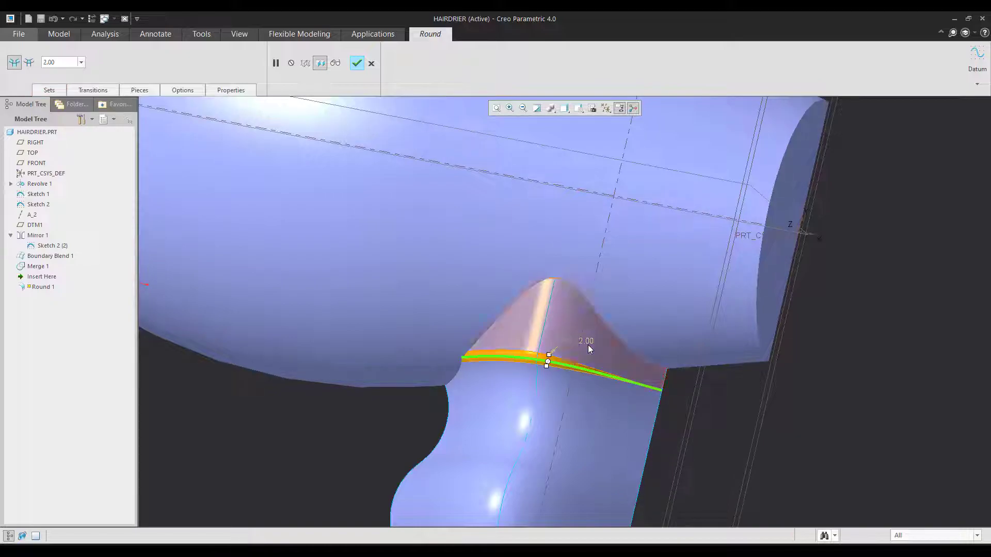
scroll(589, 351, "up", 2)
middle_click(416, 404)
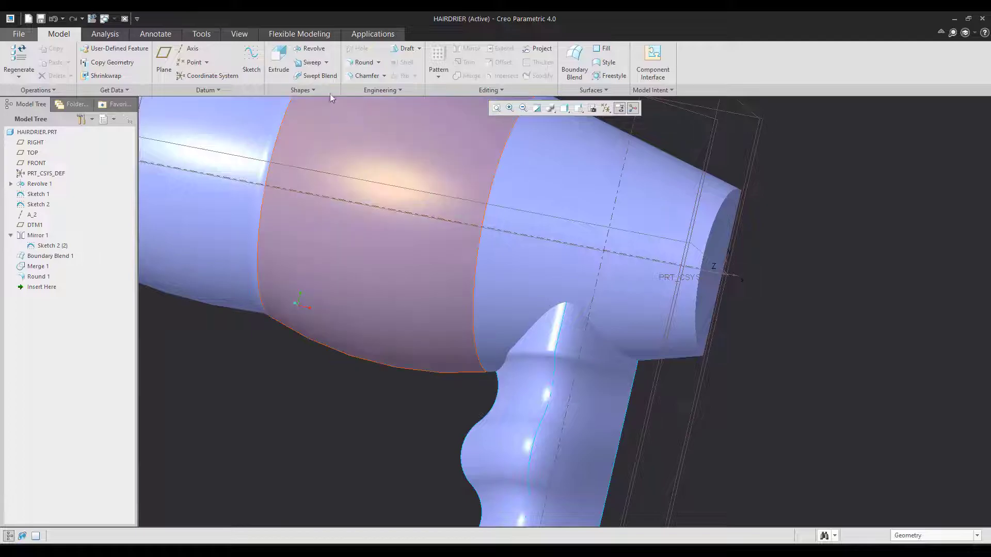
- Round the junction edge between the handle and the body with radius 4
left_click(359, 63)
left_click(557, 310)
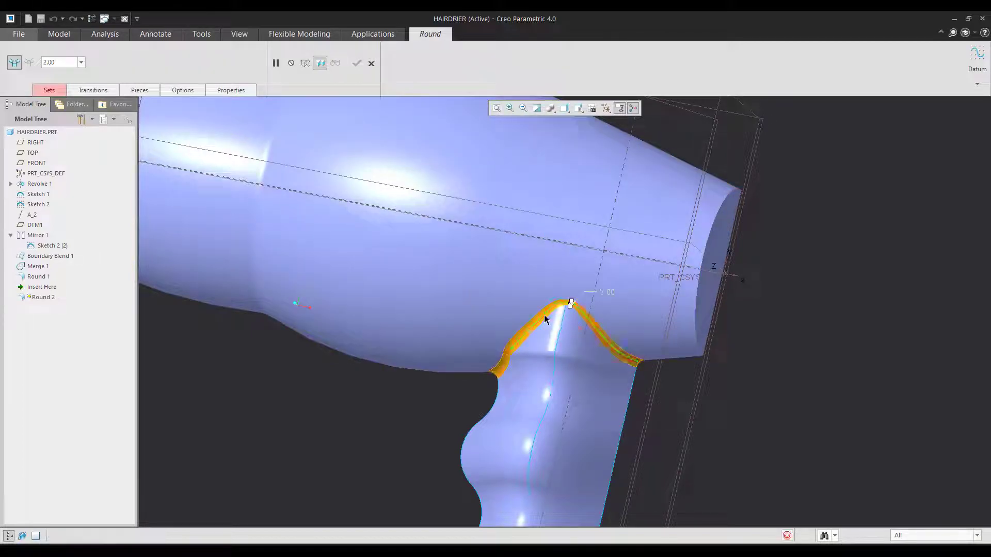
double_click(608, 296)
type("4")
key("Return")
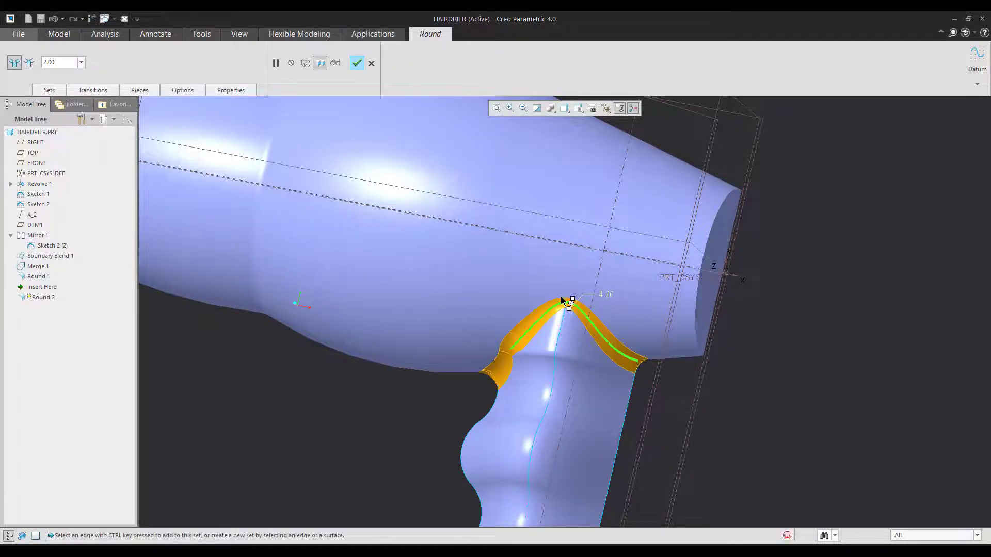
middle_click(562, 301)
- Thicken the hair dryer quilt by 0.5 mm, following the thickness note in the reference drawing
scroll(755, 431, "up", 2)
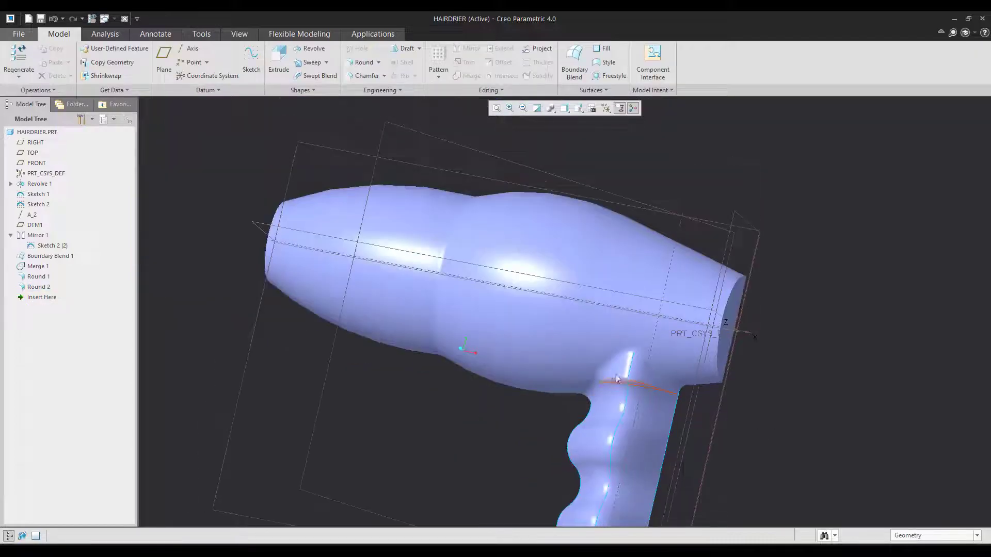
middle_click_drag(617, 380, 501, 378)
key("ctrl+d")
scroll(690, 269, "down", 2)
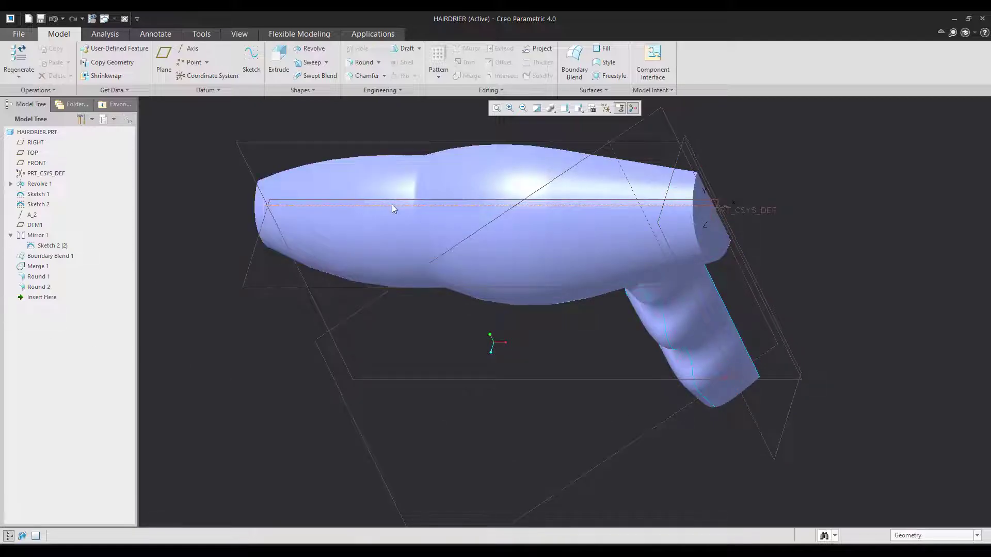
left_click(370, 236)
left_click(539, 63)
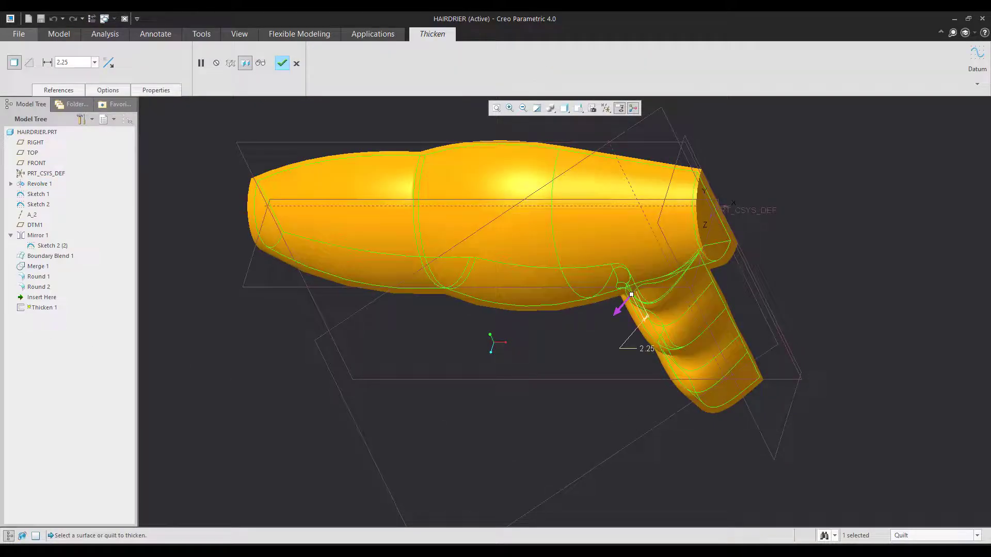
key("alt+Tab")
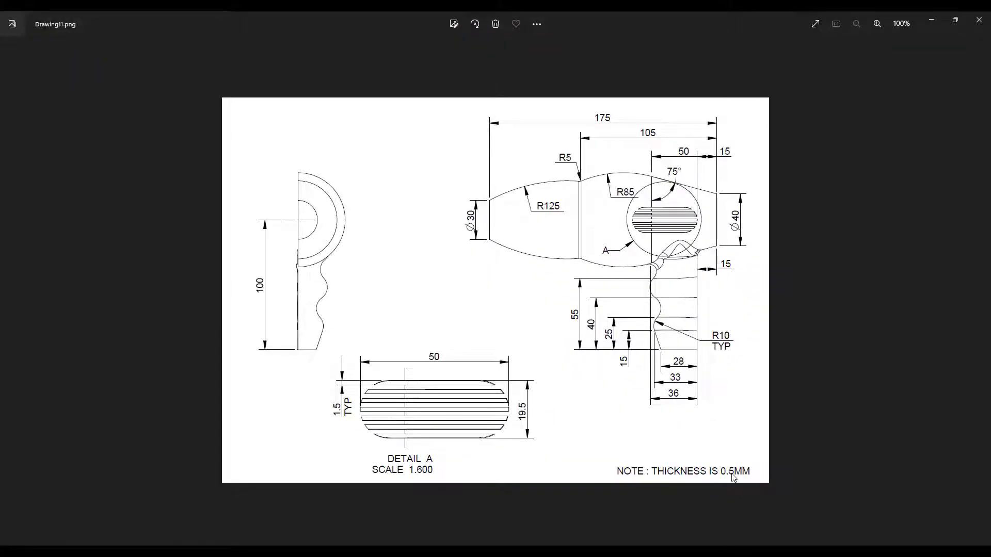
key("alt+Tab")
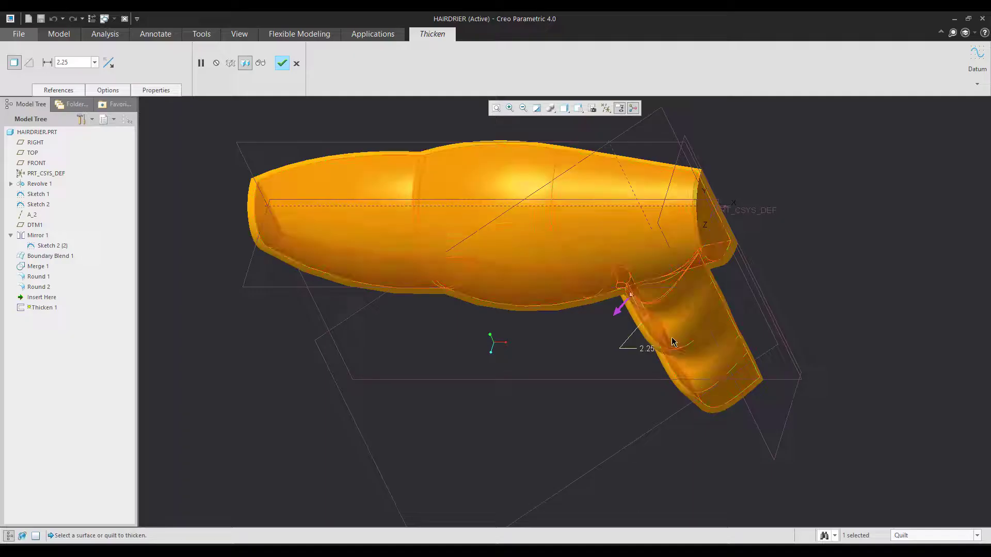
double_click(649, 347)
key("Return")
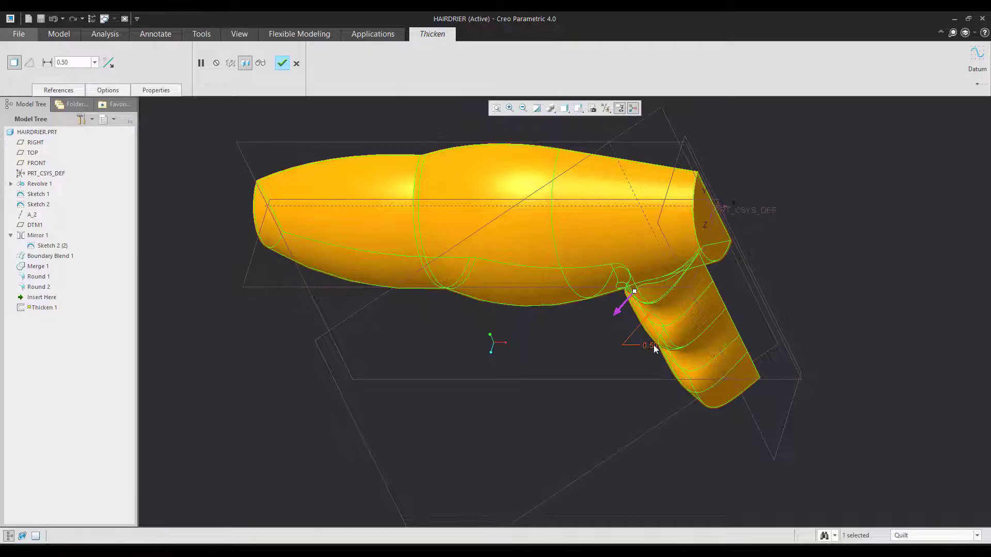
middle_click(573, 361)
- Consult the reference drawing's vent detail and roll the model back to just before the Thicken feature
middle_click_drag(523, 286, 498, 248)
key("ctrl+d")
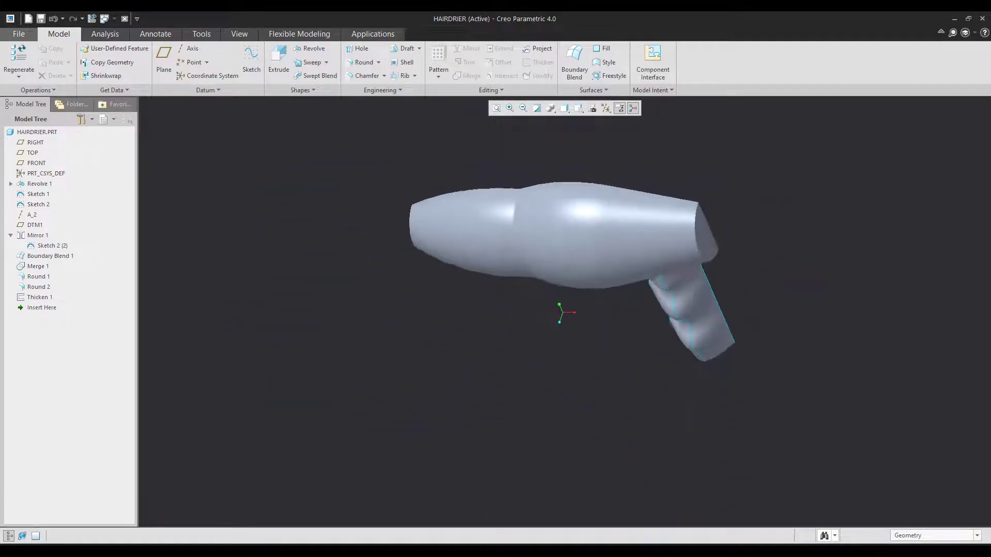
key("alt+Tab")
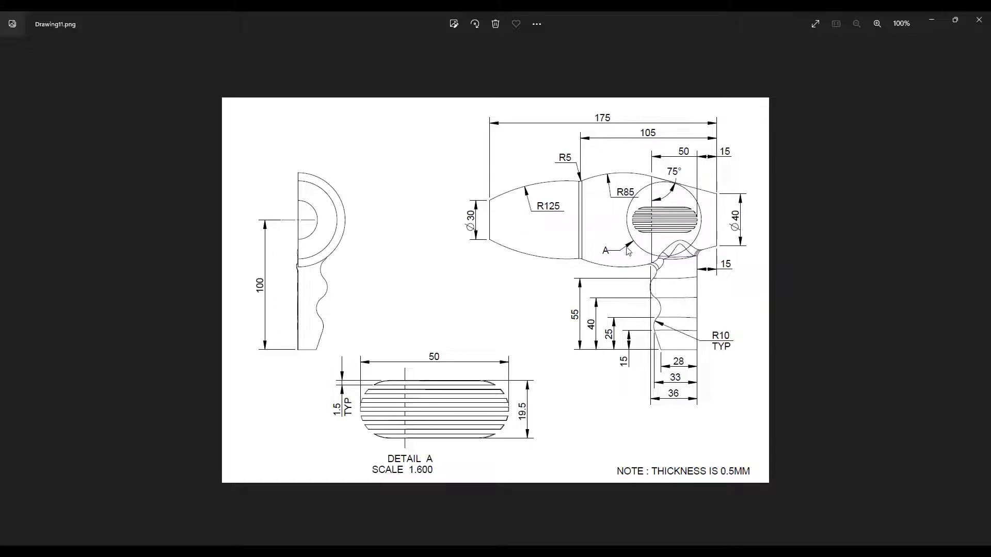
key("alt+Tab")
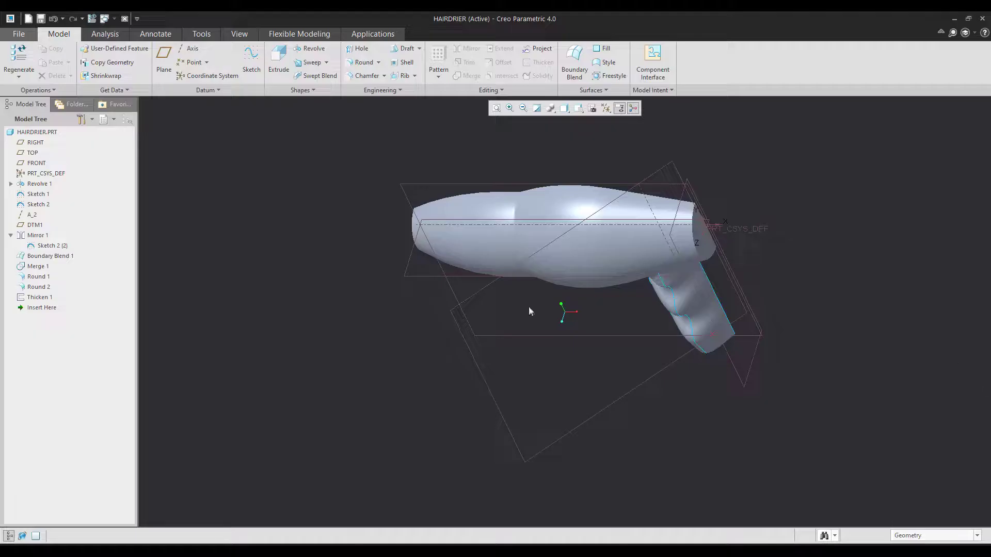
left_click_drag(30, 302, 31, 294)
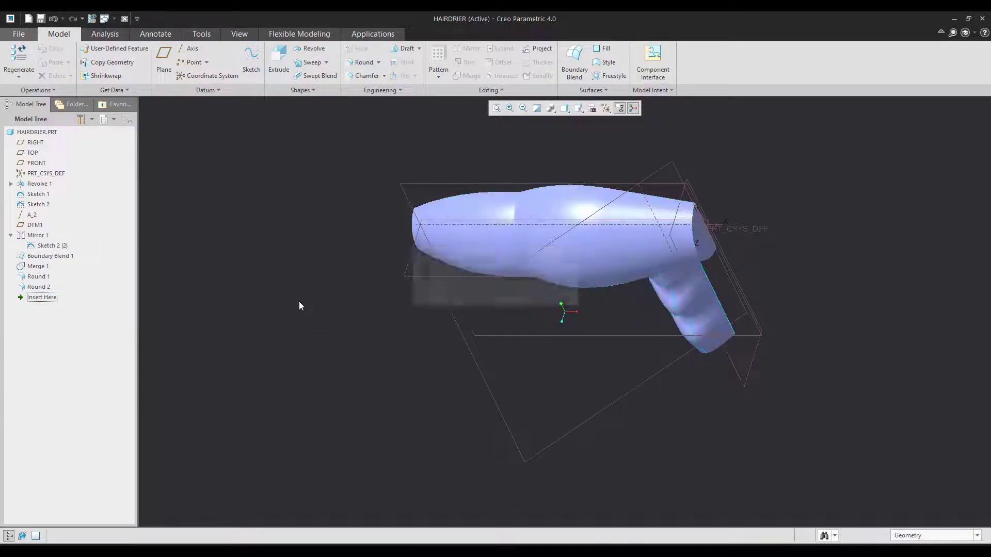
- Create a datum plane offset from the FRONT plane, clear of the body on the handle's near side
left_click(405, 187)
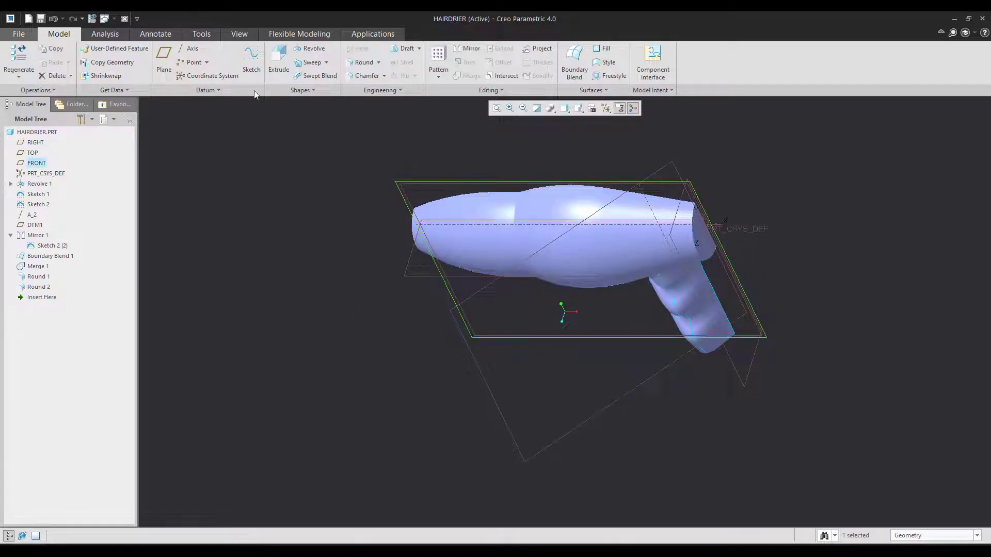
left_click(165, 59)
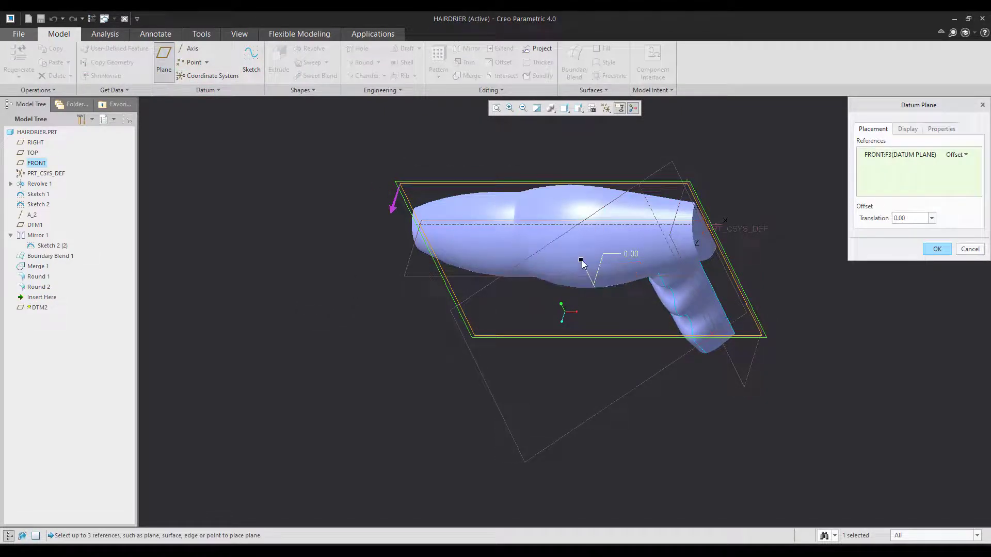
left_click_drag(582, 261, 550, 333)
middle_click(560, 333)
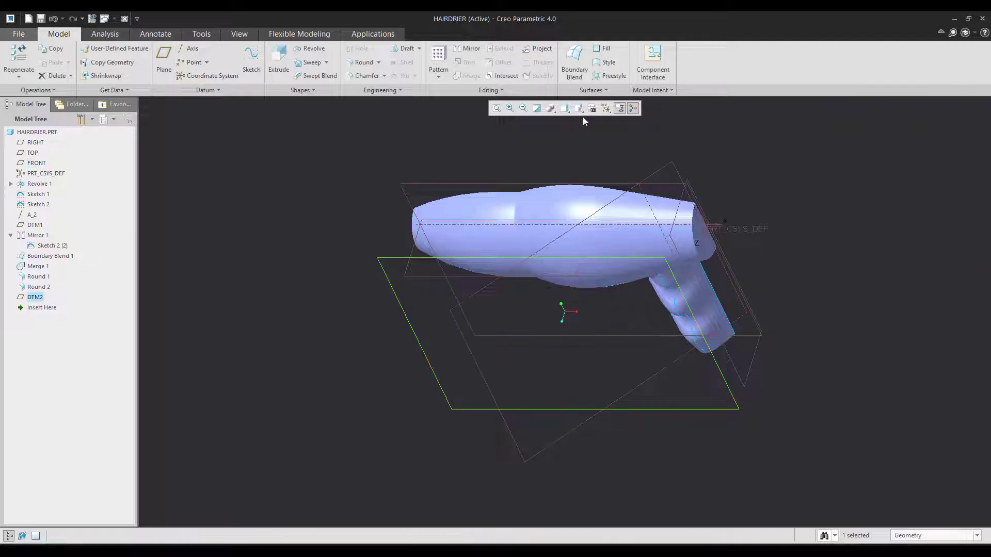
- Start a sketch on the new offset plane and place a Racetrack palette shape, about 38 by 10 mm, over the body
left_click(253, 75)
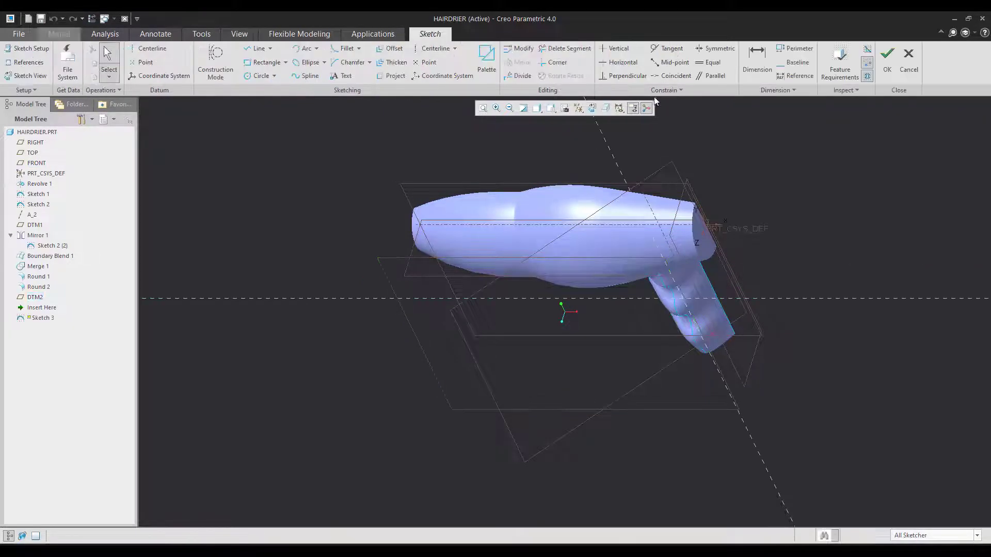
left_click(592, 109)
scroll(759, 208, "down", 3)
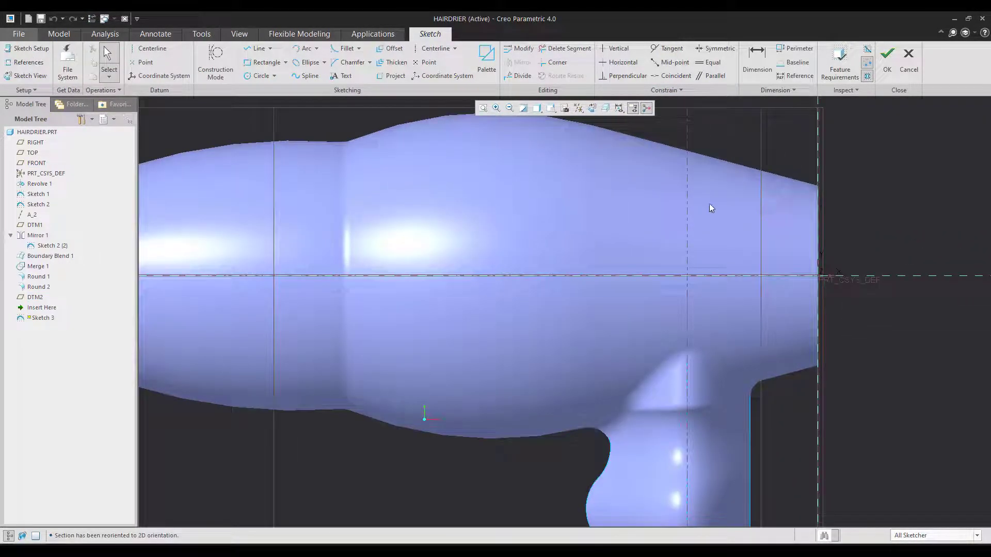
left_click(486, 59)
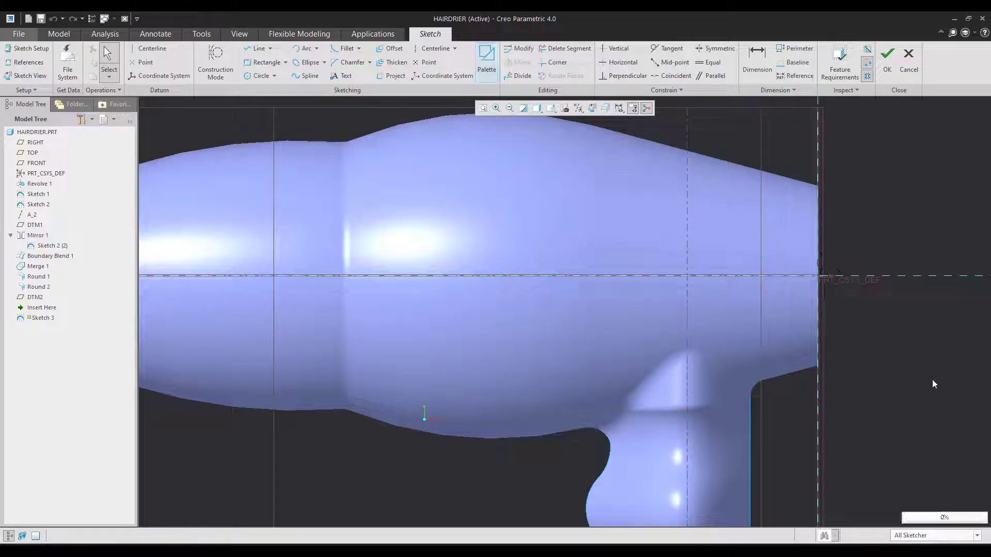
left_click(873, 410)
scroll(802, 433, "down", 3)
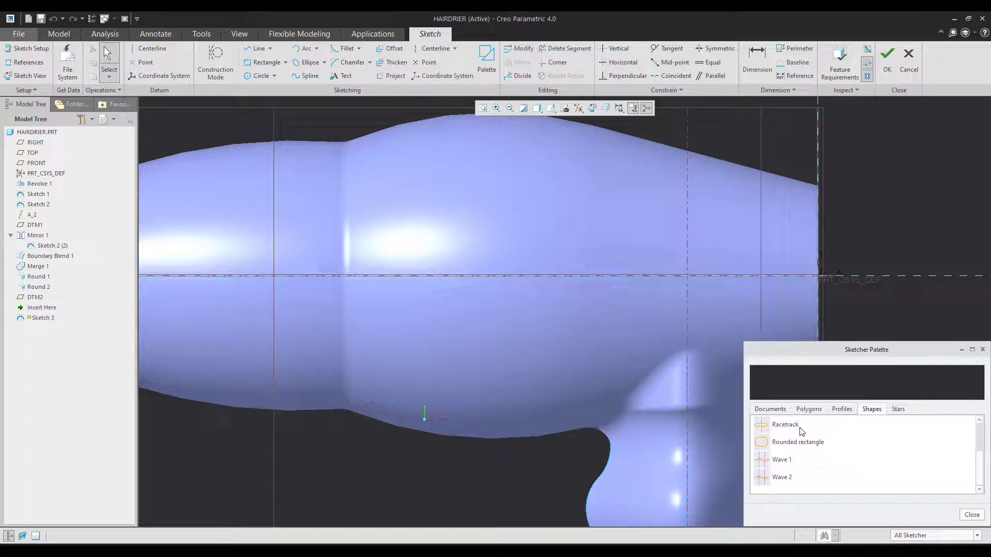
left_click_drag(811, 428, 548, 237)
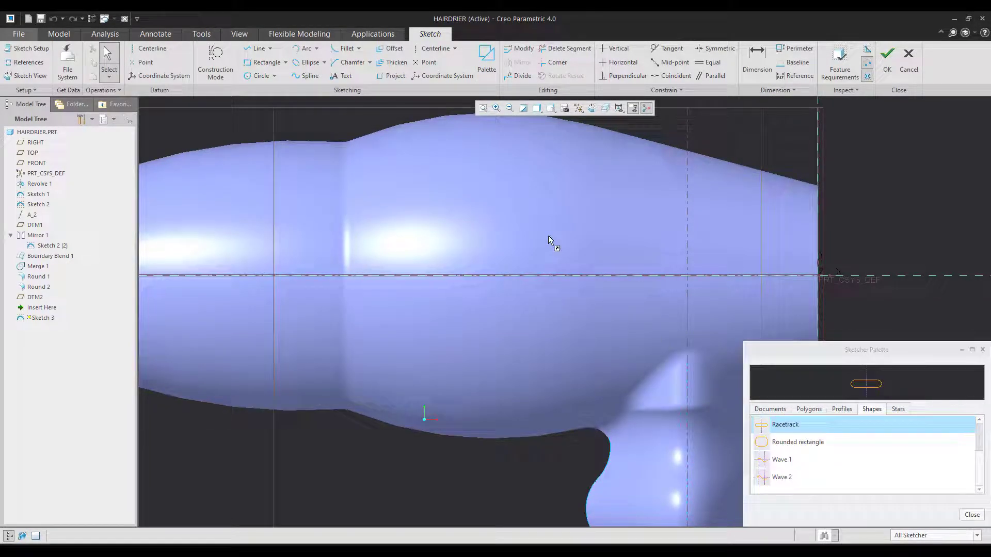
middle_click(776, 242)
left_click(983, 350)
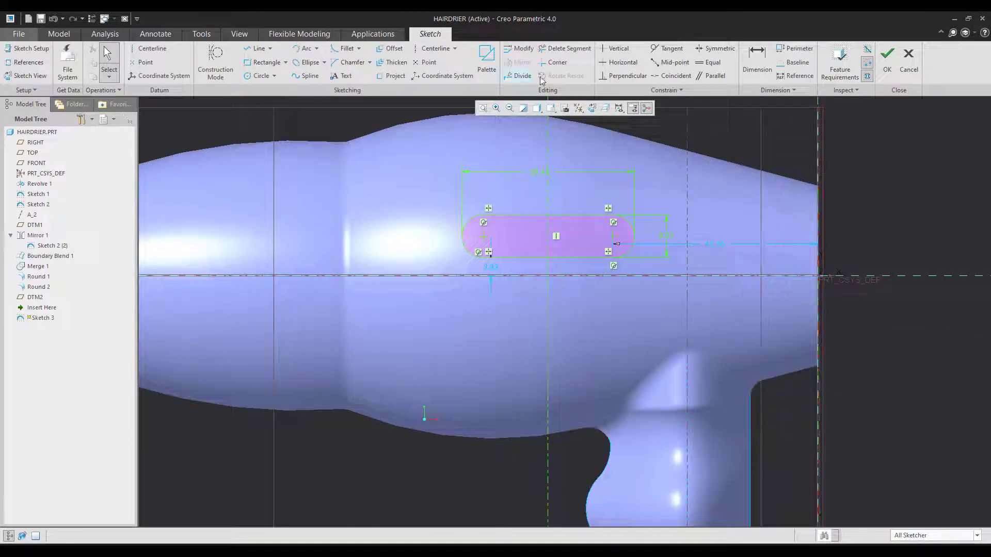
- Make the racetrack's end-arc centre coincident with the horizontal reference along the body axis
left_click(671, 77)
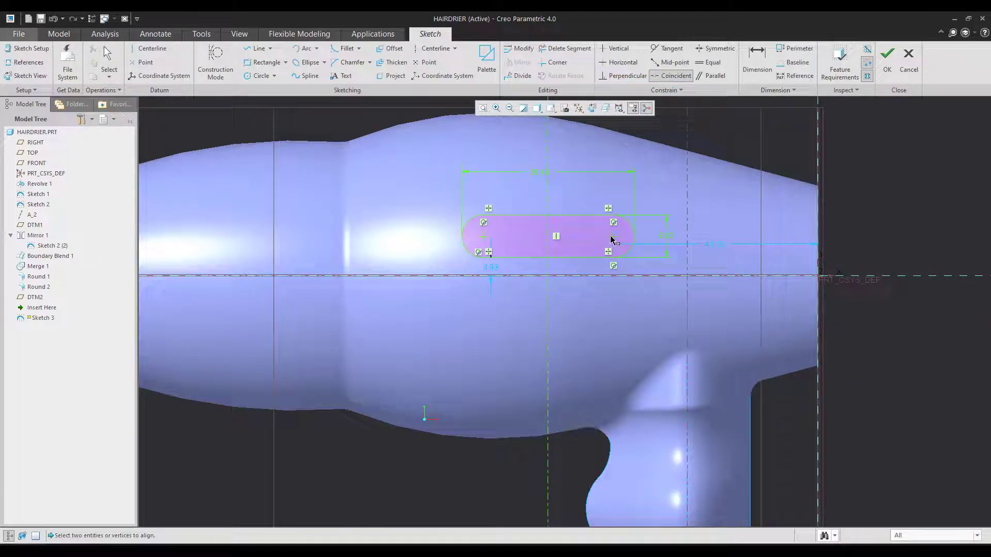
left_click(611, 237)
left_click(628, 276)
middle_click(832, 325)
- Check the drawing and dimension the racetrack's nearest end 15 mm from the vertical reference at the body's rear opening
left_click(602, 550)
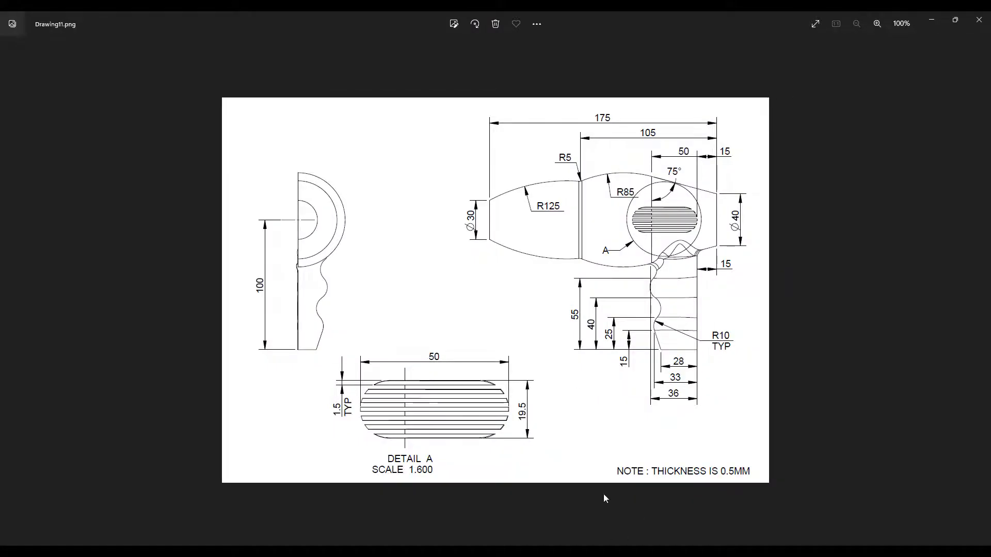
left_click(602, 551)
left_click(755, 65)
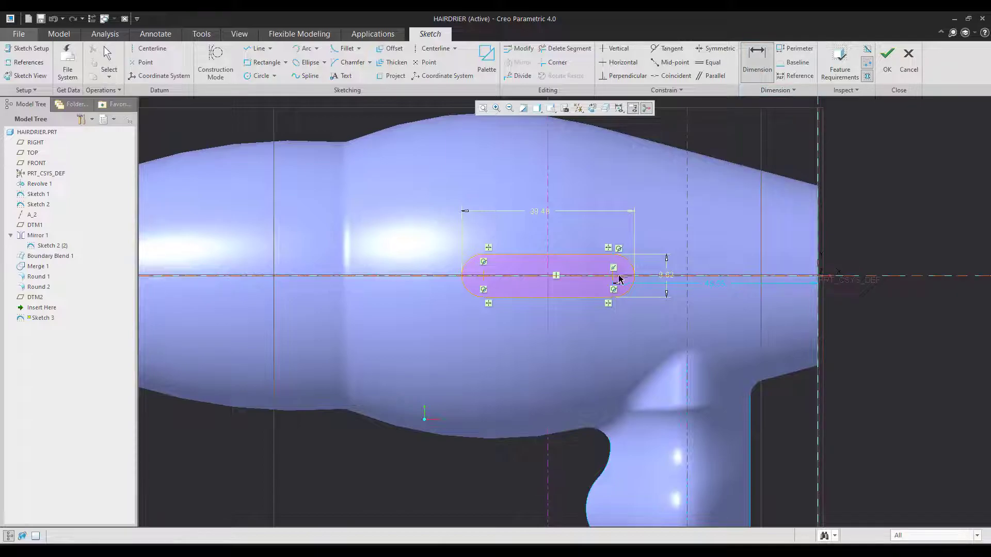
middle_click(754, 148)
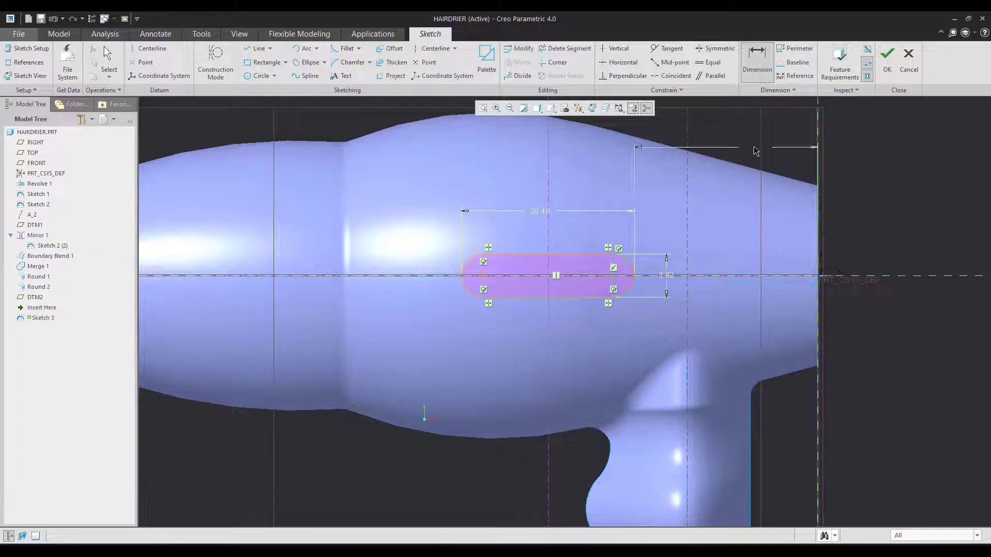
type("15")
key("Return")
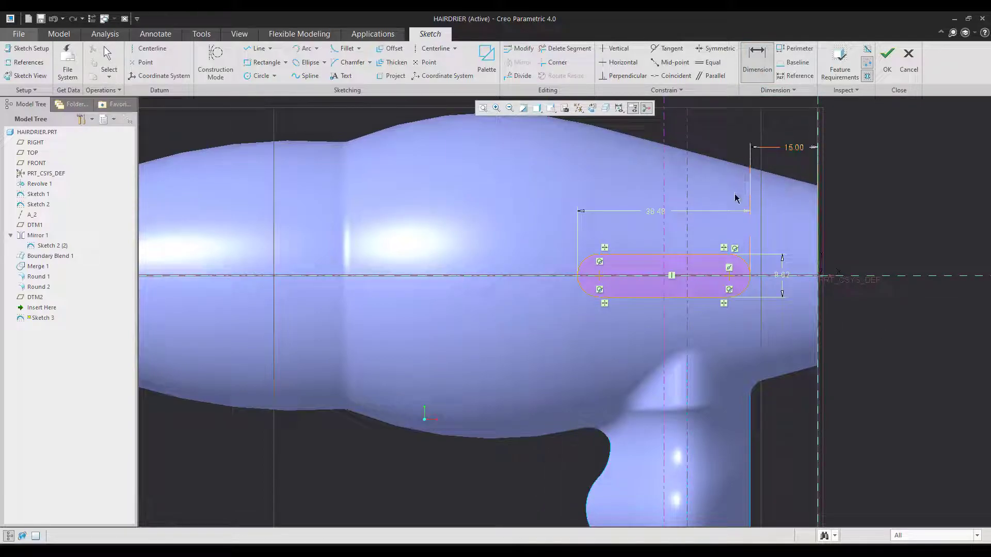
middle_click(736, 196)
- Set the racetrack's overall length to 50 mm and its height to 19.5 mm, following the drawing's vent detail
key("alt+Tab")
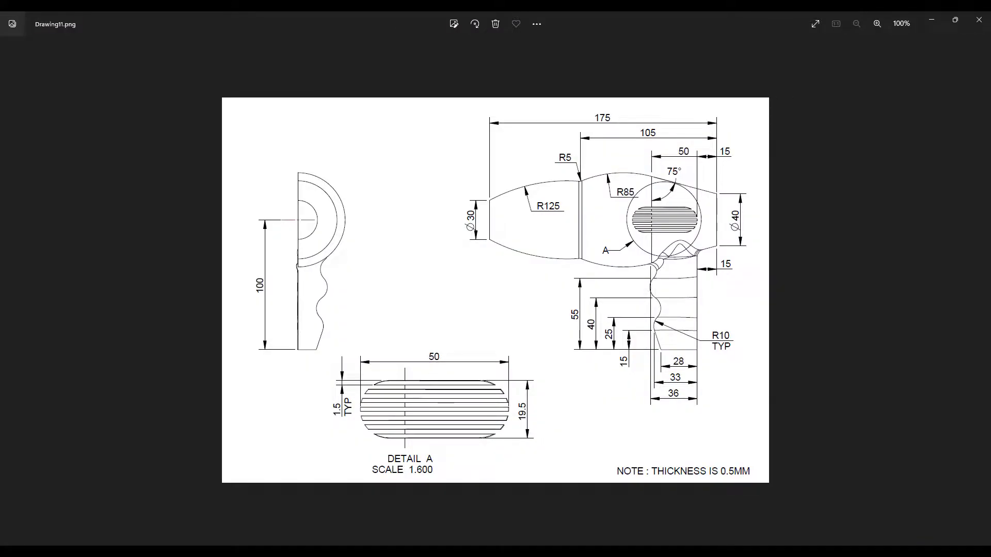
key("alt+Tab")
double_click(664, 212)
type("50")
key("Return")
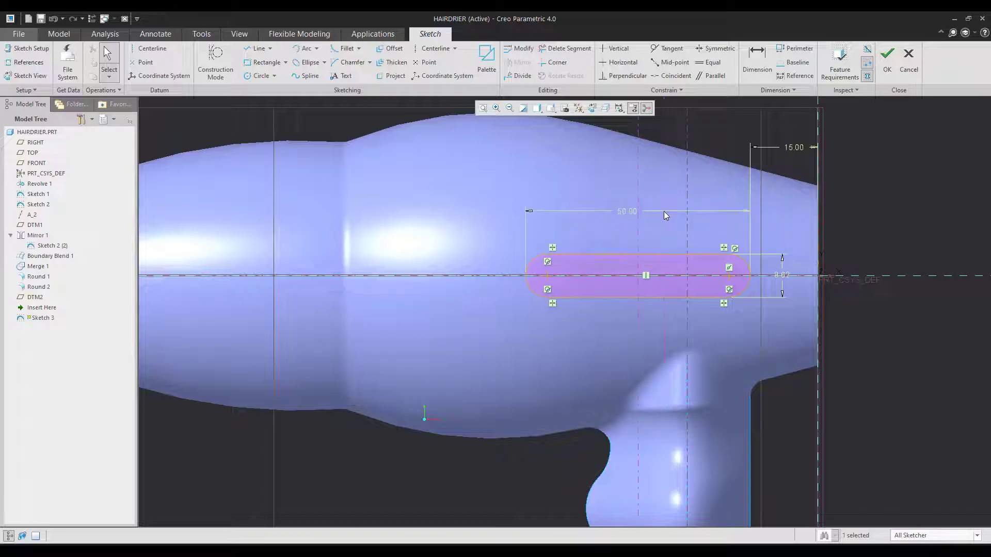
double_click(786, 278)
type("19.5")
key("Return")
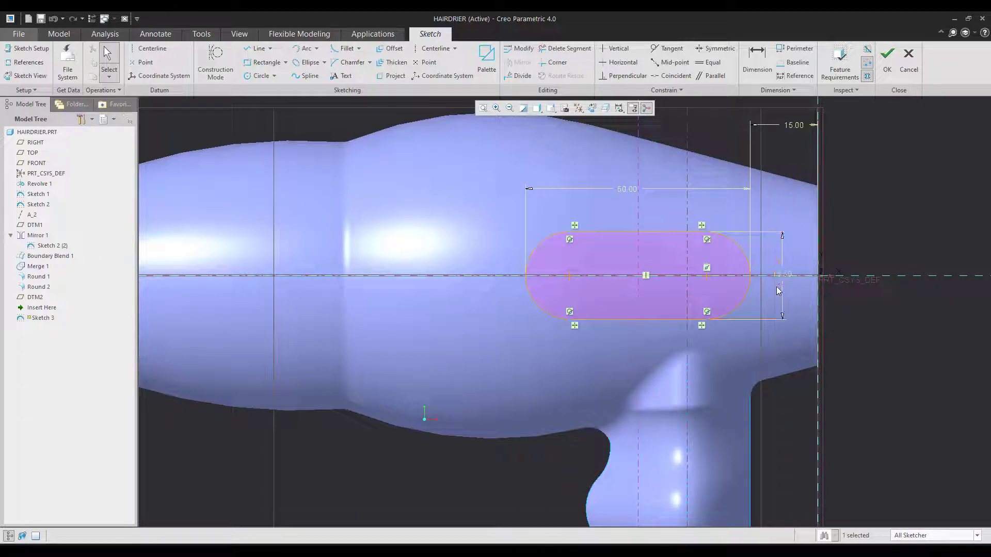
- Draw a horizontal line across the racetrack just below its upper edge, ending on both end arcs
scroll(806, 218, "down", 1)
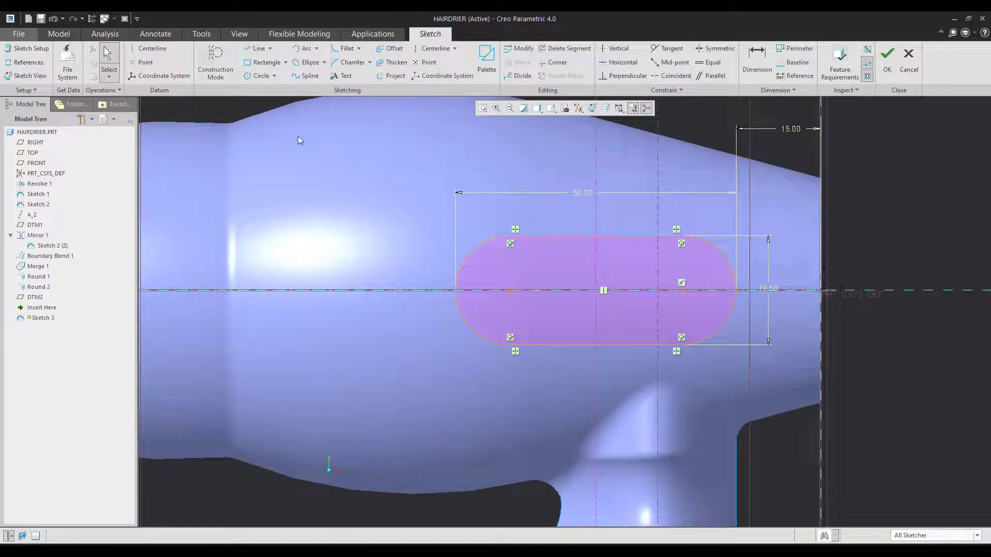
left_click(256, 49)
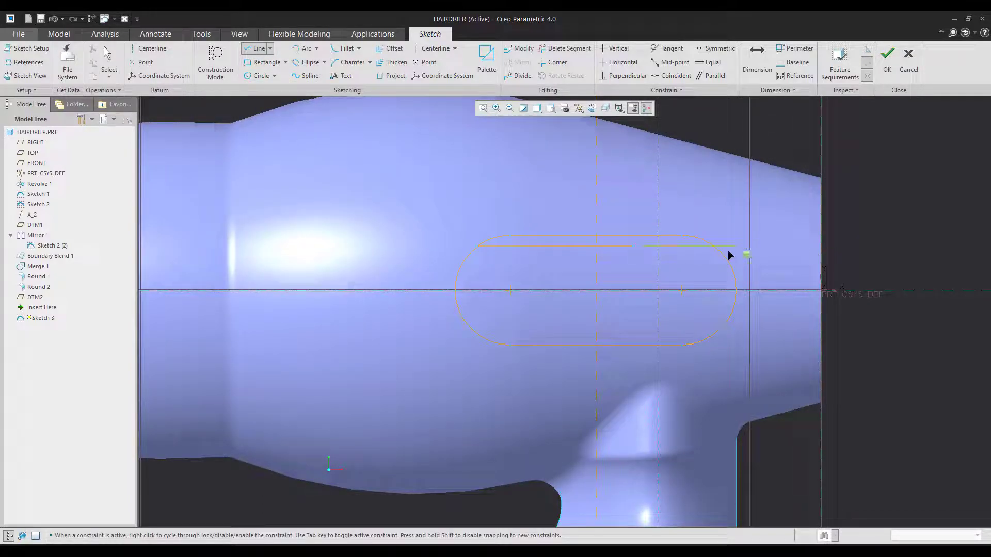
left_click(714, 247)
middle_click(714, 247)
middle_click(714, 247)
- Dimension the horizontal line 1.5 mm below the racetrack's upper edge
scroll(541, 231, "down", 3)
left_click(757, 70)
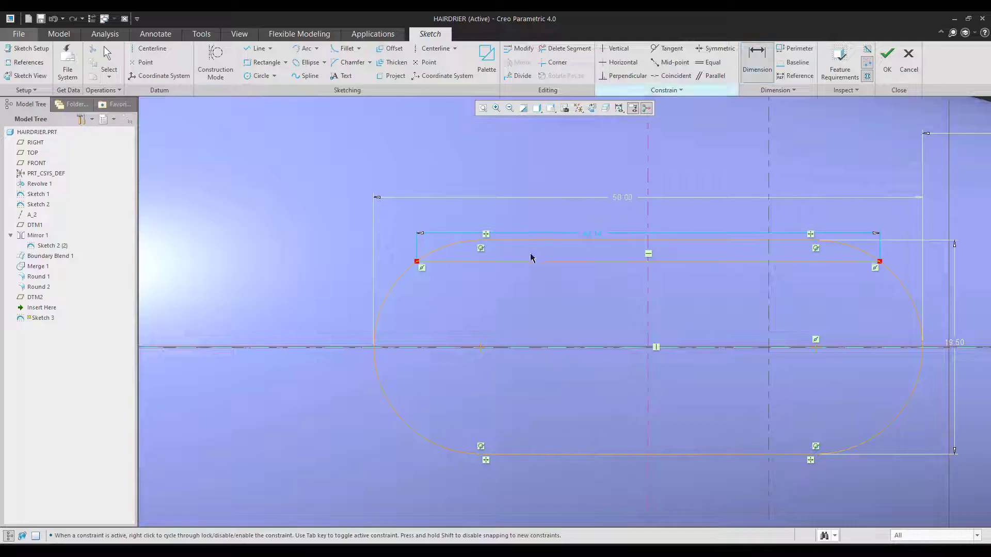
left_click(536, 242)
left_click(537, 261)
middle_click(540, 208)
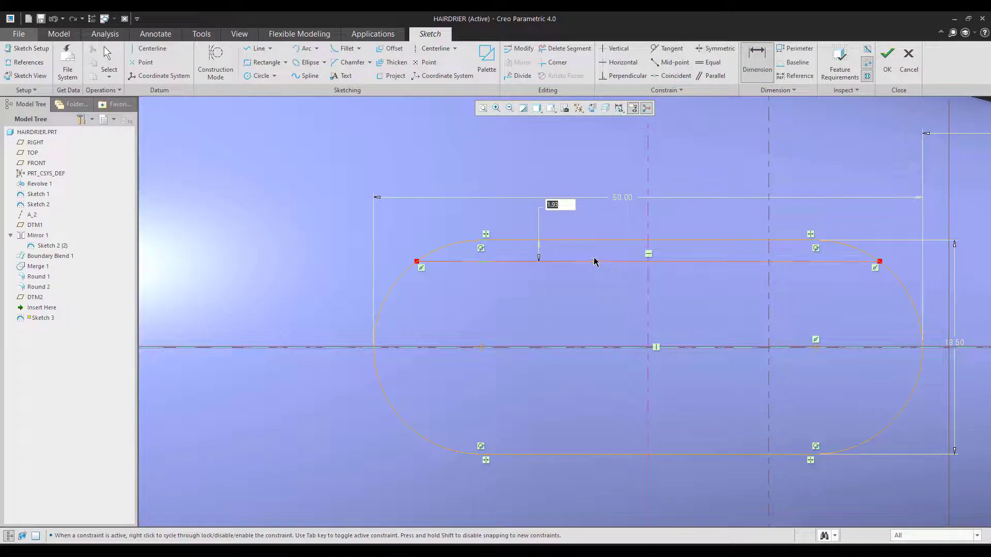
type("12.")
key("Return")
middle_click(594, 262)
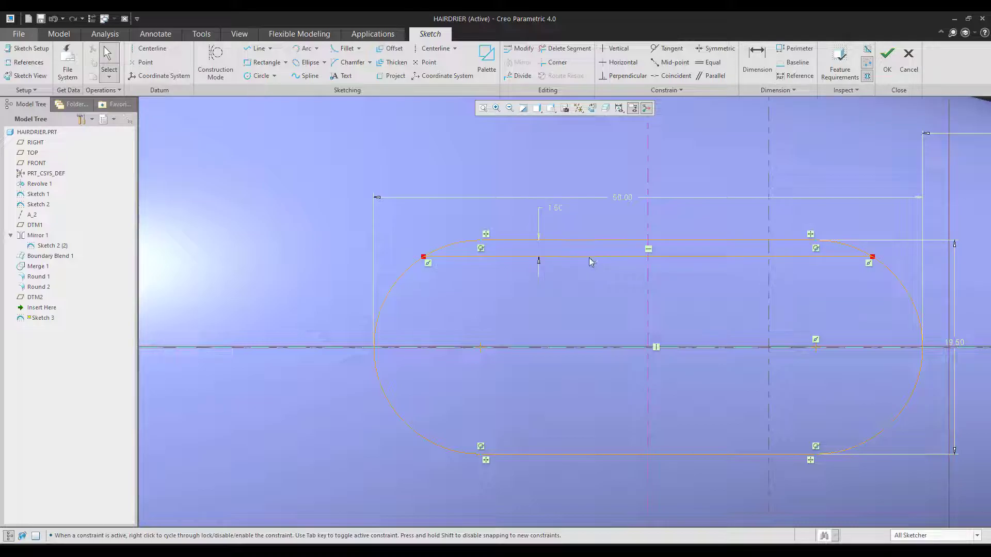
- Draw a second horizontal line across the racetrack, just below the first one, ending on both end arcs
left_click(257, 48)
left_click(405, 275)
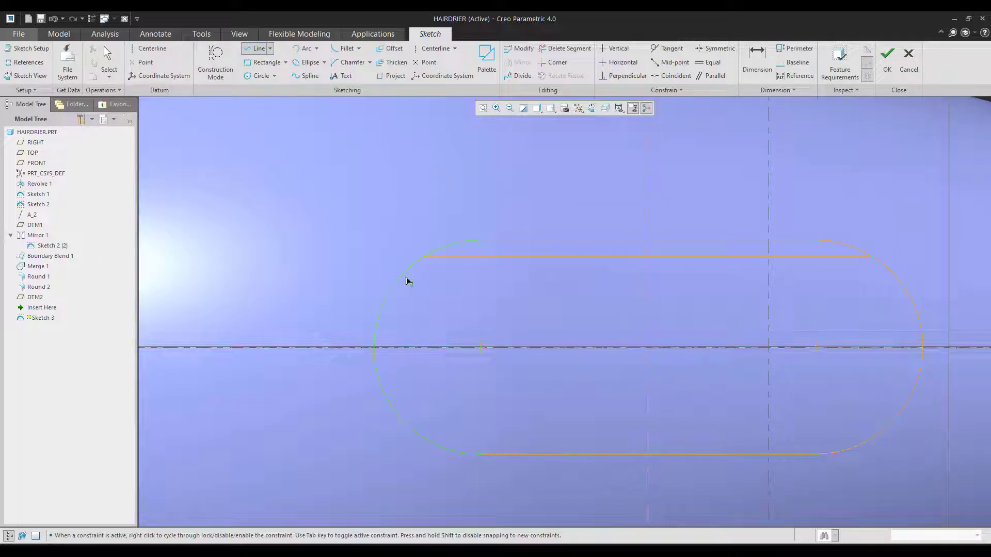
left_click(882, 275)
middle_click(788, 303)
middle_click(787, 304)
- Dimension the second horizontal line 1.5 mm below the first one
scroll(452, 291, "up", 1)
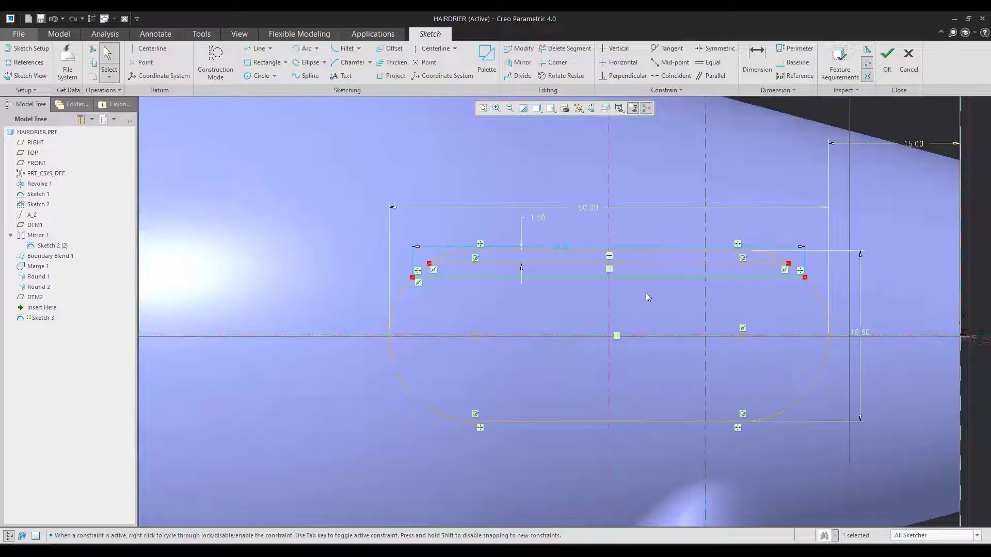
scroll(645, 293, "down", 1)
left_click(752, 73)
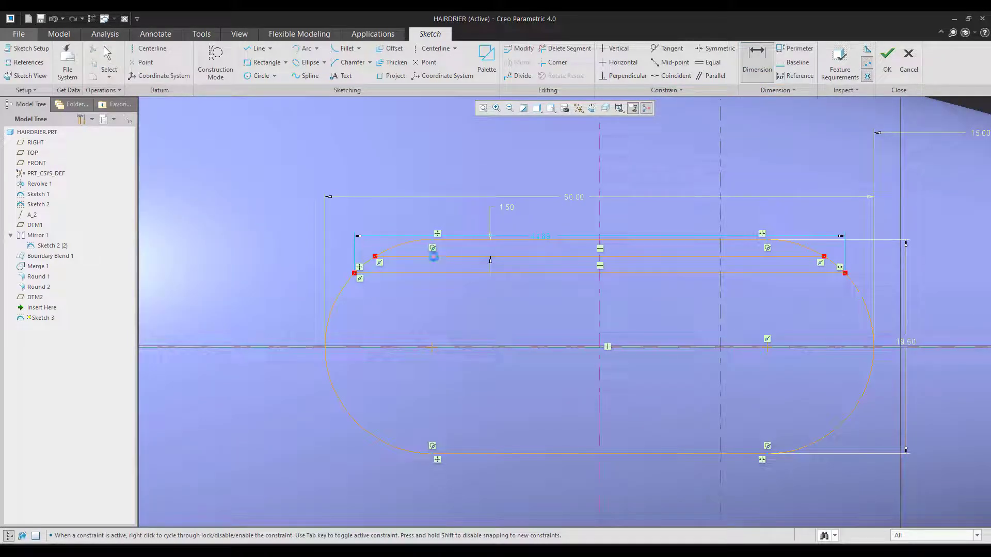
left_click(434, 257)
left_click(435, 273)
middle_click(440, 249)
type("1.5")
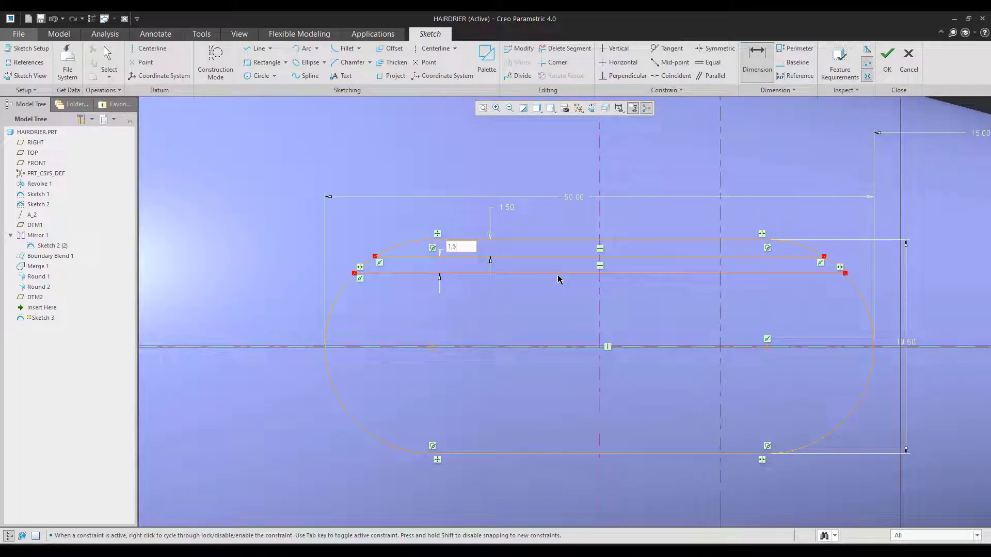
key("Return")
middle_click(546, 290)
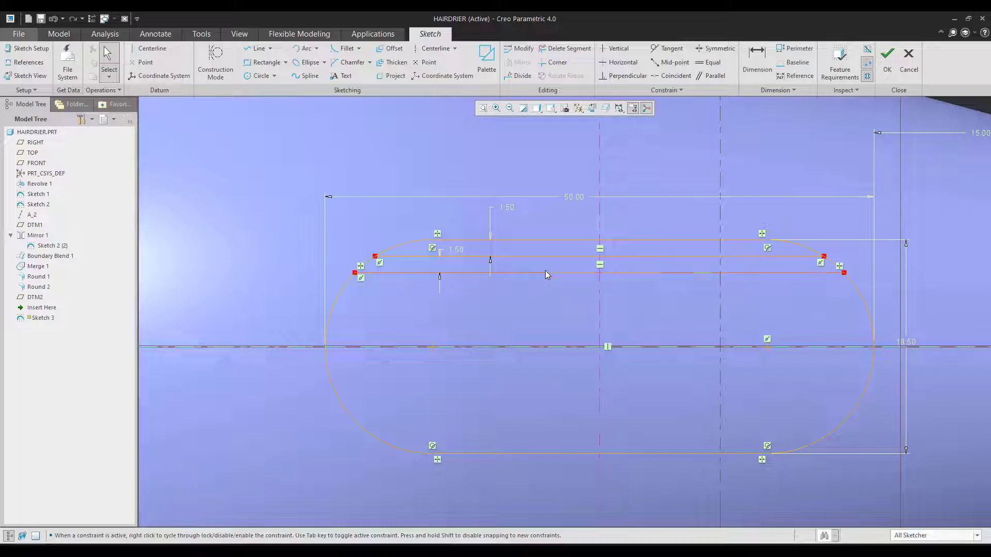
- Offset the second line downward by 1.5 mm, repeating from each new line to add four lines above the horizontal centreline
left_click(547, 273)
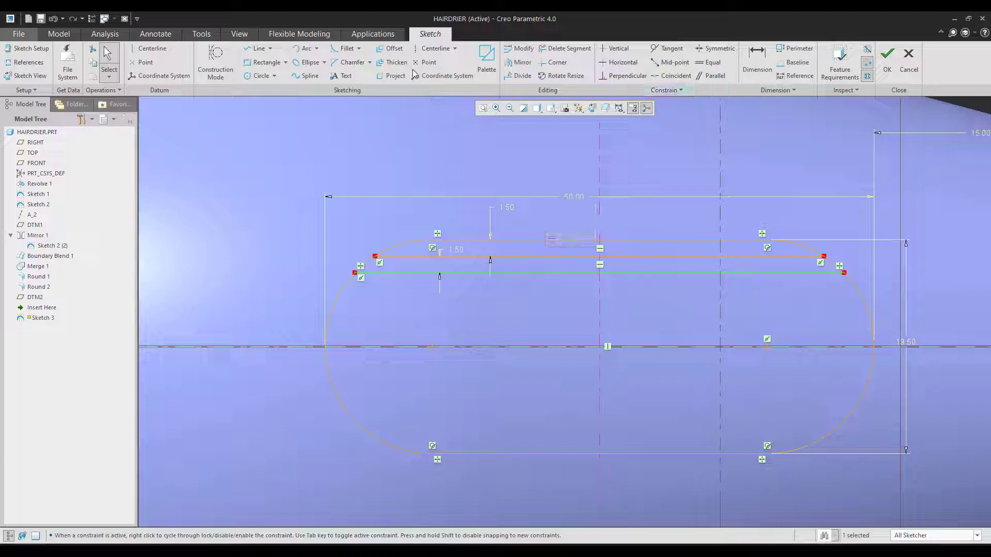
left_click(391, 49)
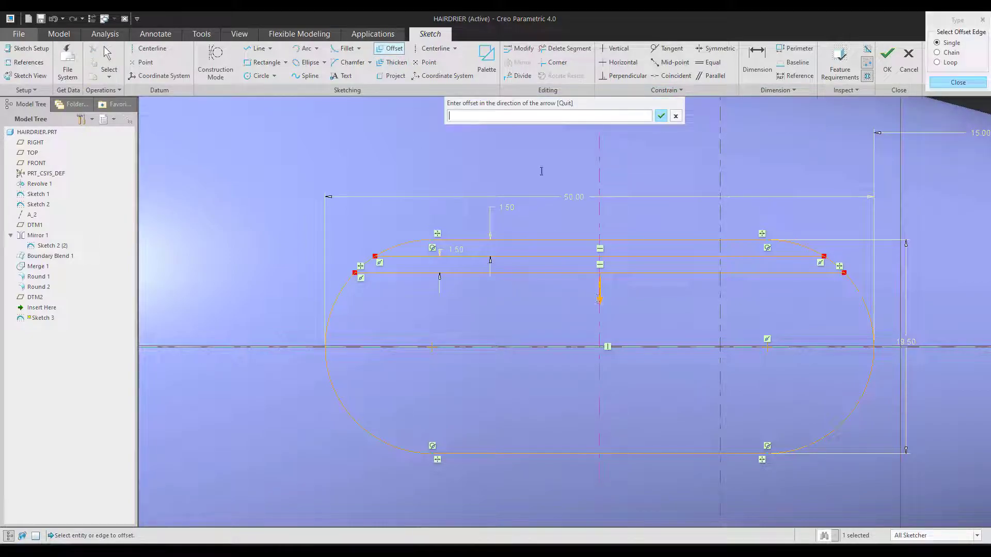
type("1.5")
key("Return")
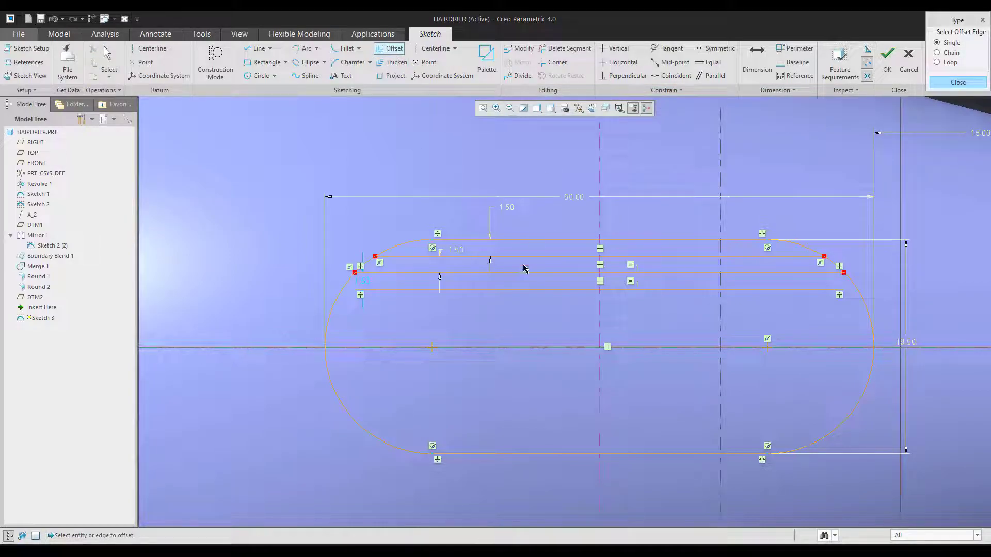
left_click(513, 290)
type("1.5")
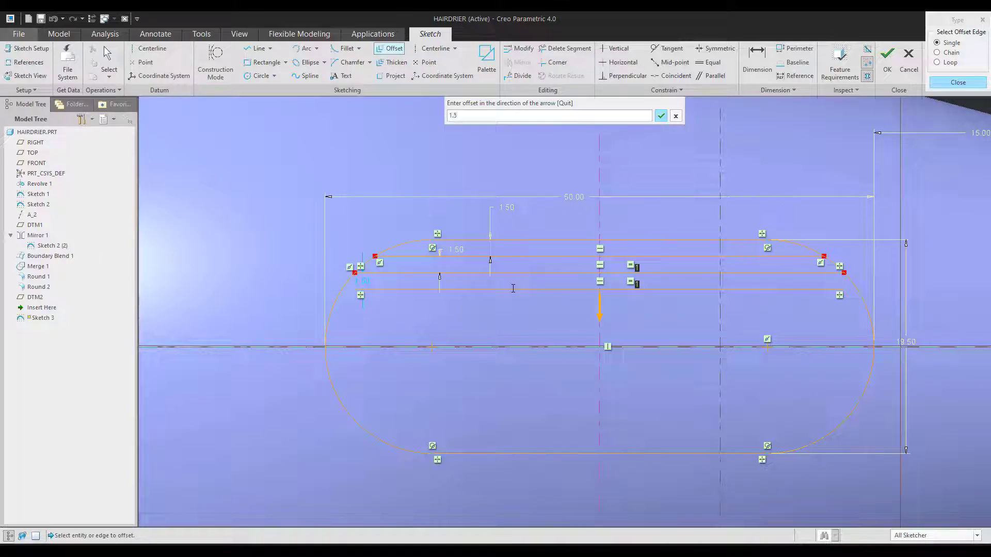
key("Return")
left_click(493, 305)
type("1")
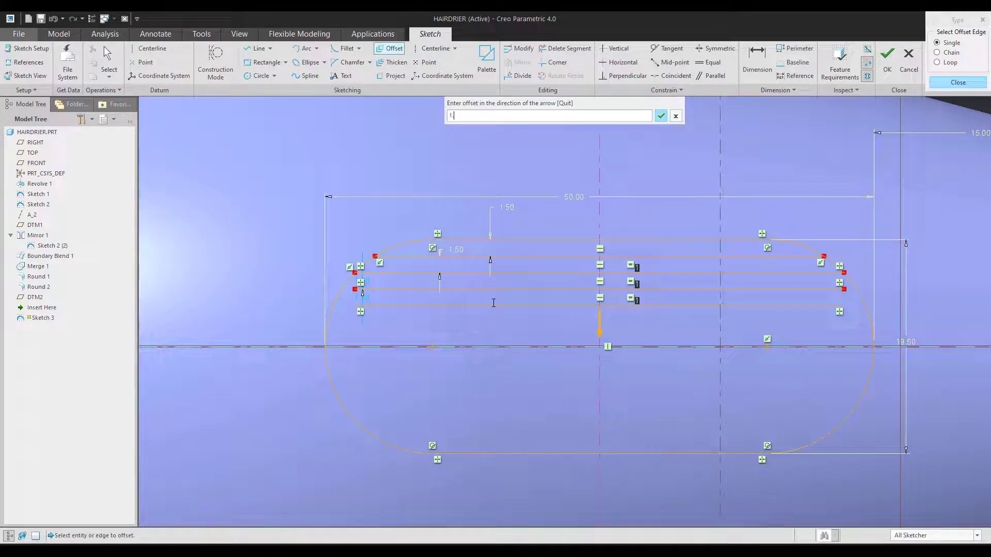
type(".5")
key("Return")
left_click(510, 323)
type("1")
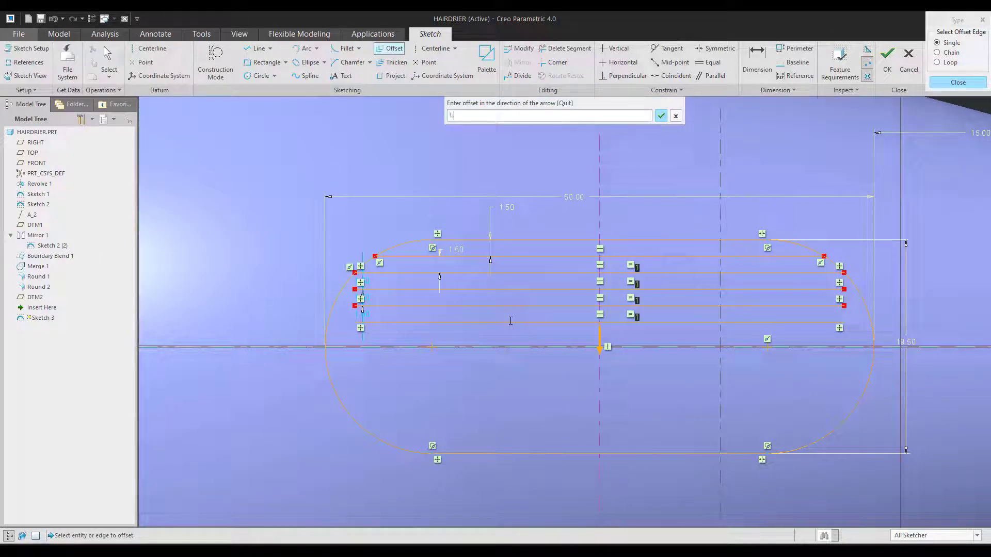
type(".5")
key("Return")
- Continue the successive 1.5 mm downward offsets, adding six lines from the centreline to just above the racetrack's lower edge
left_click(528, 339)
type("1")
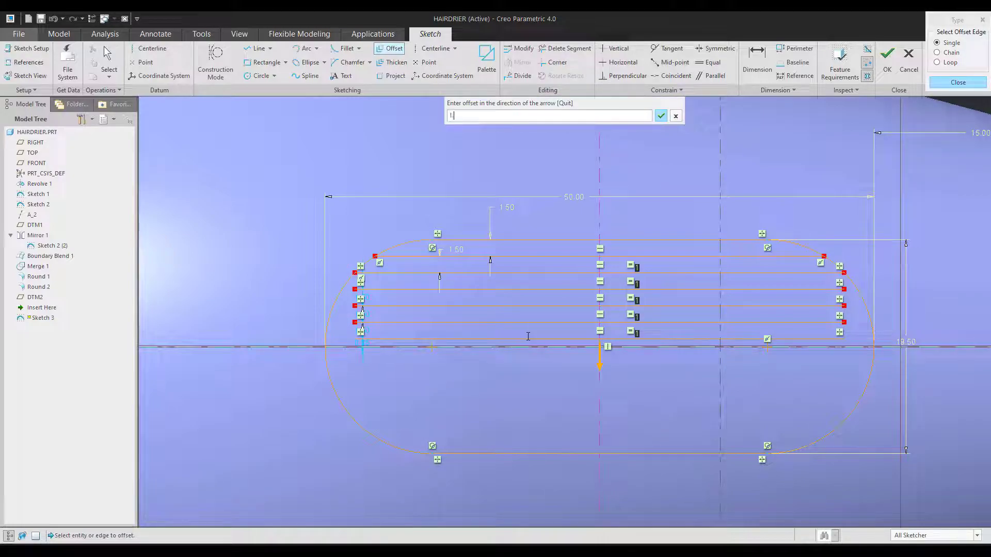
type(".5")
key("Return")
left_click(494, 355)
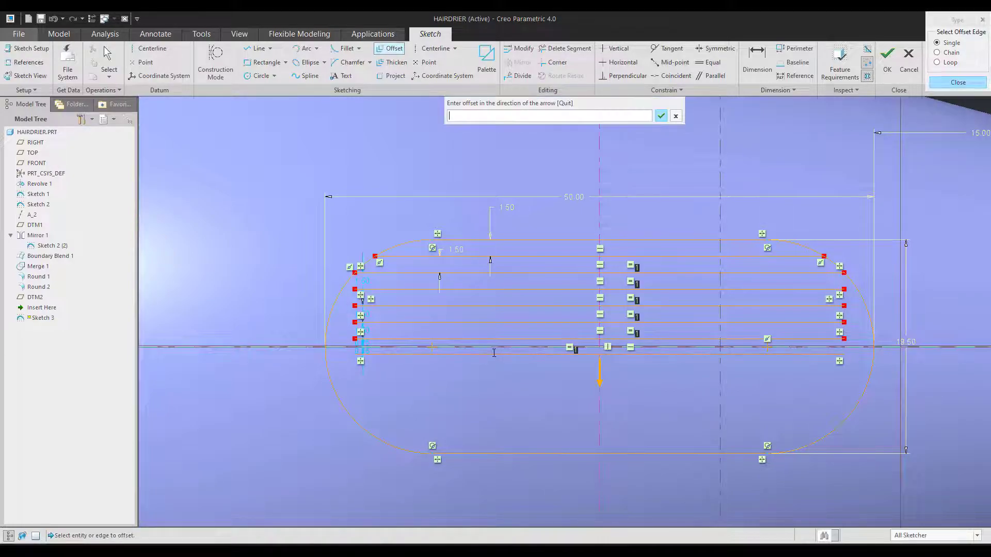
type("1.5")
key("Return")
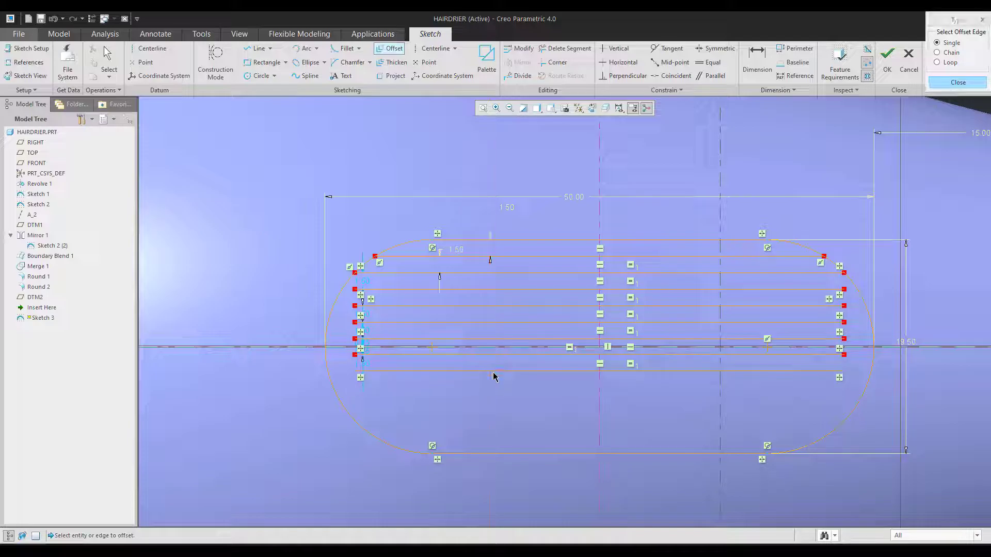
left_click(492, 371)
type("1.5")
key("Return")
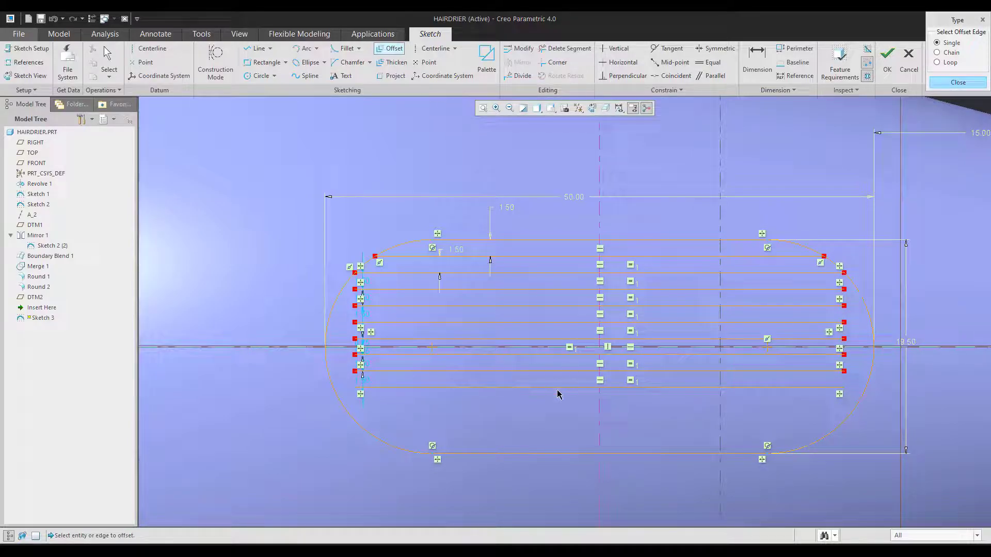
left_click(558, 388)
type("1.5")
key("Return")
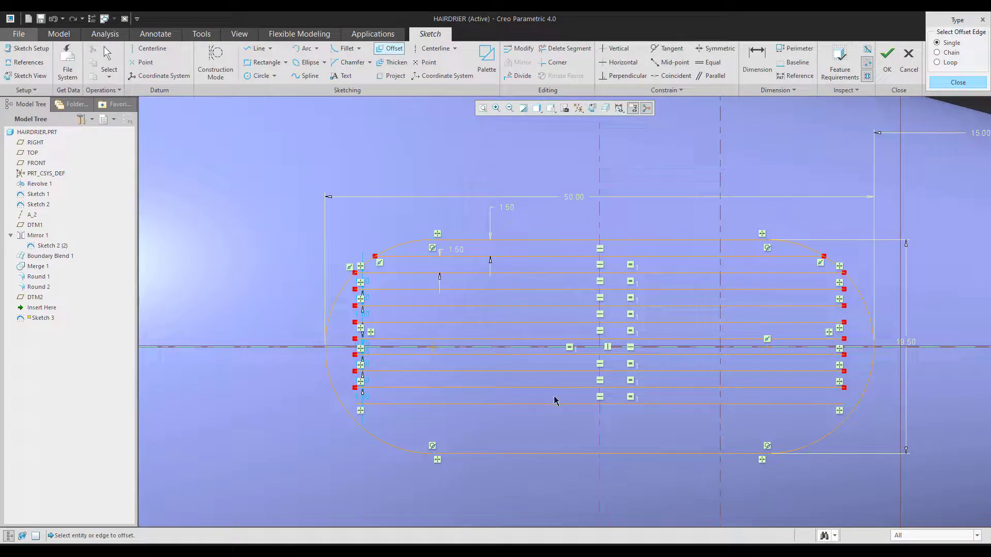
left_click(555, 404)
type("1.5")
key("Return")
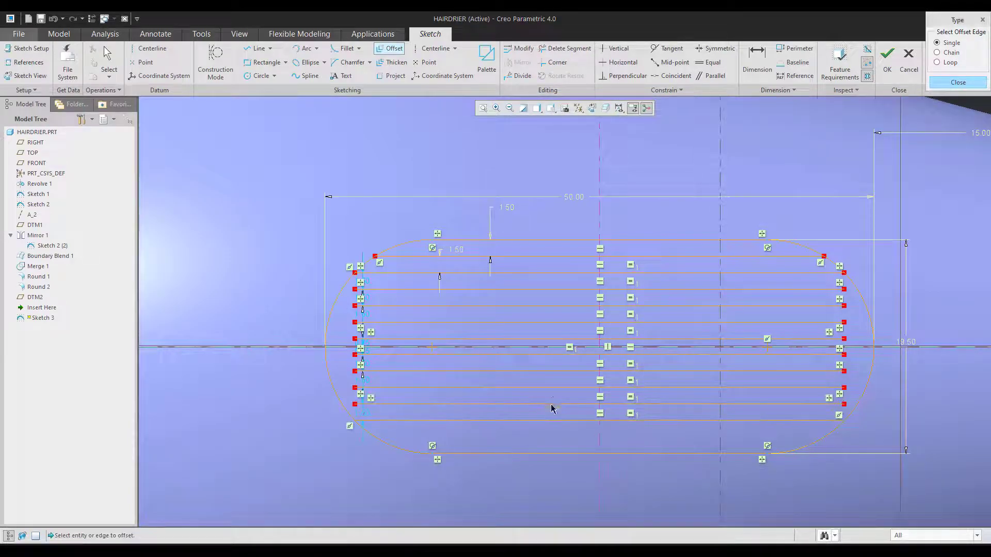
left_click(550, 420)
type("1.5")
key("Return")
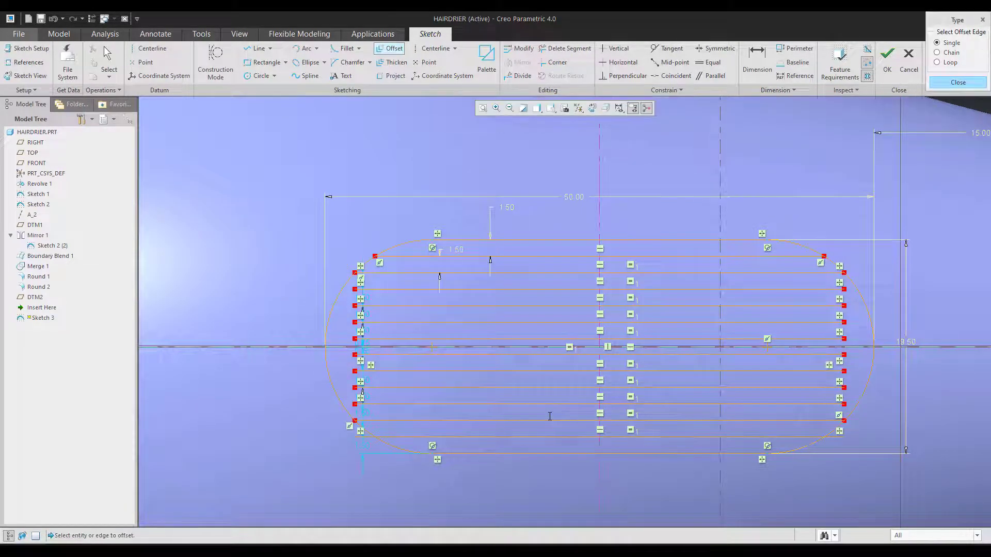
middle_click(549, 420)
- Extend the upper three offset lines to the racetrack's left end arc with short horizontal line segments
scroll(302, 219, "down", 2)
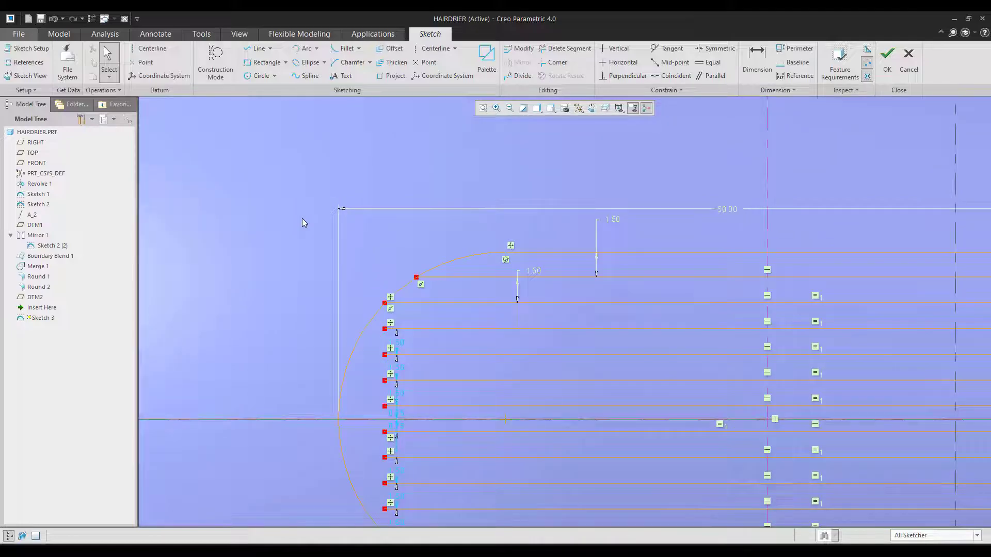
scroll(302, 218, "up", 3)
left_click(258, 49)
scroll(363, 284, "down", 2)
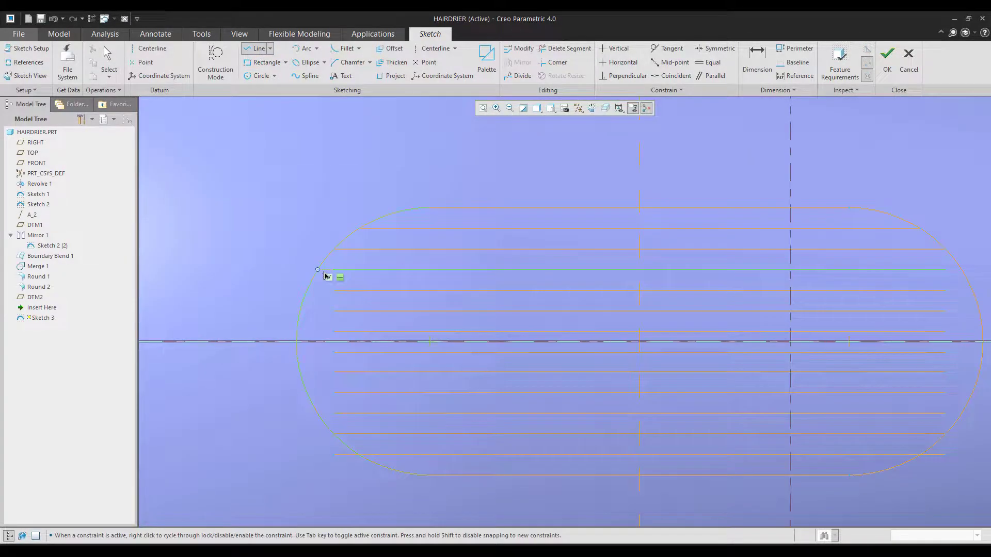
middle_click(325, 296)
left_click(333, 291)
left_click(305, 291)
middle_click(291, 324)
left_click(334, 312)
left_click(302, 314)
middle_click(305, 323)
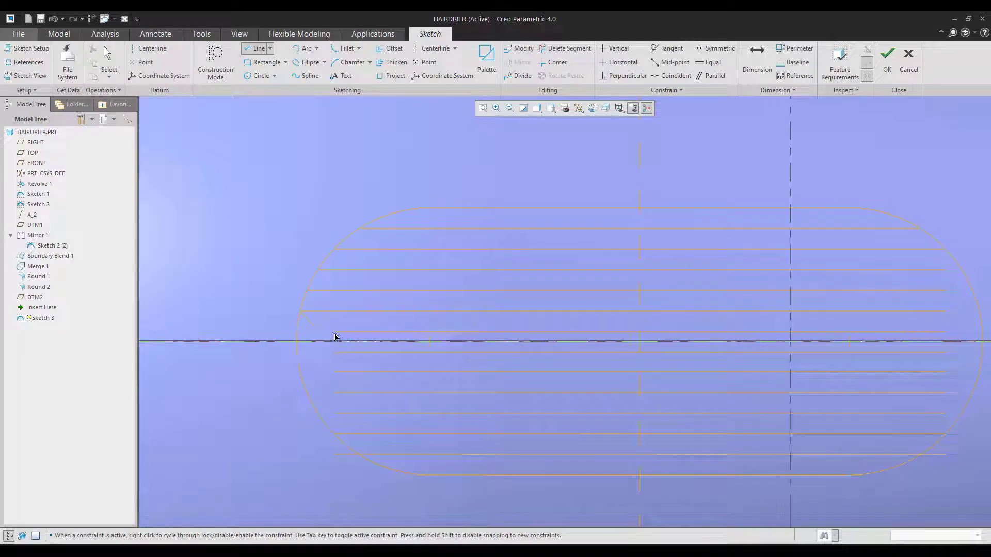
left_click(334, 334)
left_click(294, 331)
middle_click(305, 348)
key("ctrl+z")
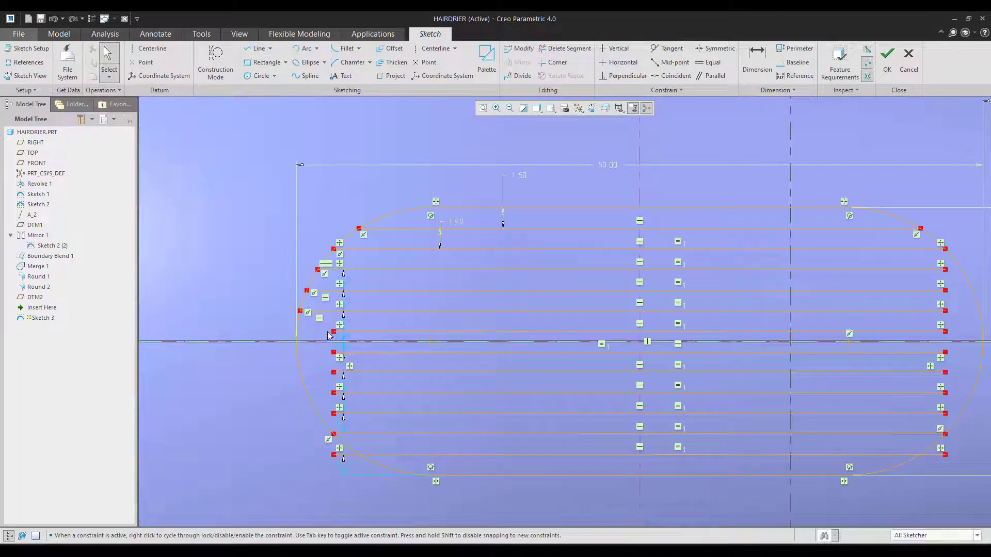
- Extend the offset line just above the centreline and the short ones below it to the left end arc with horizontal segments
left_click(259, 50)
left_click(334, 333)
left_click(299, 334)
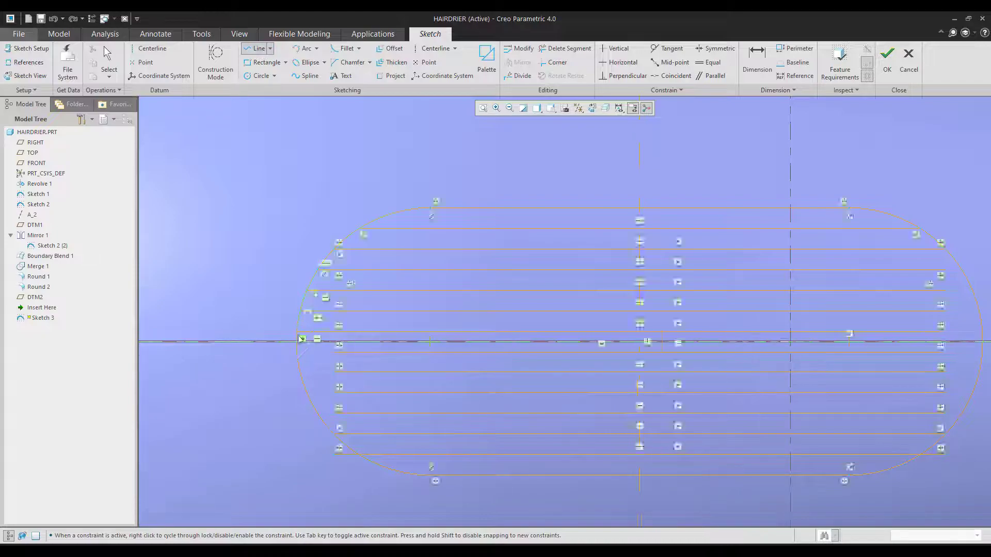
middle_click(321, 360)
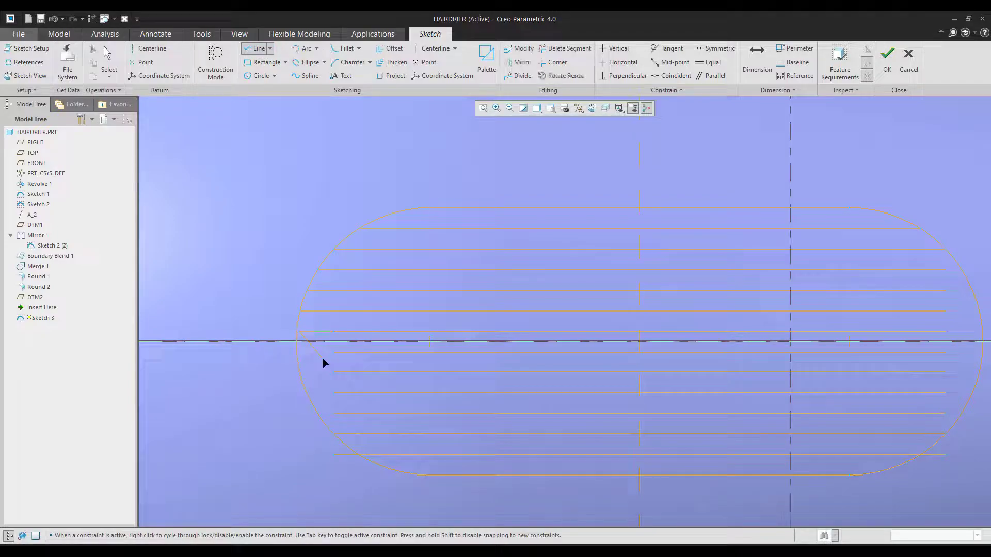
left_click(258, 49)
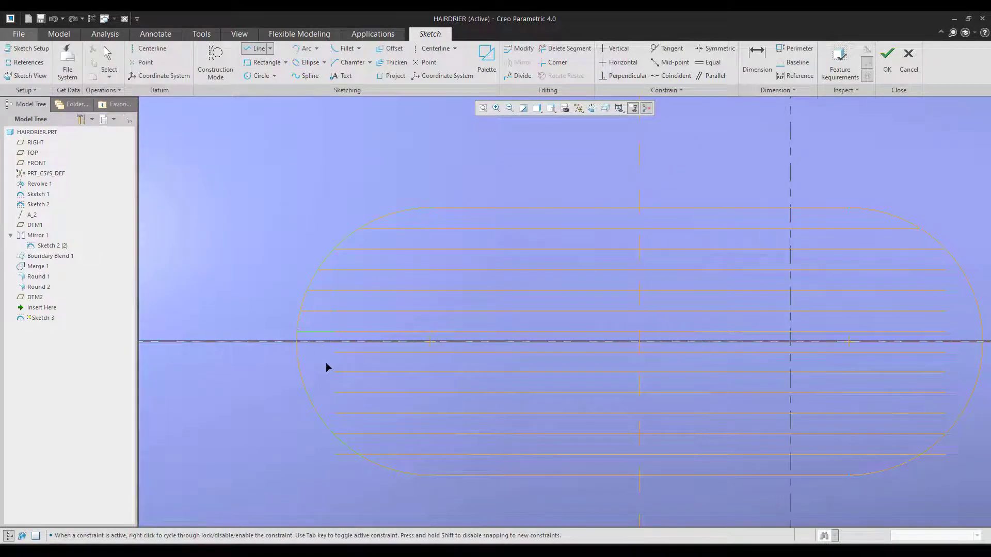
middle_click(300, 353)
scroll(322, 305, "up", 2)
scroll(326, 353, "down", 3)
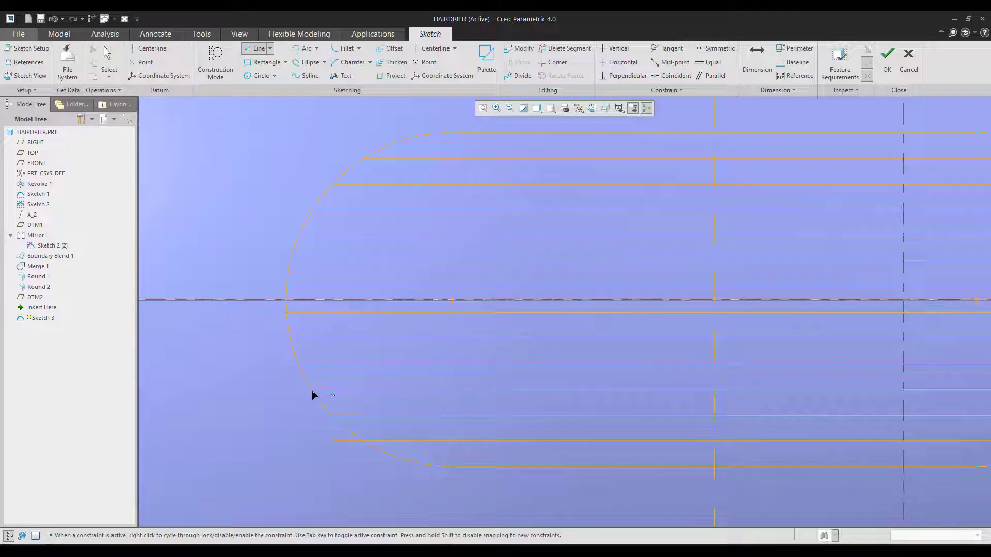
middle_click(278, 384)
- Extend the four offset lines above the centreline to the racetrack's right end arc with short horizontal segments
scroll(278, 383, "up", 3)
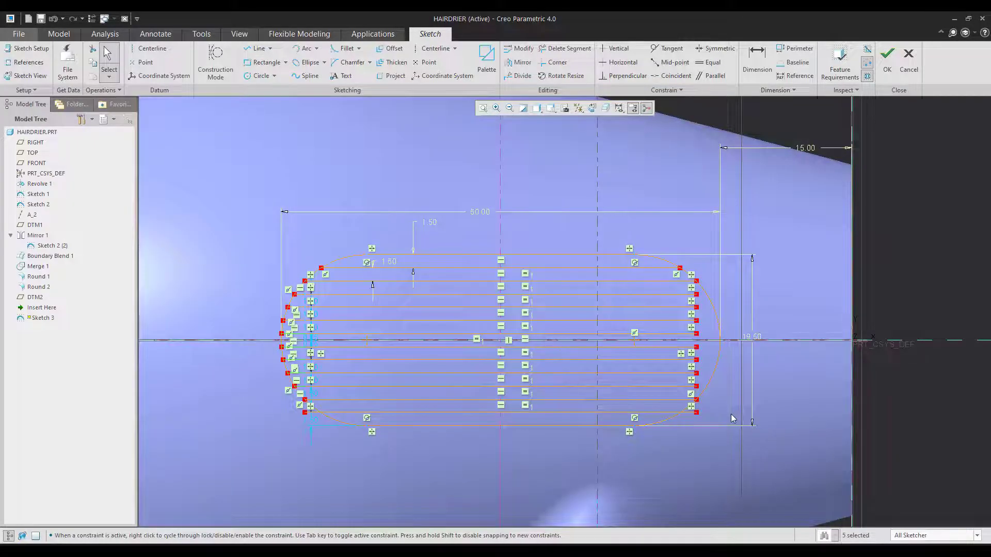
scroll(752, 415, "down", 3)
left_click(754, 372)
scroll(619, 449, "up", 1)
scroll(707, 208, "down", 3)
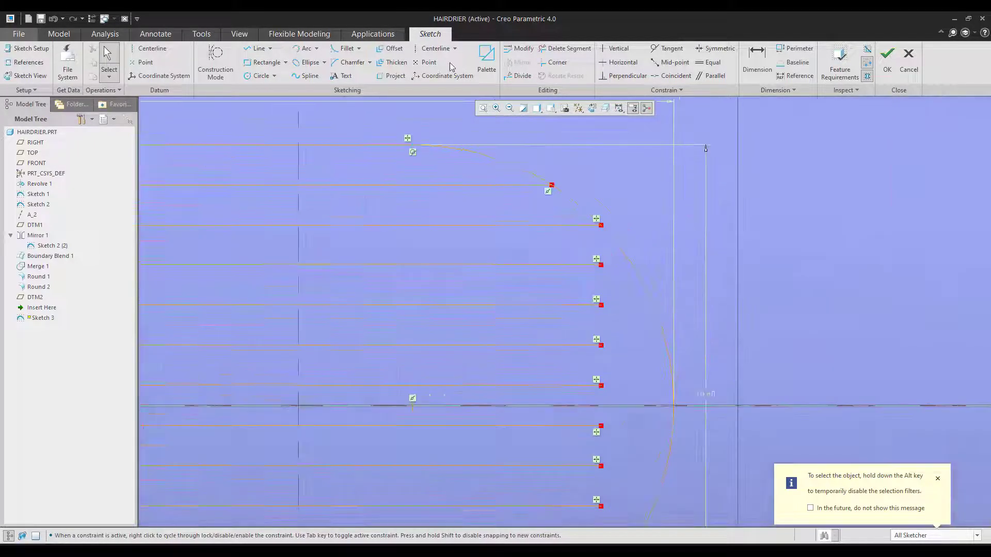
left_click(252, 48)
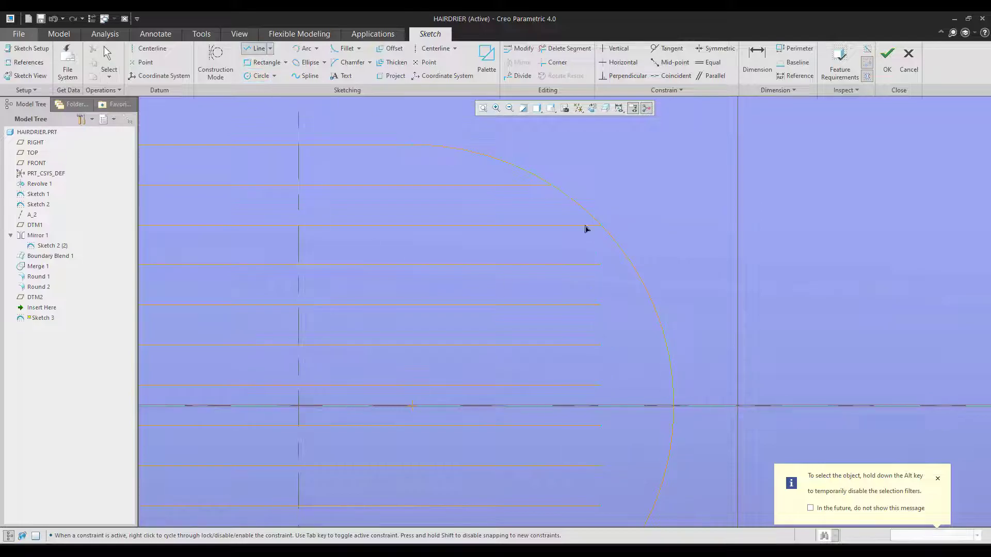
left_click(643, 269)
middle_click(642, 269)
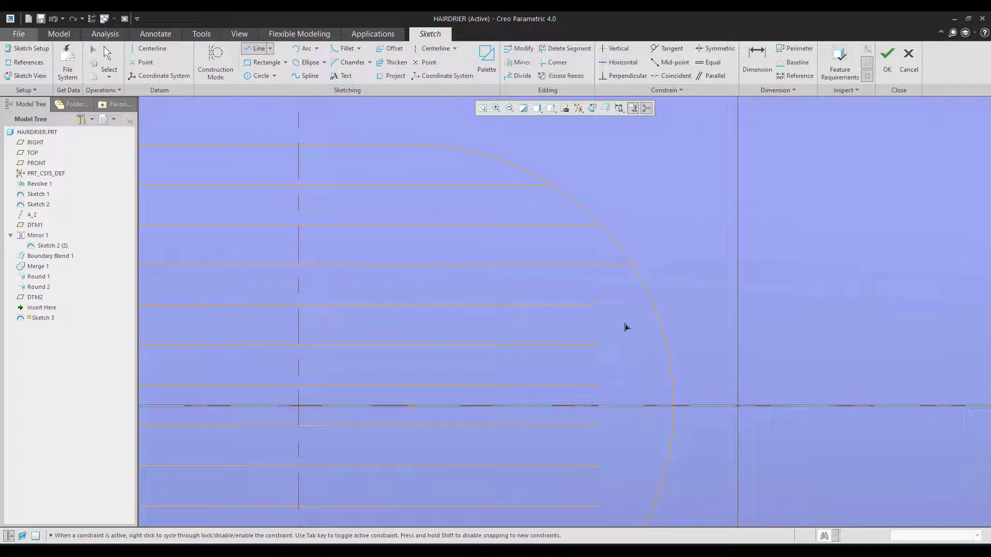
left_click(605, 311)
left_click(655, 312)
middle_click(655, 312)
left_click(606, 351)
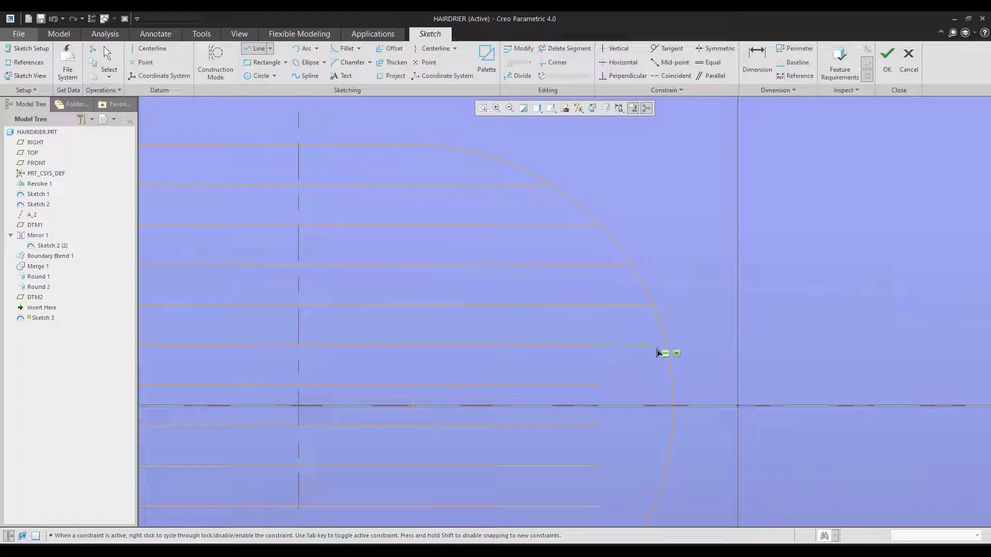
left_click(603, 389)
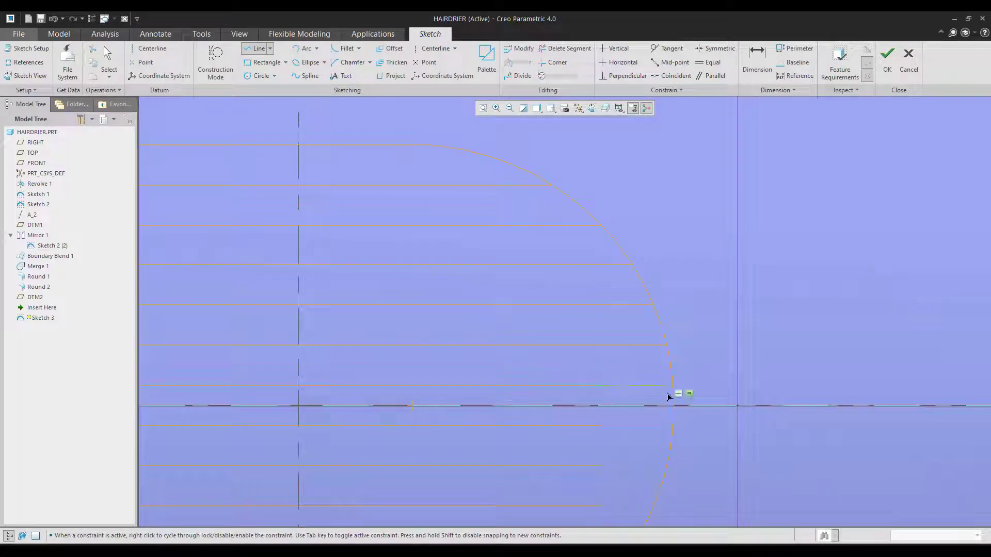
left_click(669, 392)
- Extend the offset lines below the centreline to the racetrack's right end arc with short horizontal segments
left_click(602, 426)
scroll(692, 305, "up", 3)
scroll(722, 422, "down", 3)
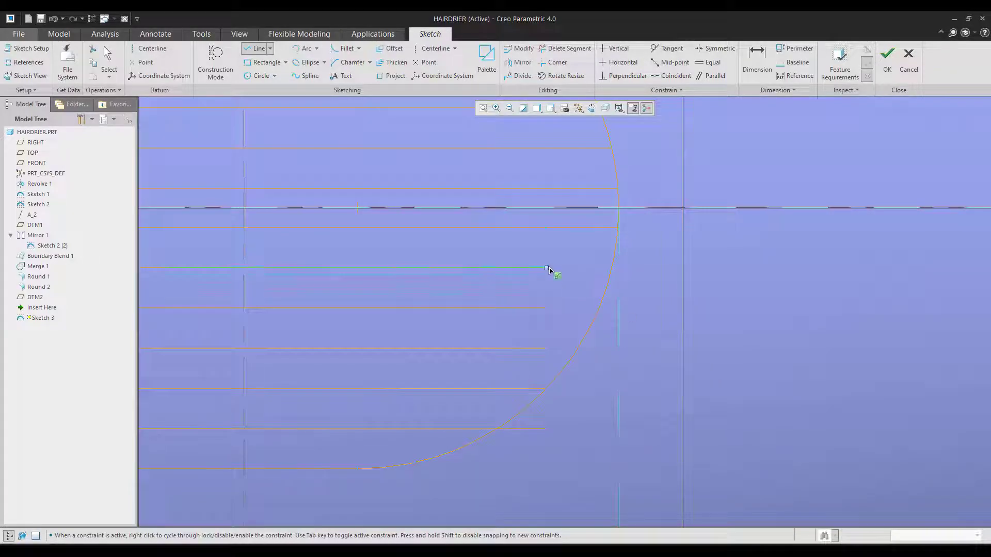
left_click(612, 271)
middle_click(612, 272)
left_click(547, 308)
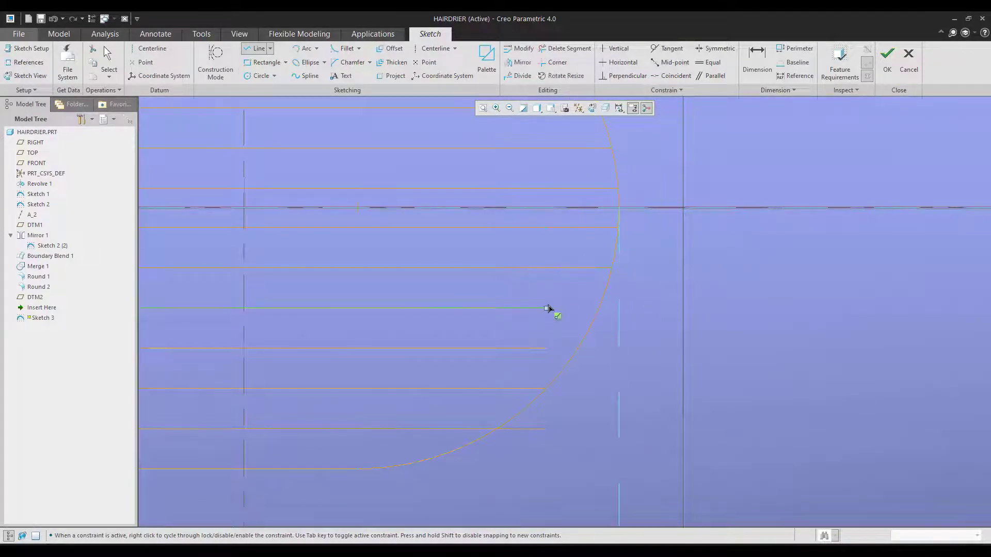
left_click(600, 310)
middle_click(600, 309)
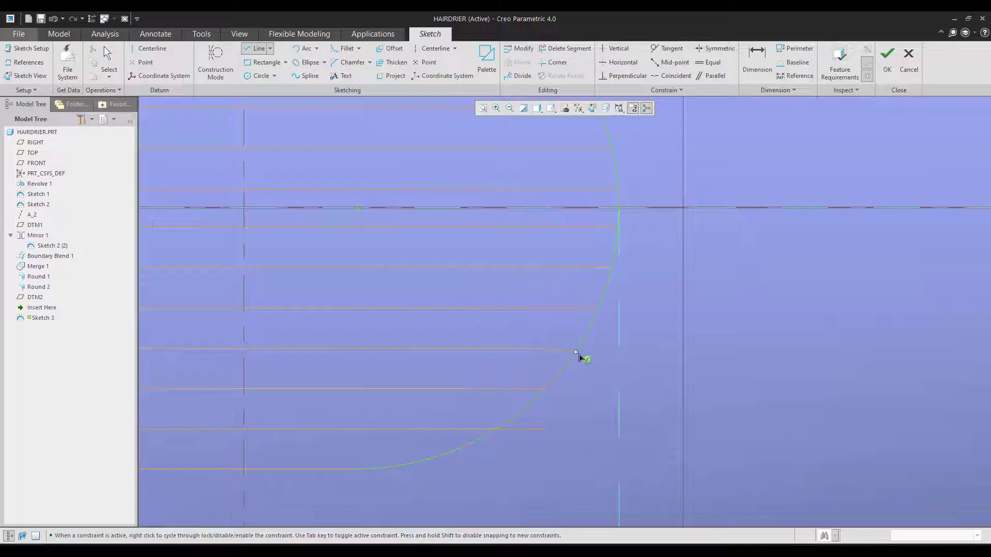
left_click(580, 352)
middle_click(582, 353)
middle_click(738, 355)
- Trim the lowest offset line's overhanging ends and delete the arc segments just above the bottom slot at both ends
scroll(708, 399, "up", 2)
left_click(708, 399)
scroll(723, 431, "up", 2)
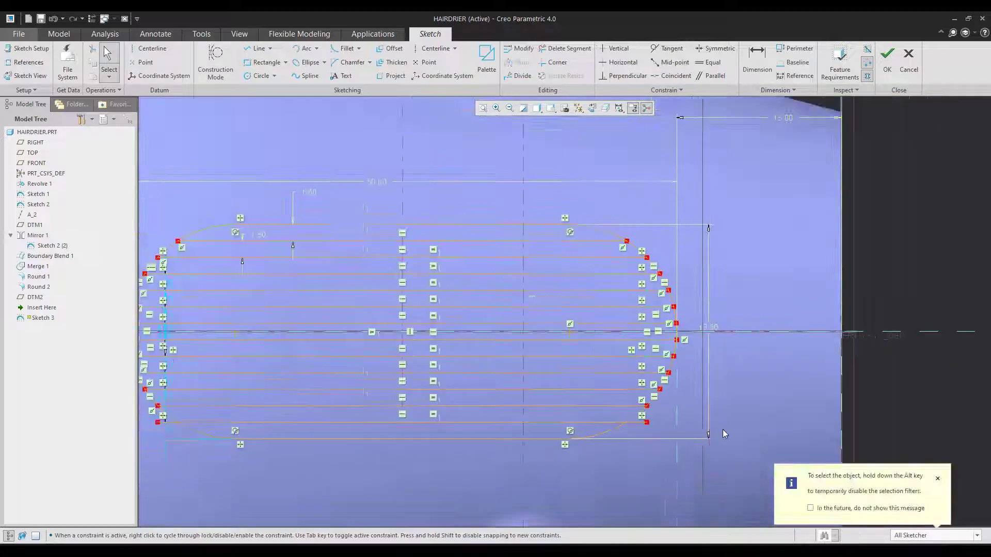
left_click(565, 48)
scroll(231, 446, "up", 6)
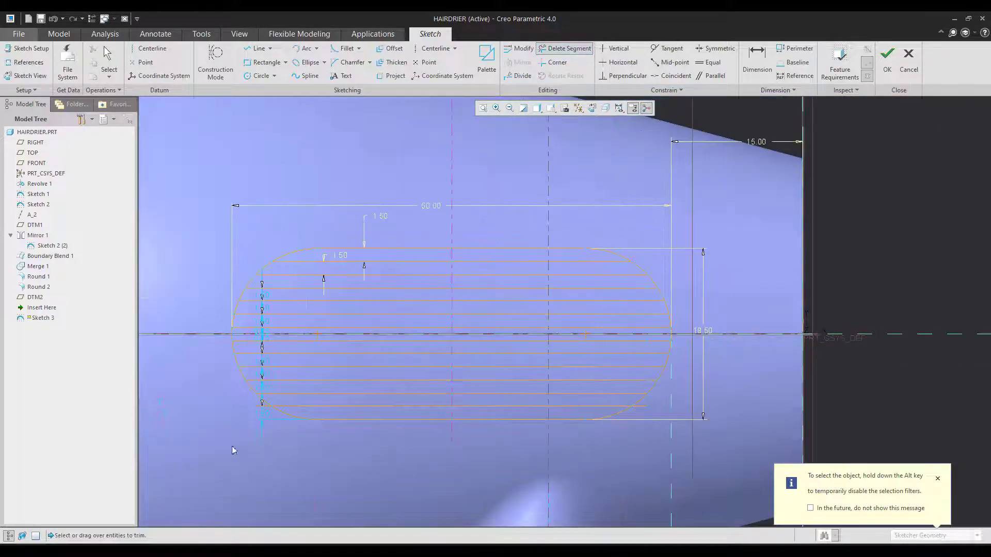
left_click(341, 372)
scroll(252, 380, "up", 6)
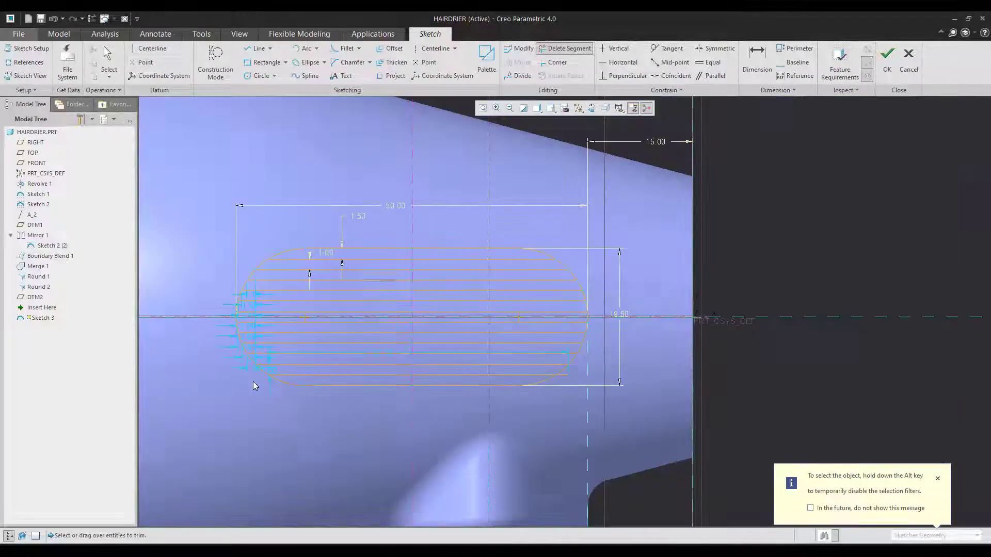
scroll(630, 387, "down", 3)
left_click(463, 350)
scroll(734, 389, "up", 4)
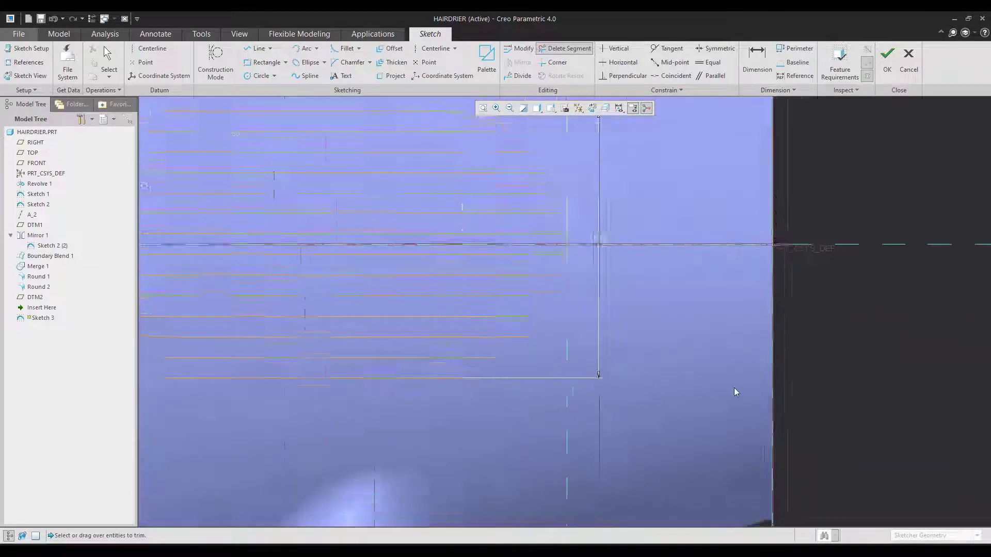
scroll(341, 407, "down", 4)
left_click(291, 310)
scroll(289, 395, "up", 1)
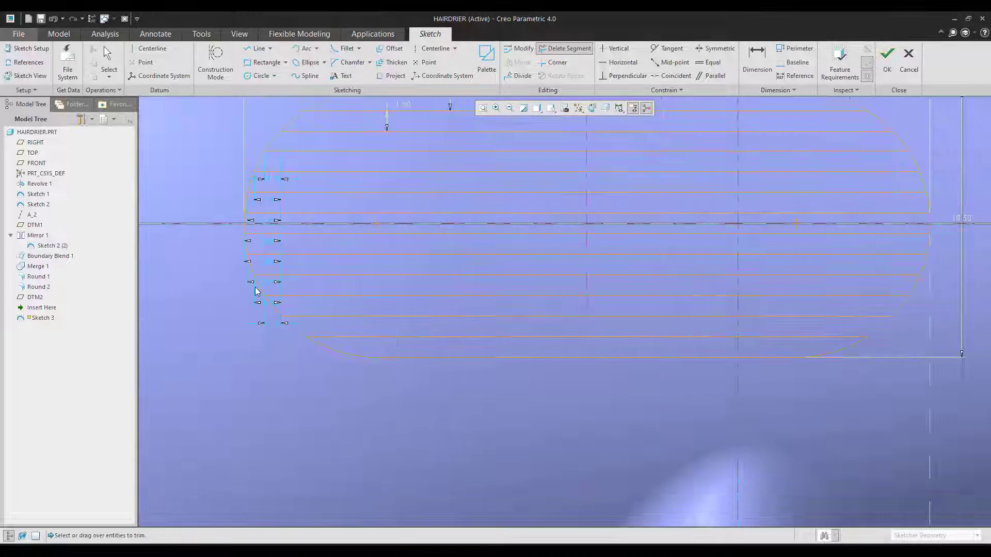
- Delete alternate arc segments along both ends of the racetrack to leave separate closed slot outlines
scroll(255, 286, "down", 3)
scroll(264, 289, "down", 5)
scroll(250, 366, "up", 5)
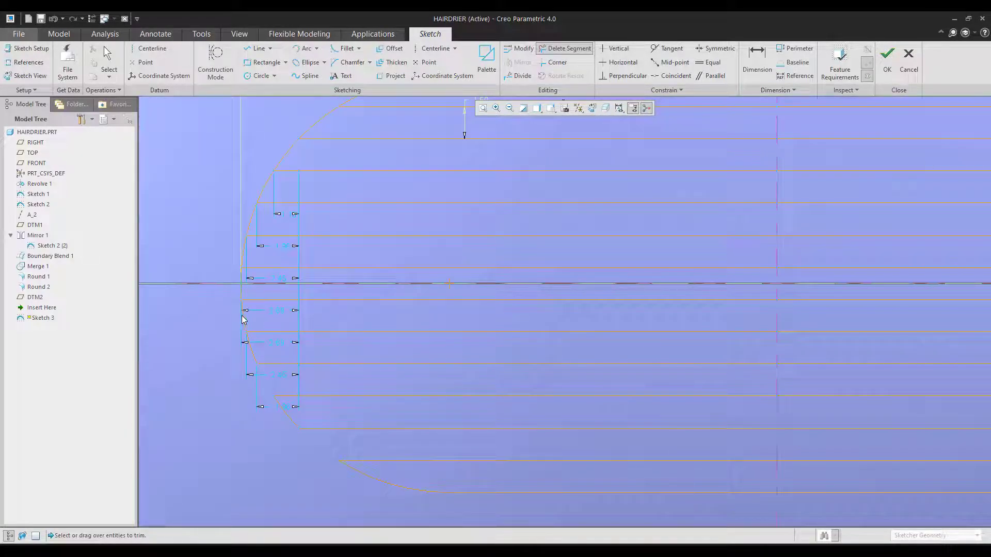
left_click(242, 316)
left_click(242, 247)
scroll(203, 320, "down", 4)
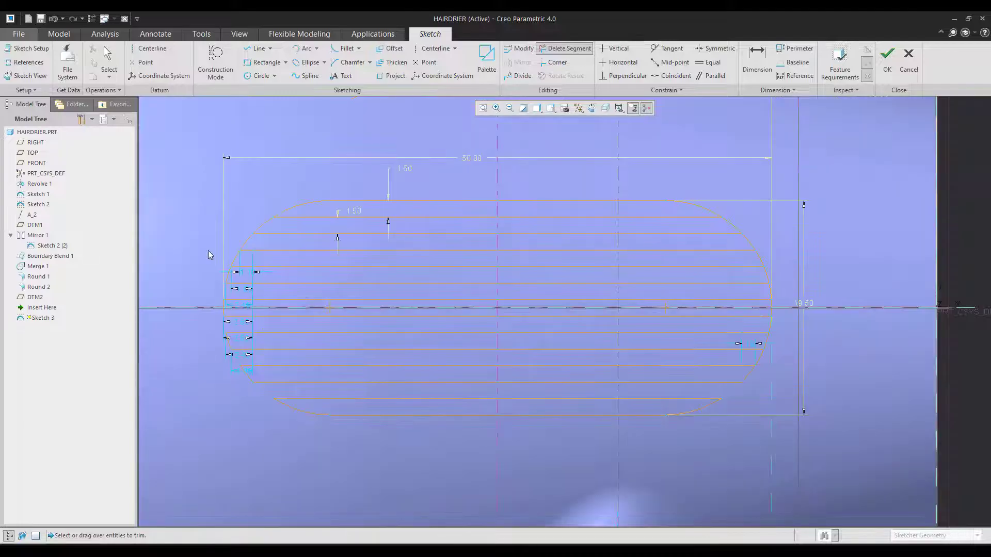
scroll(208, 250, "up", 4)
left_click(262, 261)
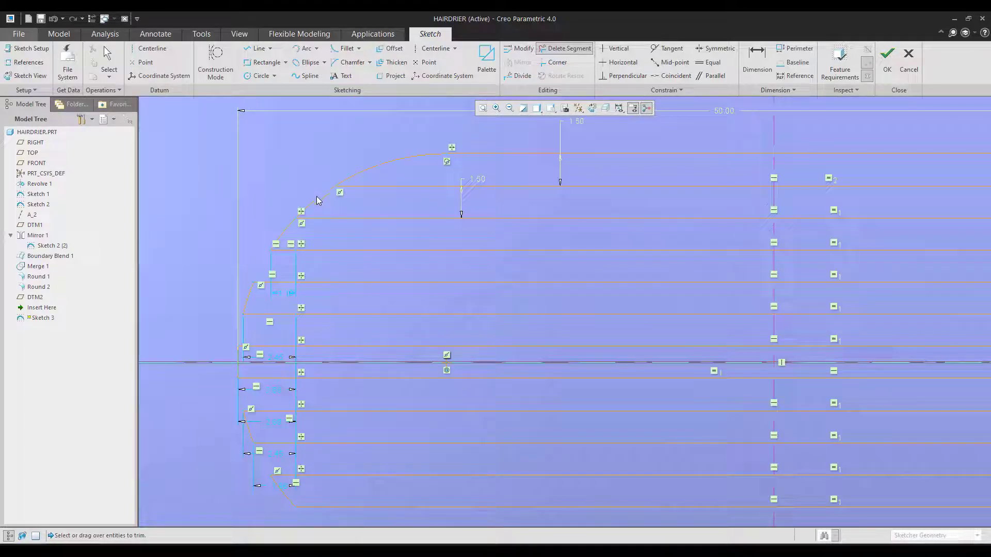
scroll(317, 197, "up", 5)
scroll(594, 198, "down", 4)
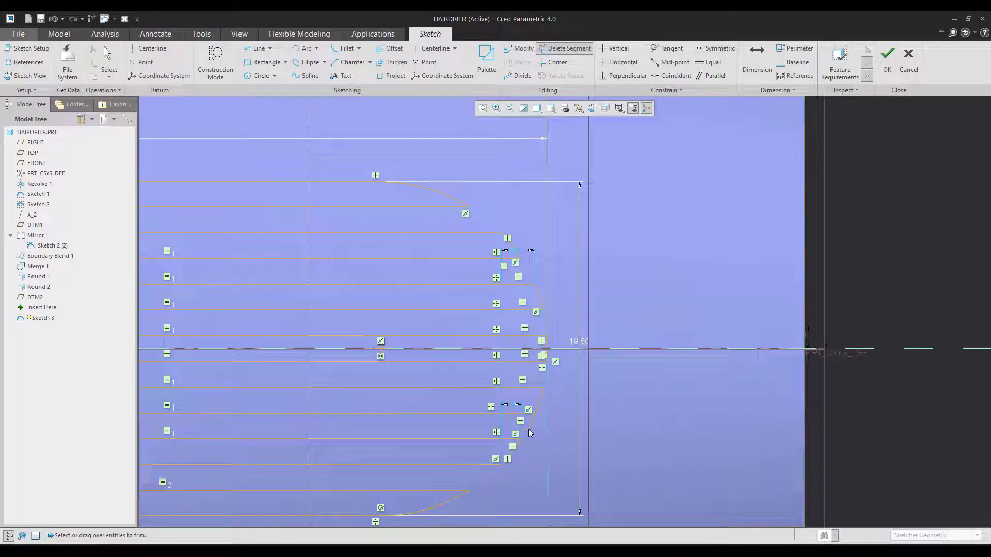
- Delete the stray line end projecting past the right arc just below the centreline to close that slot profile
middle_click(605, 396)
scroll(596, 374, "up", 5)
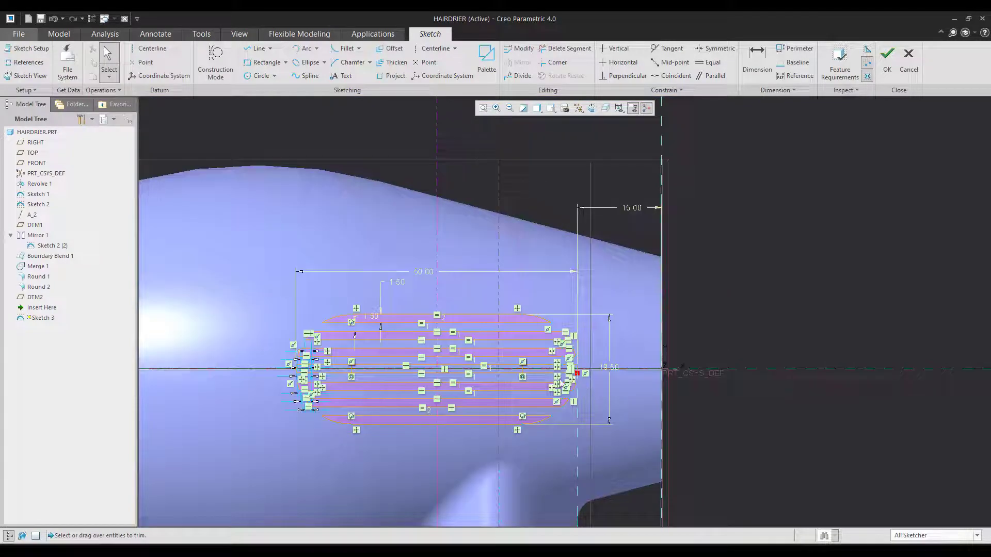
scroll(551, 370, "down", 3)
scroll(605, 372, "up", 6)
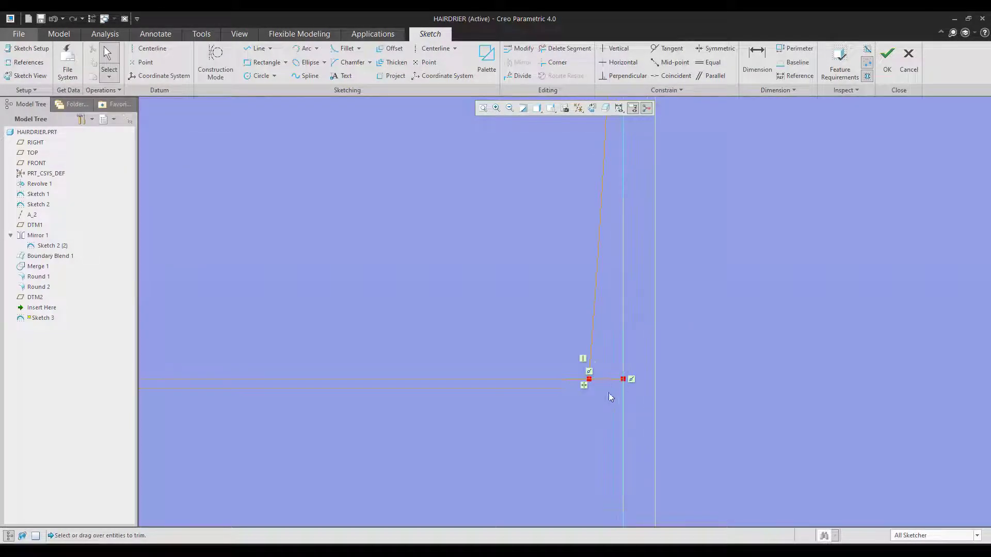
left_click(553, 49)
left_click(611, 379)
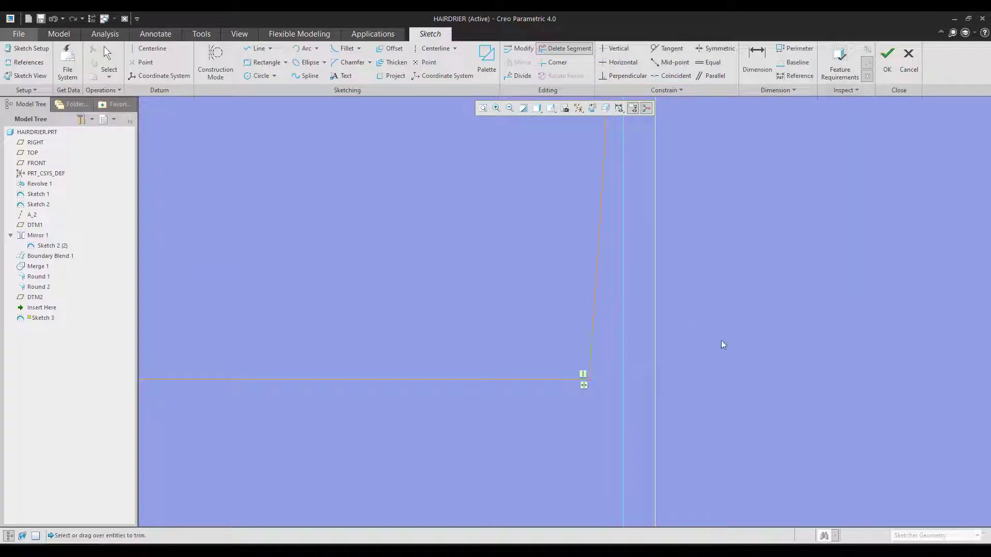
middle_click(584, 404)
scroll(582, 404, "up", 3)
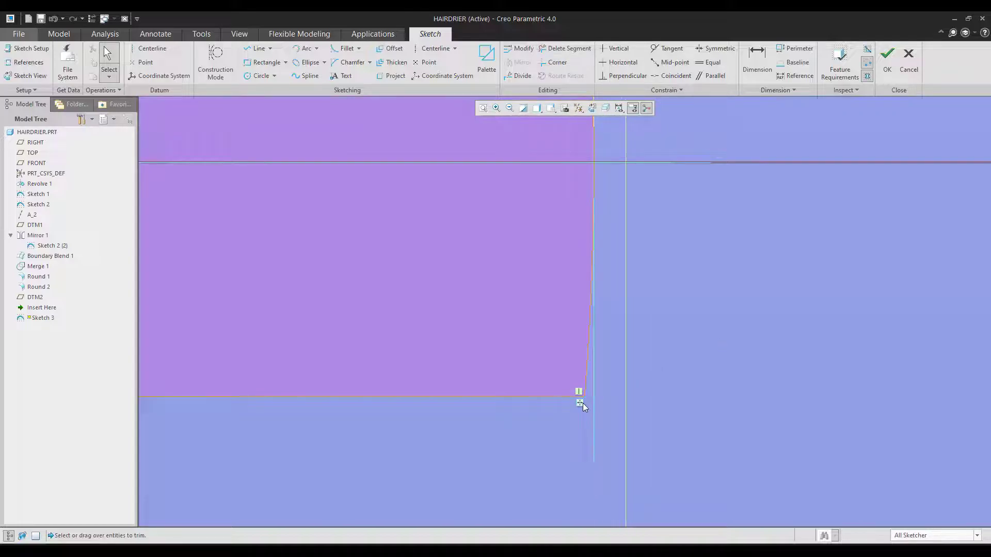
- Move the small horizontal dimension at the racetrack's upper left clear of the slots and finish the vent sketch
left_click(483, 108)
scroll(717, 211, "down", 4)
scroll(540, 337, "down", 2)
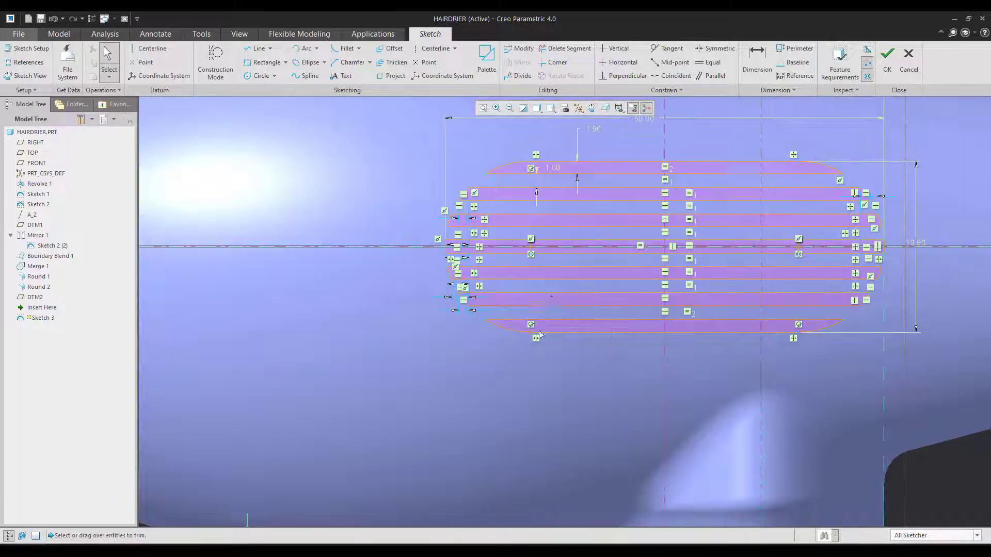
left_click_drag(463, 219, 405, 195)
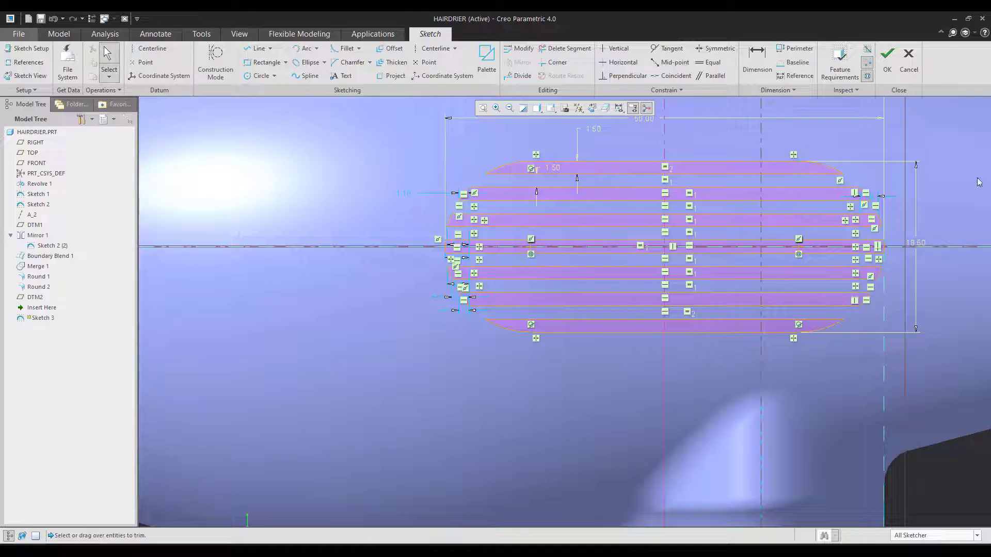
scroll(634, 304, "down", 2)
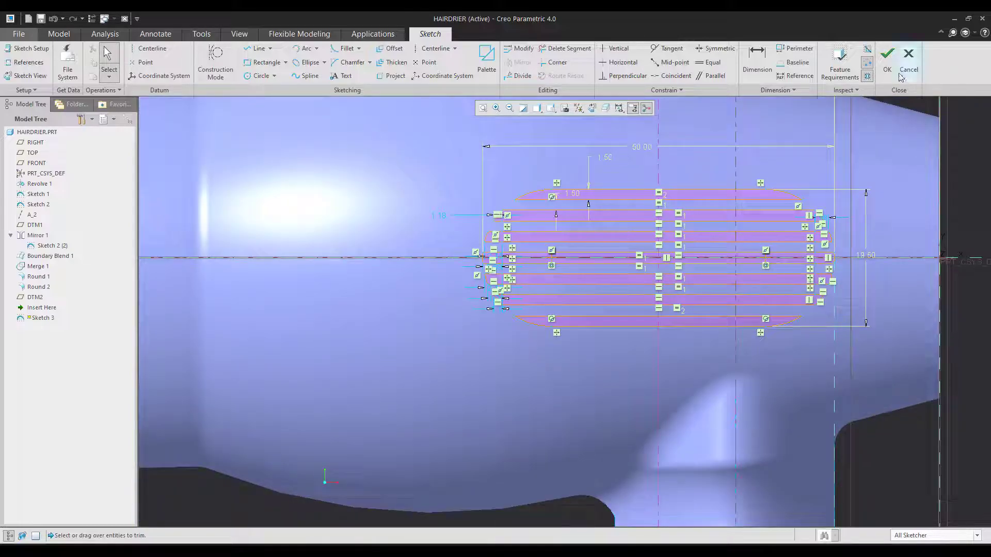
left_click(887, 57)
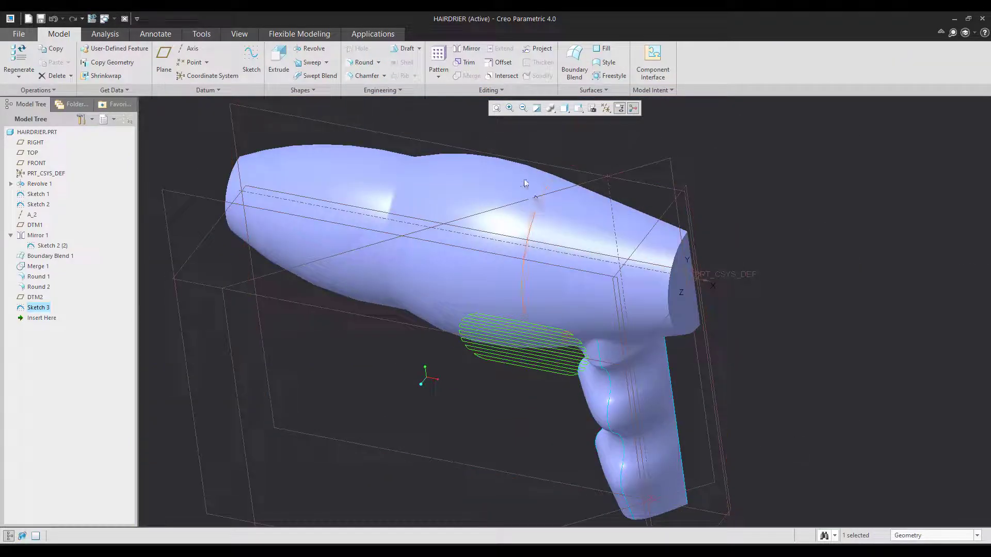
- Set up a projection of the vent sketch's lowest slot outline onto the nozzle and middle body surfaces
left_click(589, 150)
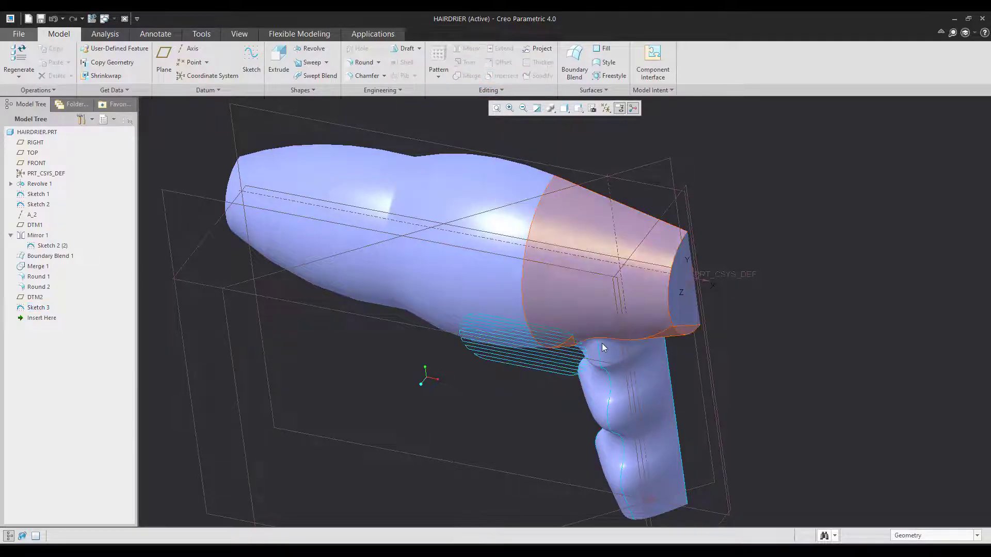
left_click(537, 370)
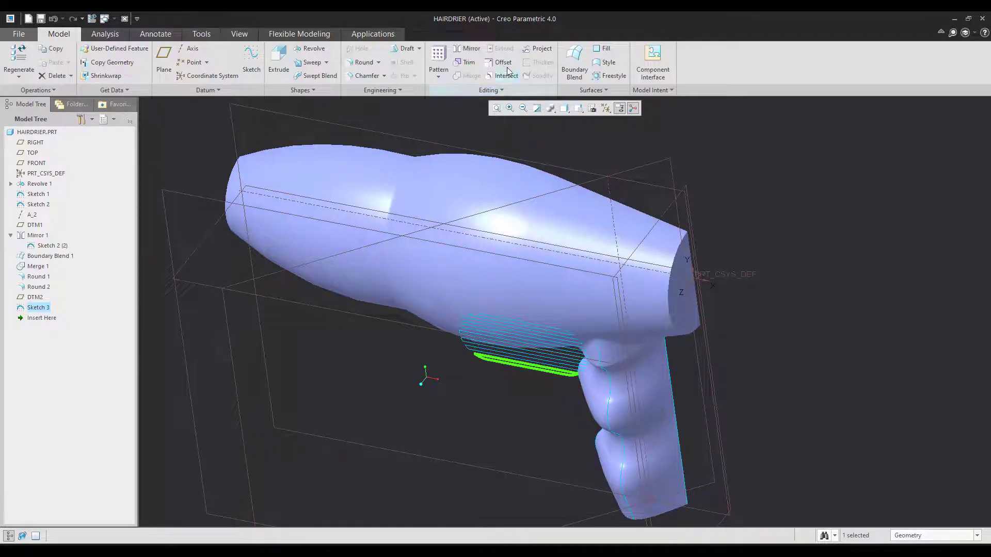
left_click(537, 49)
left_click(534, 243)
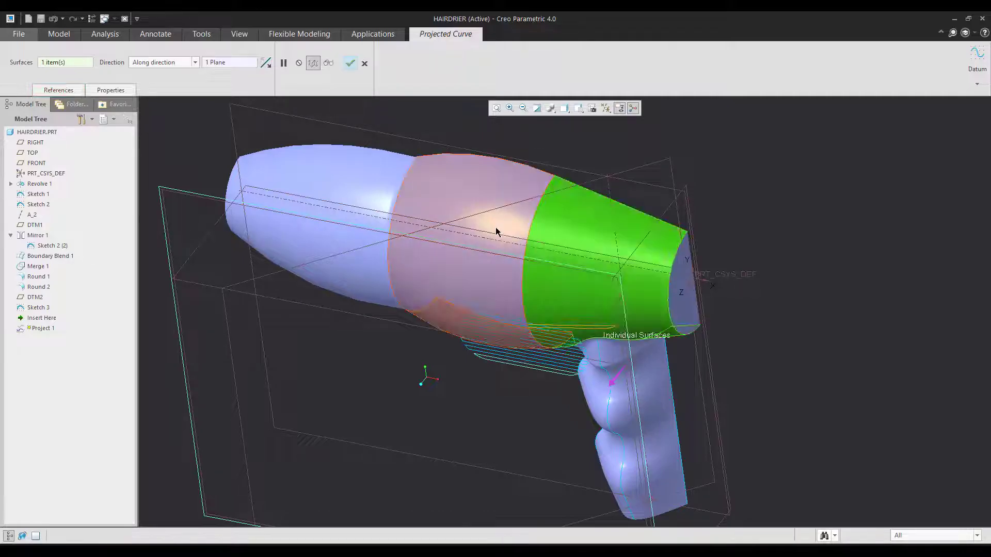
left_click(496, 231, "ctrl")
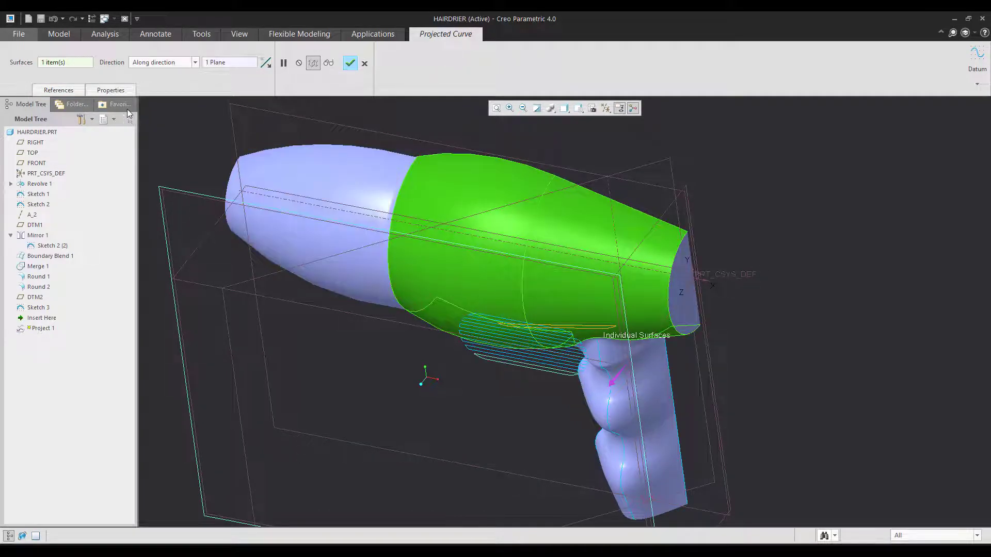
- Add the remaining slot outlines as chains to the projection and complete the projected curves on the body
left_click(59, 90)
left_click(73, 141)
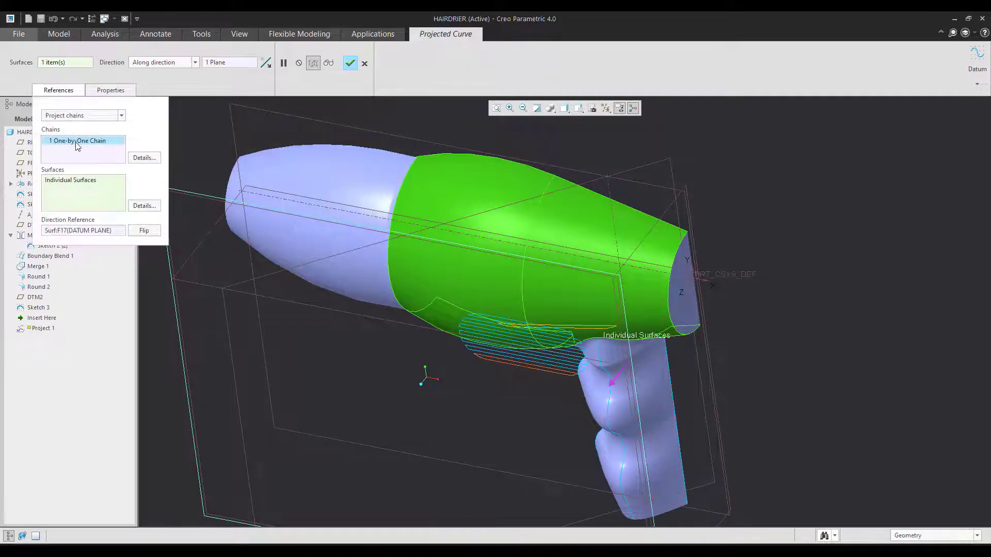
left_click(469, 349, "ctrl")
left_click(468, 341, "ctrl")
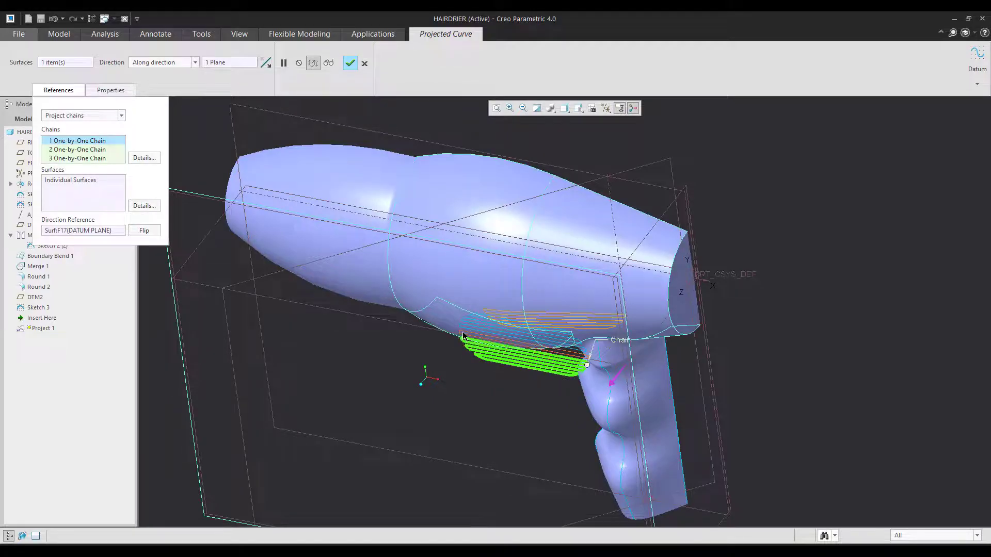
left_click(468, 334, "ctrl")
left_click(468, 327, "ctrl")
left_click(468, 320, "ctrl")
left_click(477, 314, "ctrl")
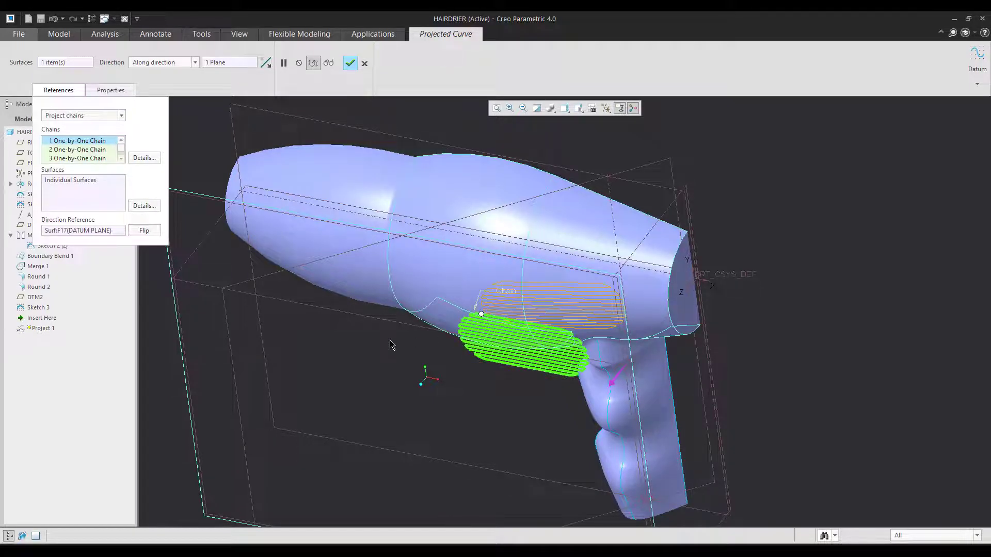
middle_click(392, 346)
- Trim the body surface with the uppermost projected slot outline to cut the first vent opening
mouse_move(392, 356)
middle_mouse_down()
mouse_move(450, 353)
mouse_move(439, 327)
mouse_move(430, 368)
middle_mouse_up()
left_click(484, 338)
left_click(516, 305)
scroll(560, 319, "down", 2)
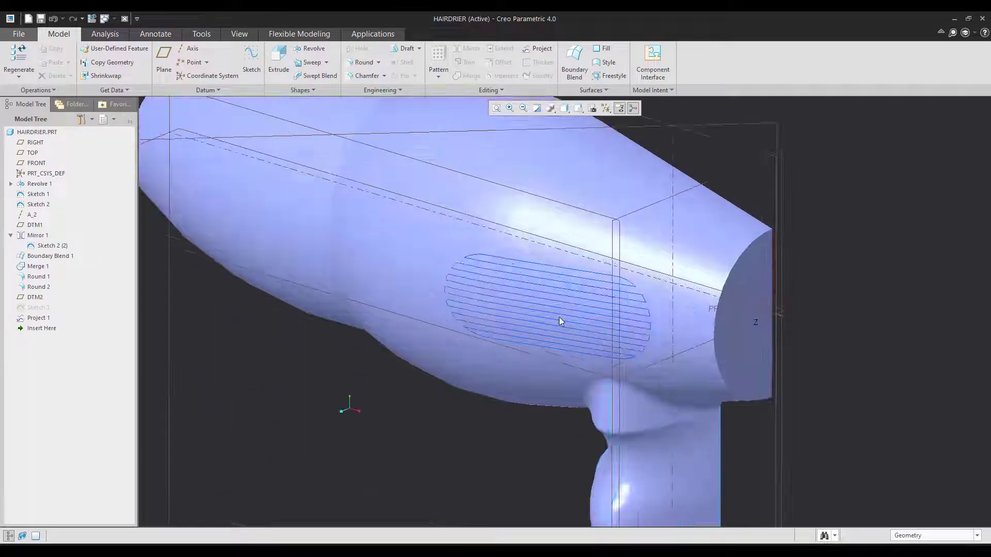
left_click(537, 208)
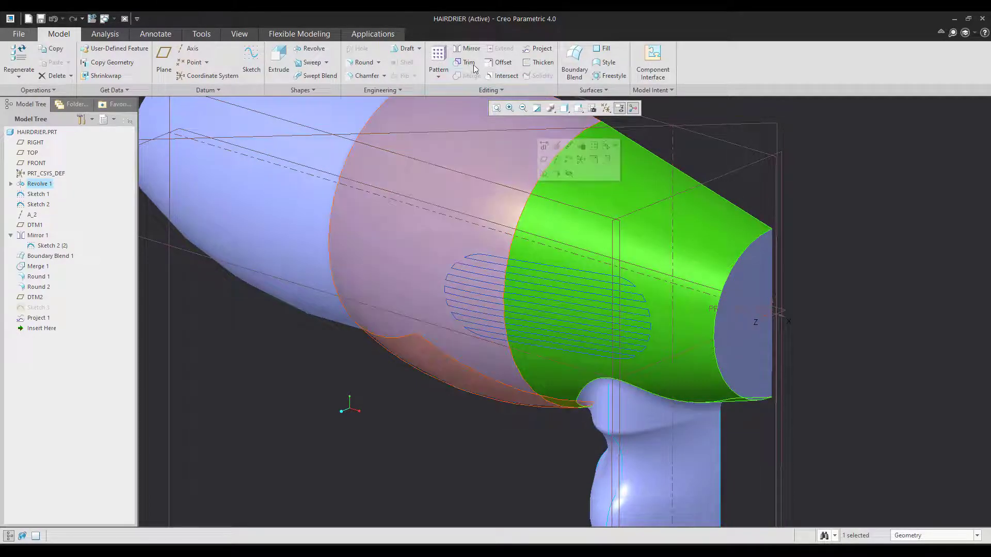
left_click(470, 64)
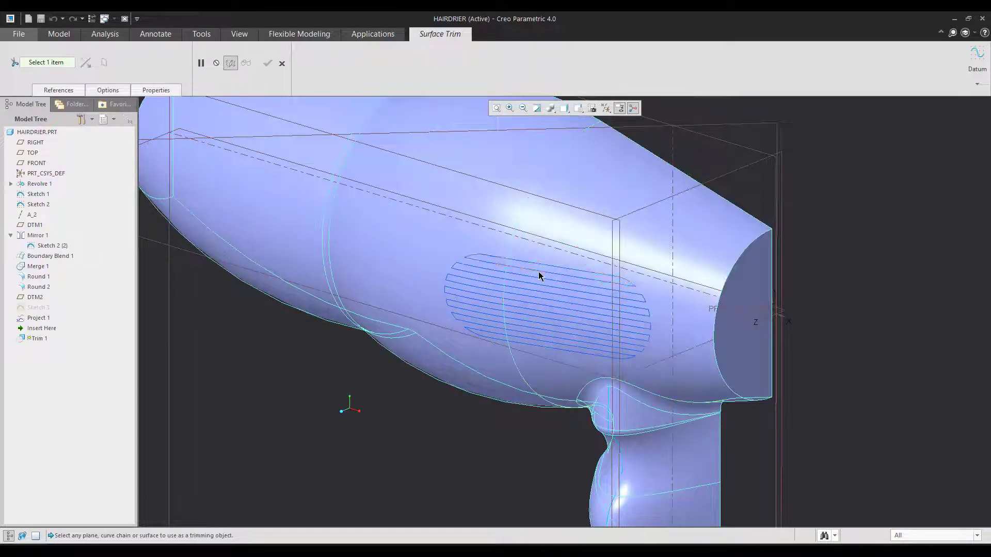
left_click(538, 269)
middle_click(404, 408)
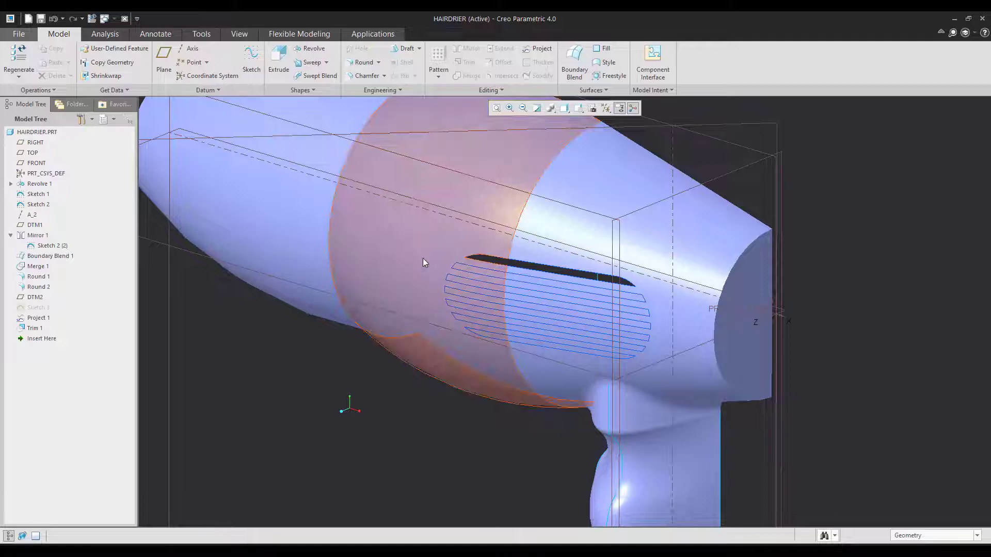
- Trim the body surface with the second and third projected slot outlines from the top
left_click(422, 258)
left_click(468, 63)
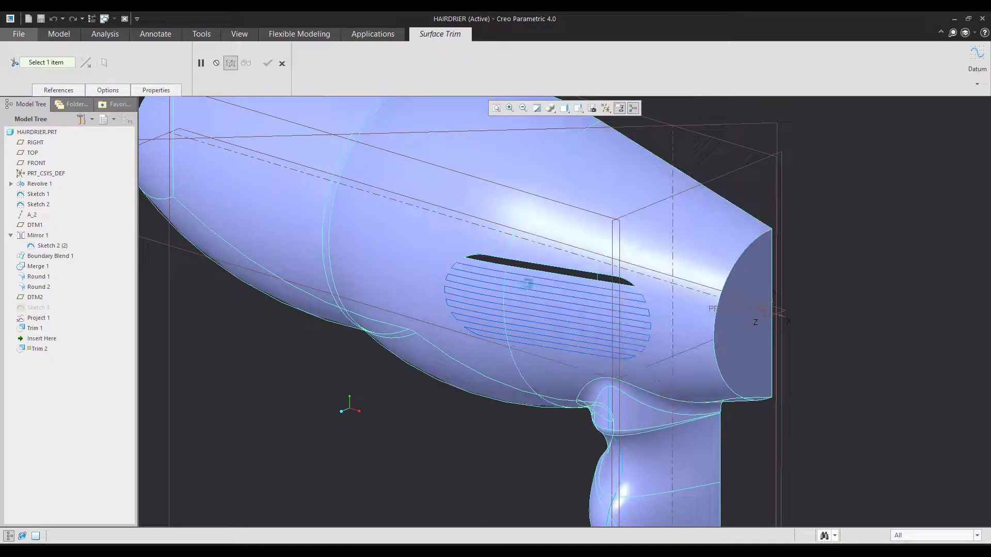
left_click(525, 281)
middle_click(454, 338)
left_click(419, 259)
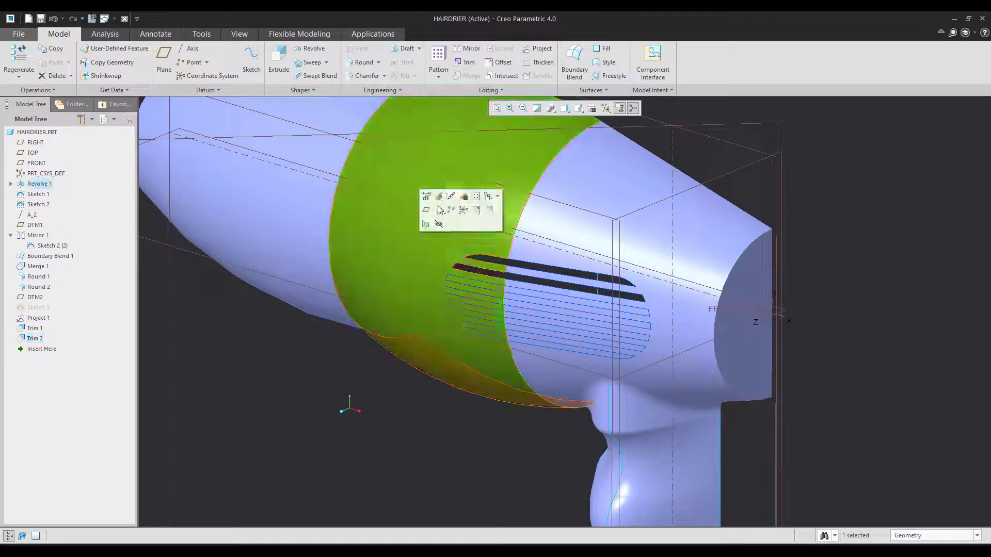
left_click(469, 66)
left_click(503, 293)
middle_click(431, 387)
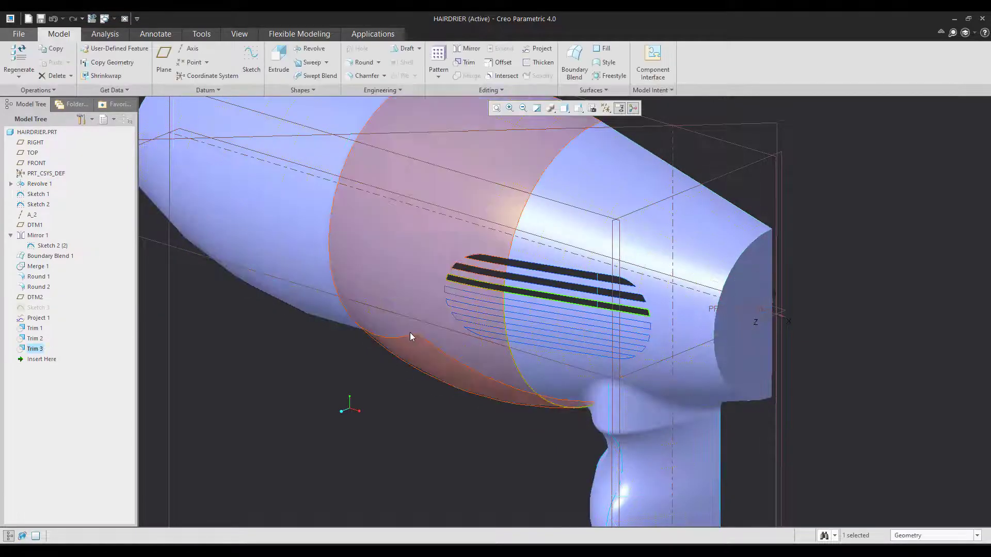
- Trim the body surface with the fourth and fifth projected slot outlines from the top
left_click(411, 336)
left_click(469, 62)
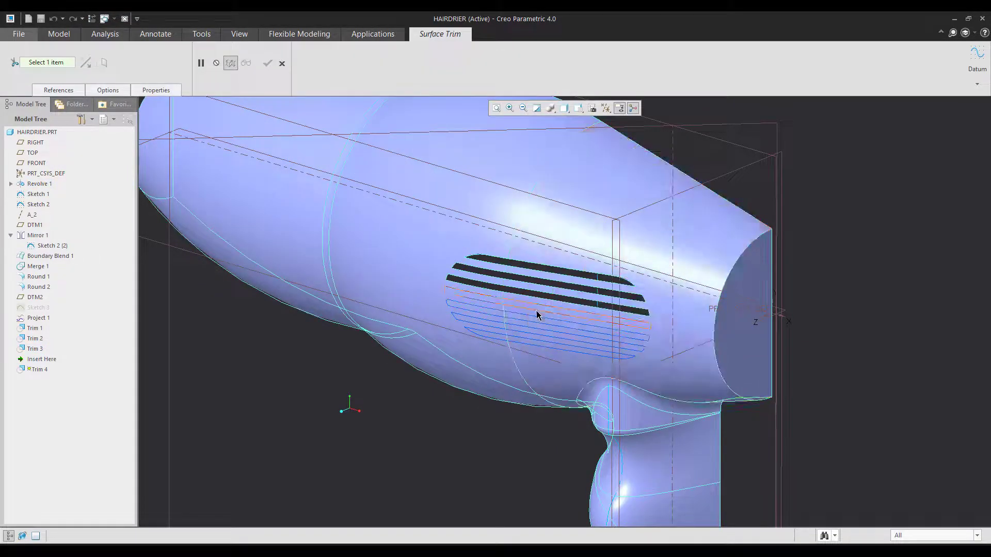
left_click(537, 311)
middle_click(456, 385)
left_click(467, 353)
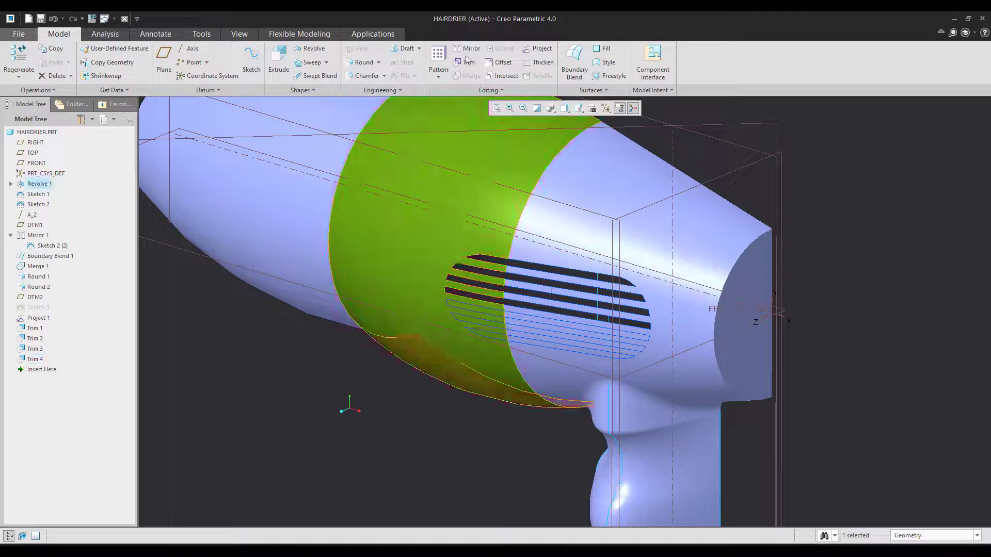
left_click(468, 61)
left_click(517, 324)
middle_click(468, 364)
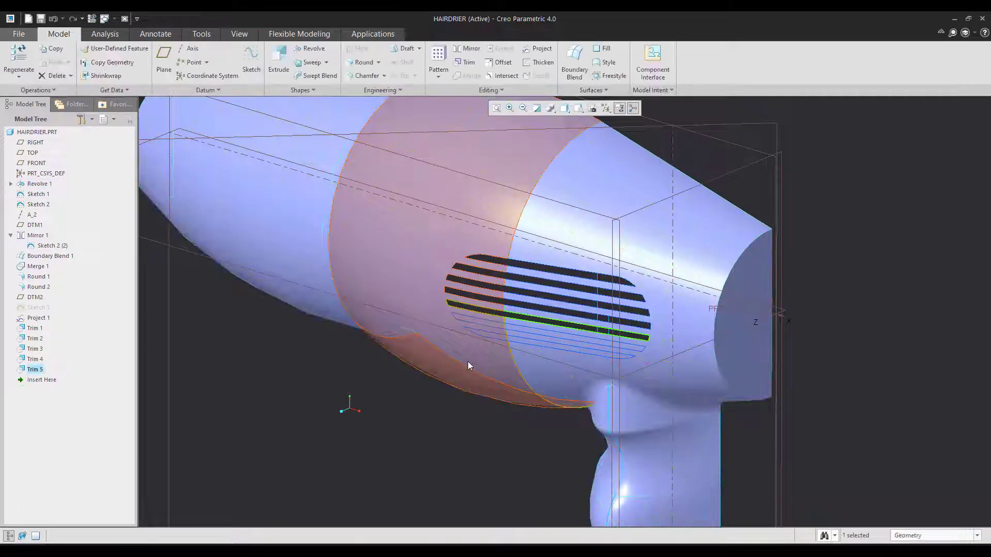
- Trim the body surface with the two lowest projected slot outlines to complete the vent openings
left_click(468, 364)
left_click(468, 62)
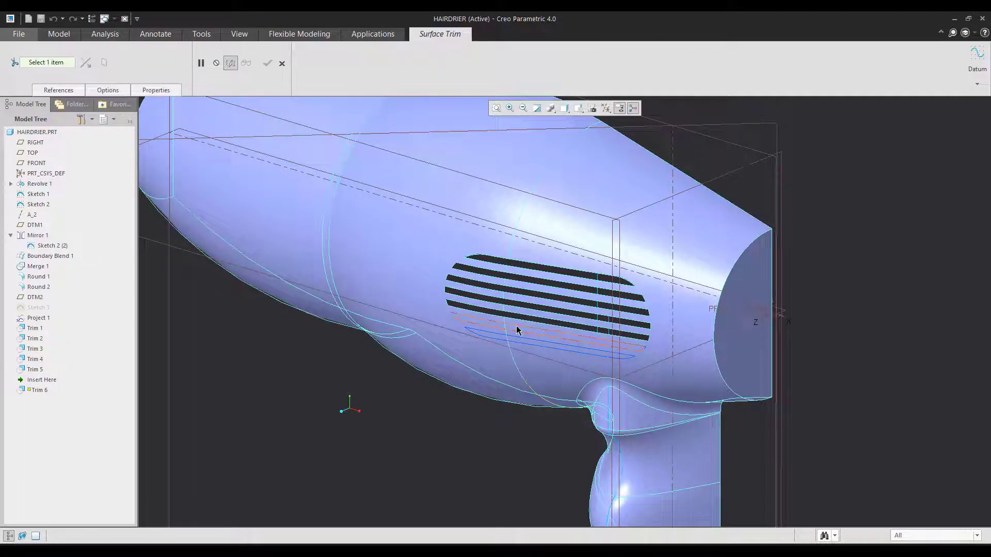
left_click(516, 329)
middle_click(452, 370)
left_click(457, 128)
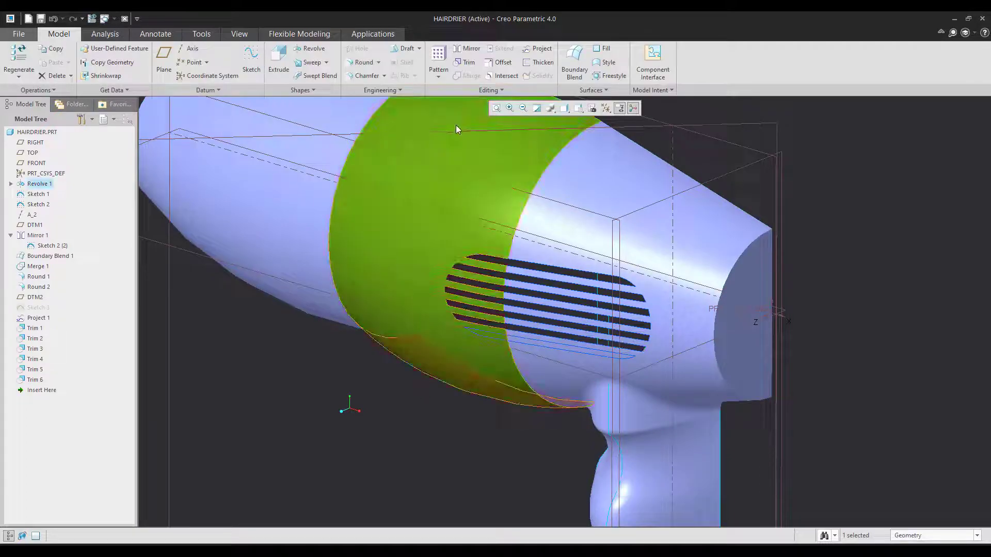
left_click(472, 67)
left_click(548, 348)
middle_click(482, 447)
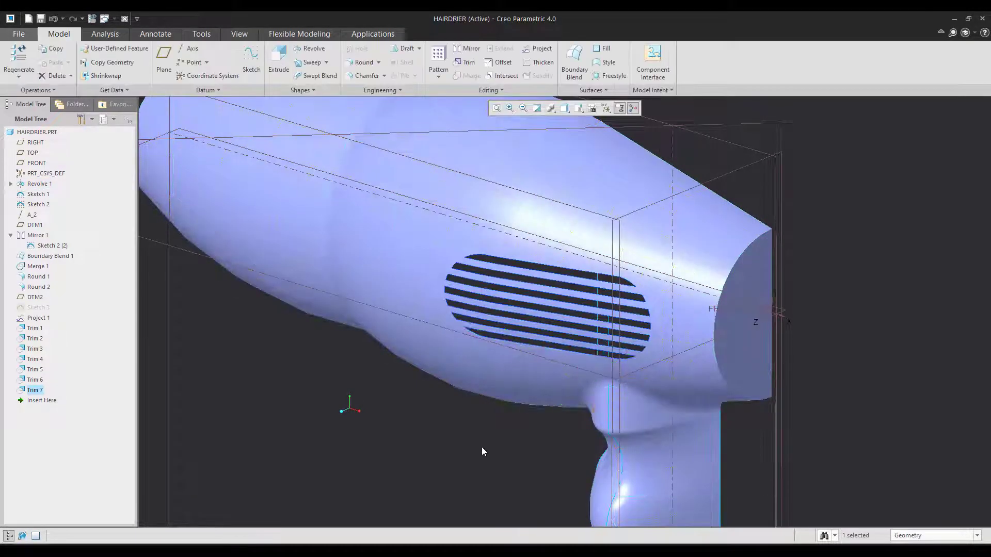
left_click(481, 447)
- Thicken the whole hair dryer quilt by 0.5 mm with the material direction flipped inward
scroll(663, 380, "up", 3)
middle_click_drag(664, 379, 656, 403)
scroll(536, 194, "down", 1)
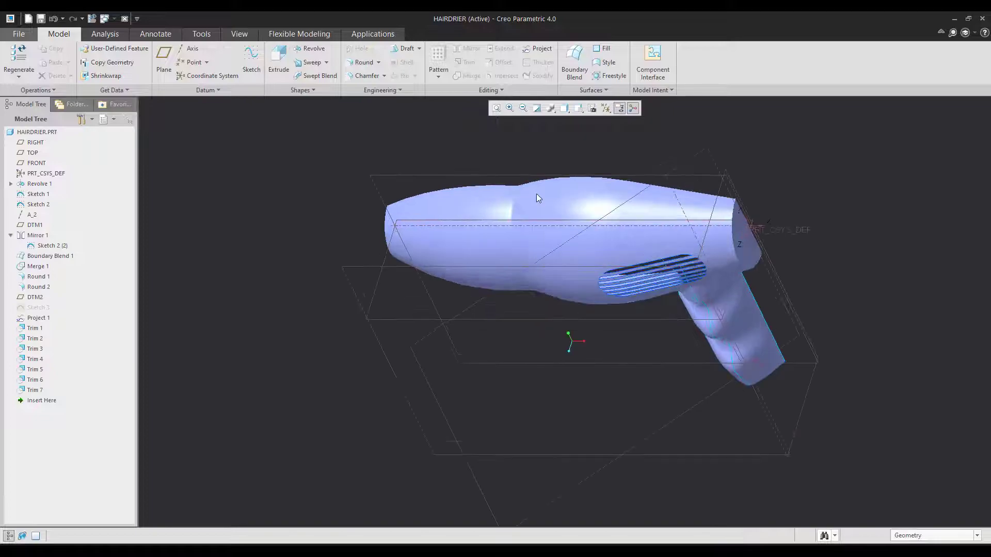
left_click(541, 205)
left_click(543, 64)
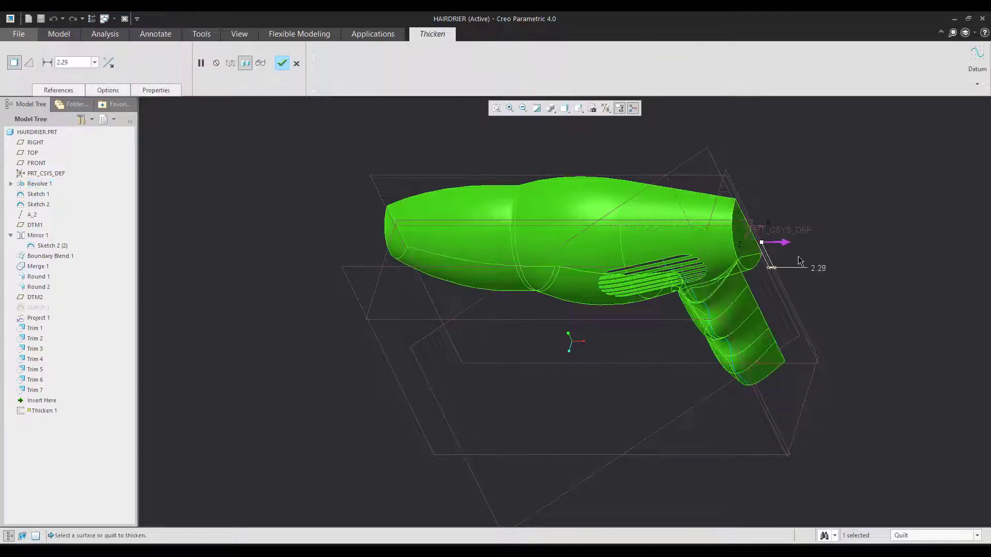
key("Return")
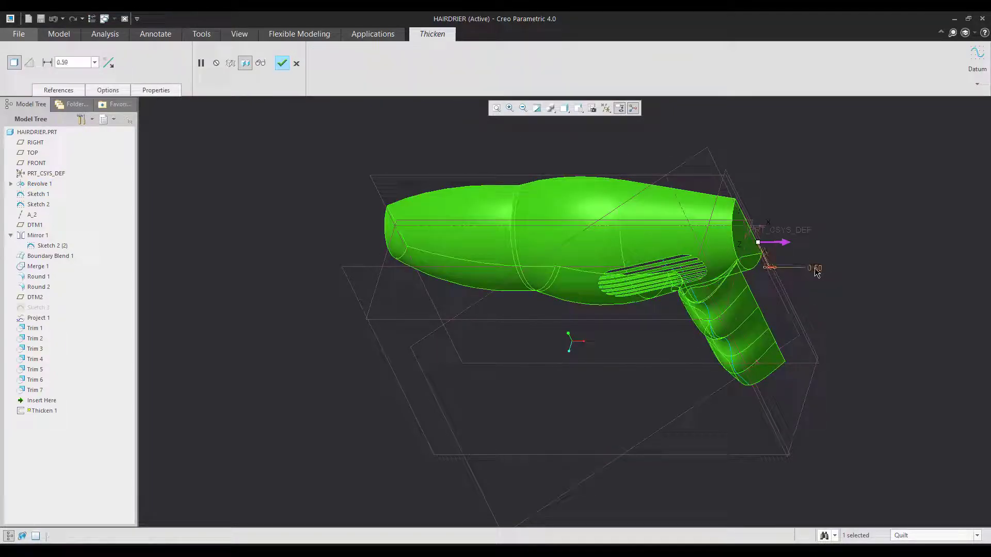
left_click(768, 244)
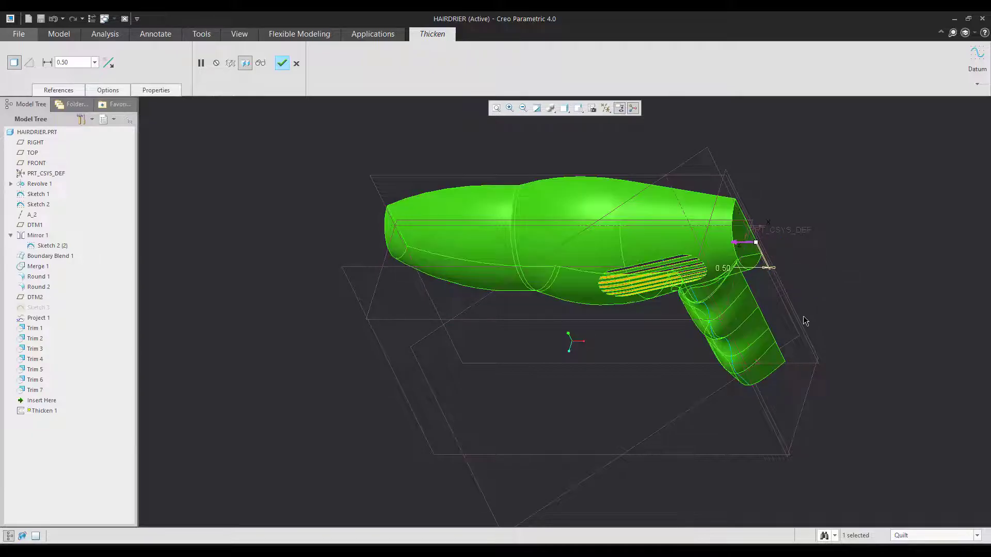
middle_click(805, 320)
- Examine the thickened body, vent slots and handle from several angles and in the default orientation
middle_click_drag(729, 362, 669, 297)
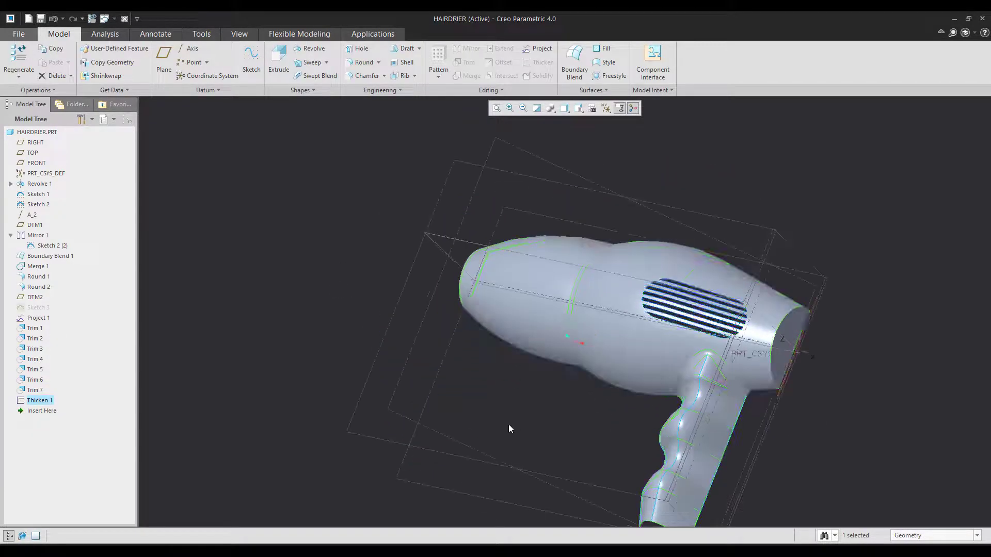
left_click(395, 389)
scroll(395, 389, "up", 1)
key("ctrl+d")
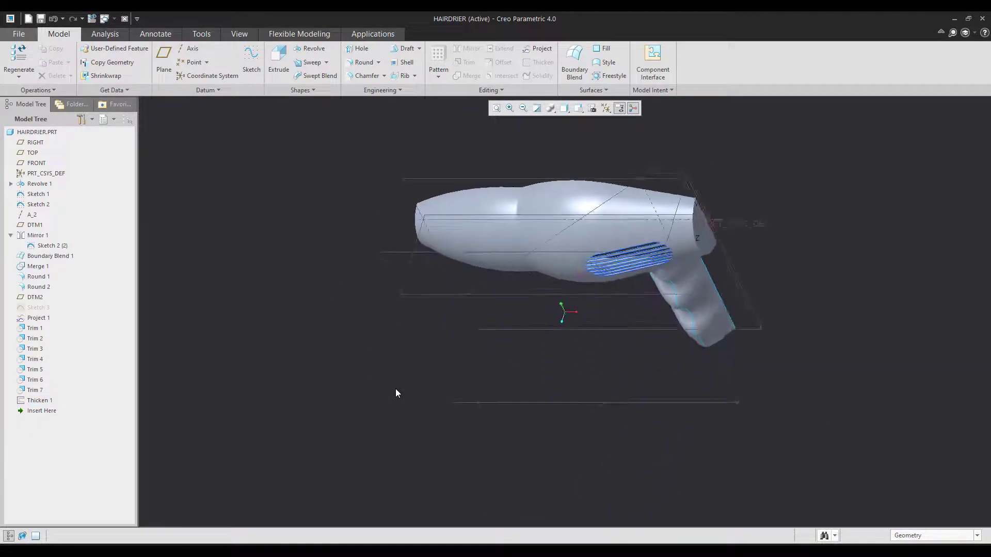
scroll(722, 237, "down", 2)
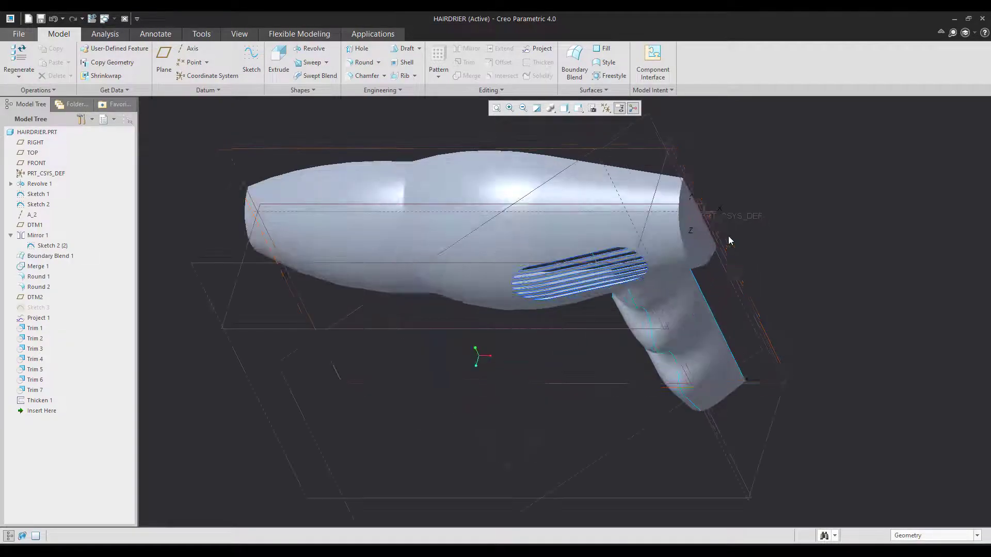
scroll(728, 237, "up", 1)
middle_click_drag(655, 327, 699, 256)
middle_click_drag(692, 310, 642, 413)
scroll(548, 168, "down", 2)
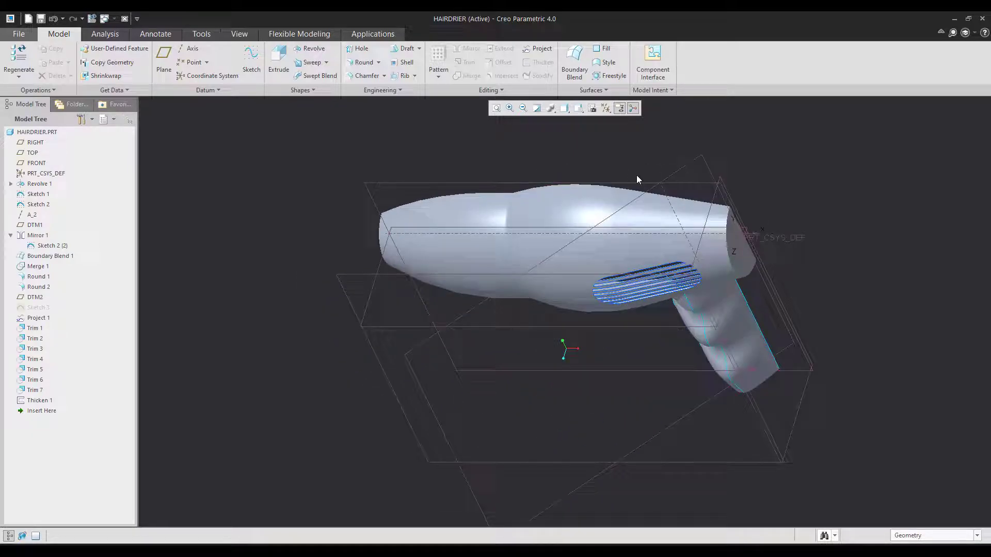